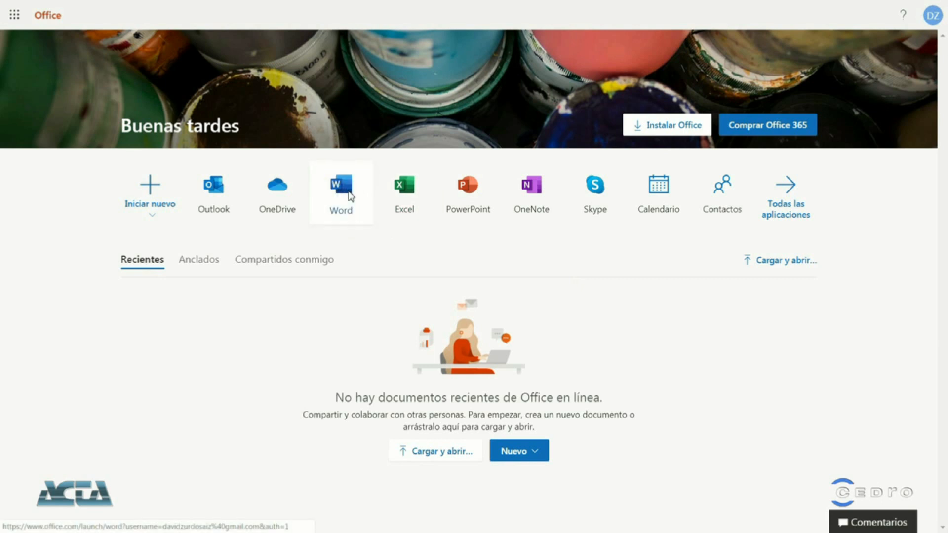
- Open Word from the Office home page and upload the file "La vuelta al mundo en 80 dias.docx" from the Libro folder
click(350, 197)
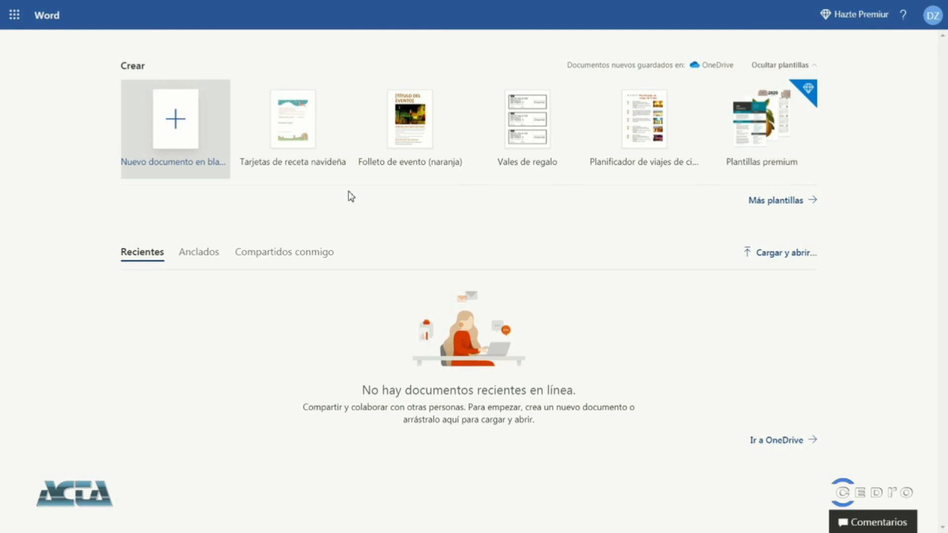
click(776, 257)
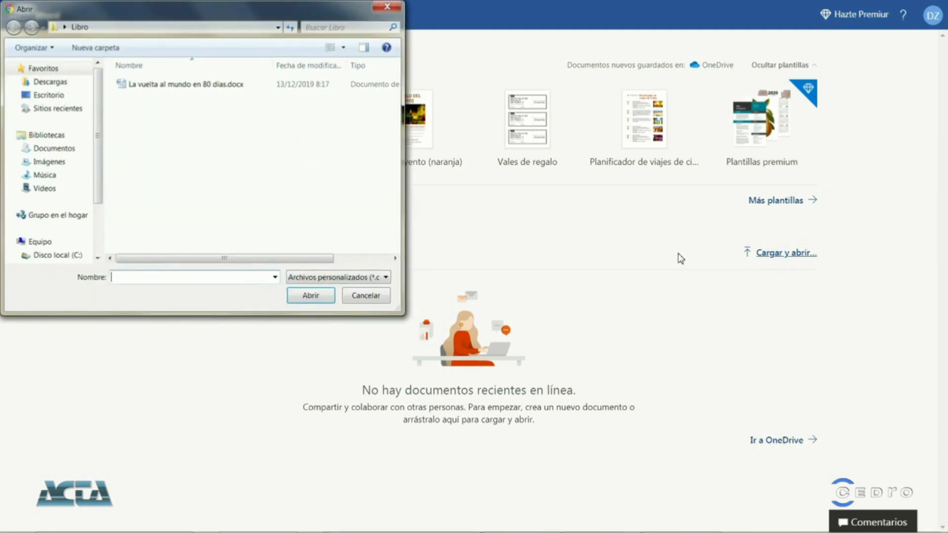
click(334, 217)
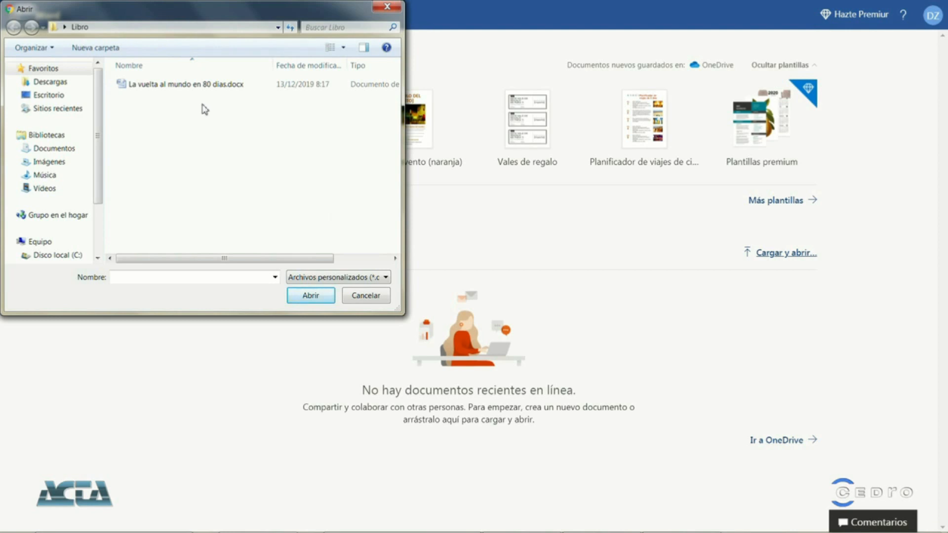
click(194, 86)
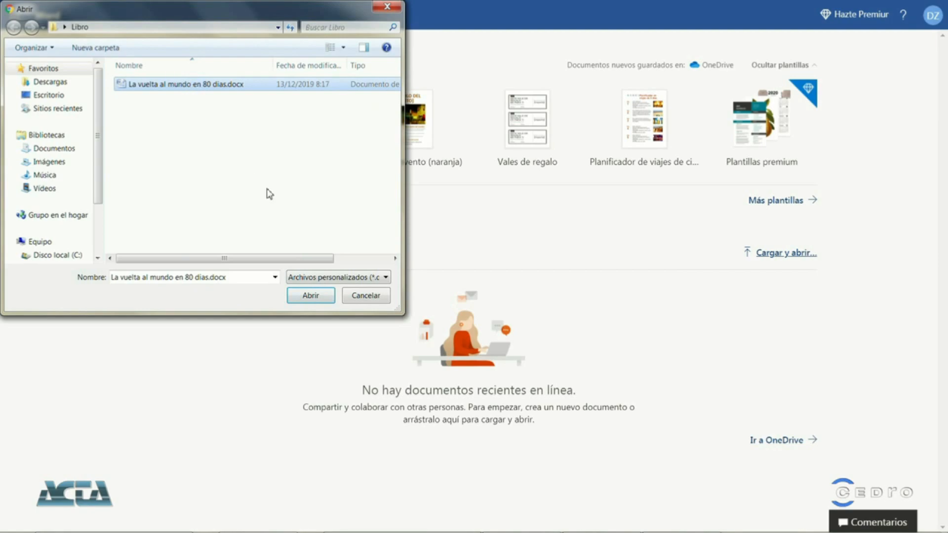
click(309, 296)
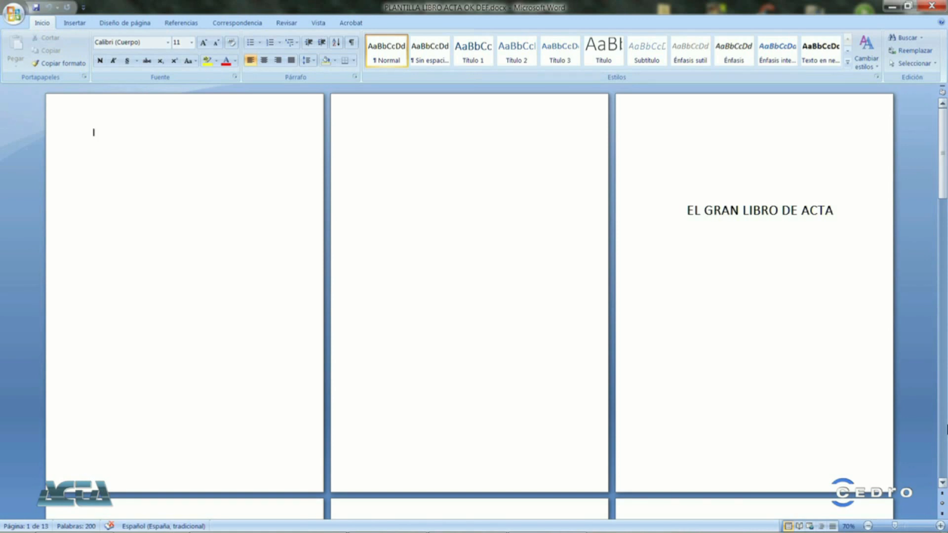
- Look through the book template in desktop Word, examining the page order from the blank front pages to the first chapter
scroll(472, 296, down, 3)
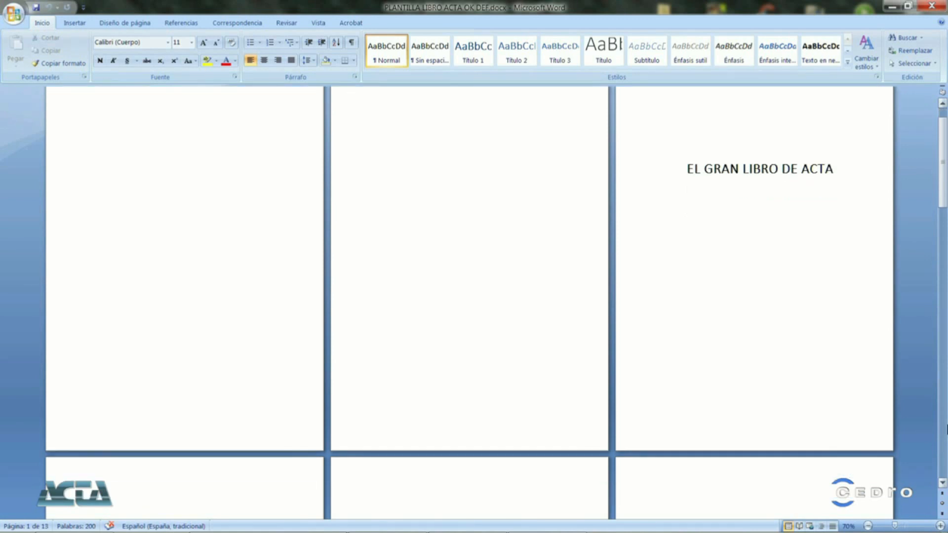
scroll(472, 296, down, 7)
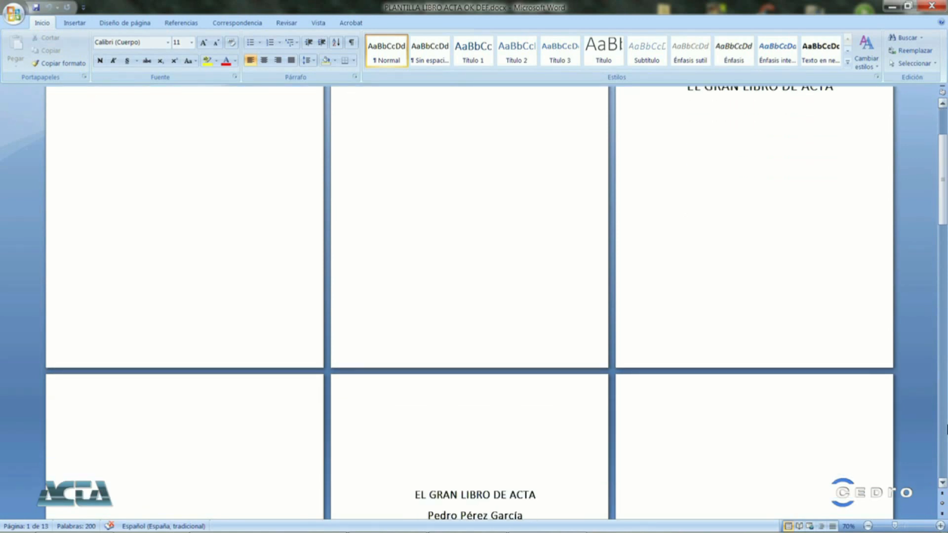
scroll(471, 296, down, 6)
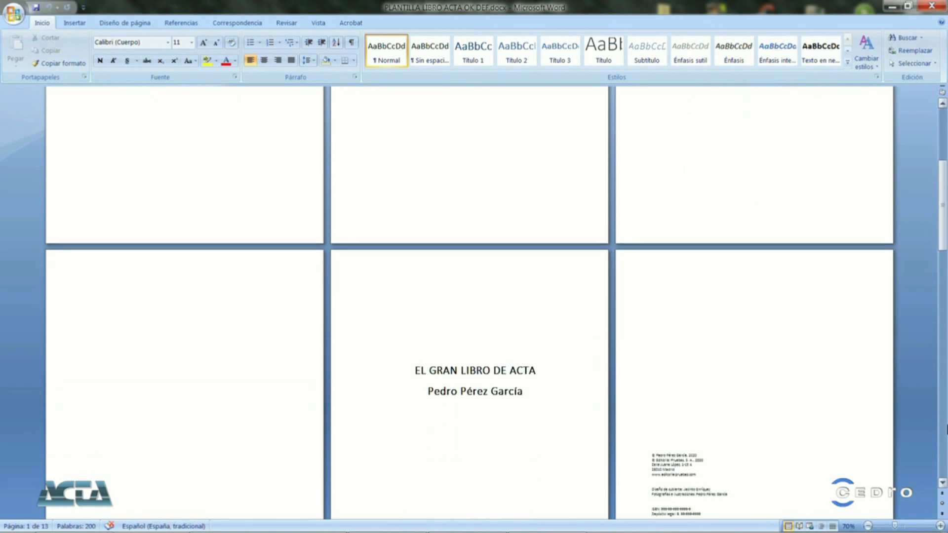
scroll(472, 296, down, 6)
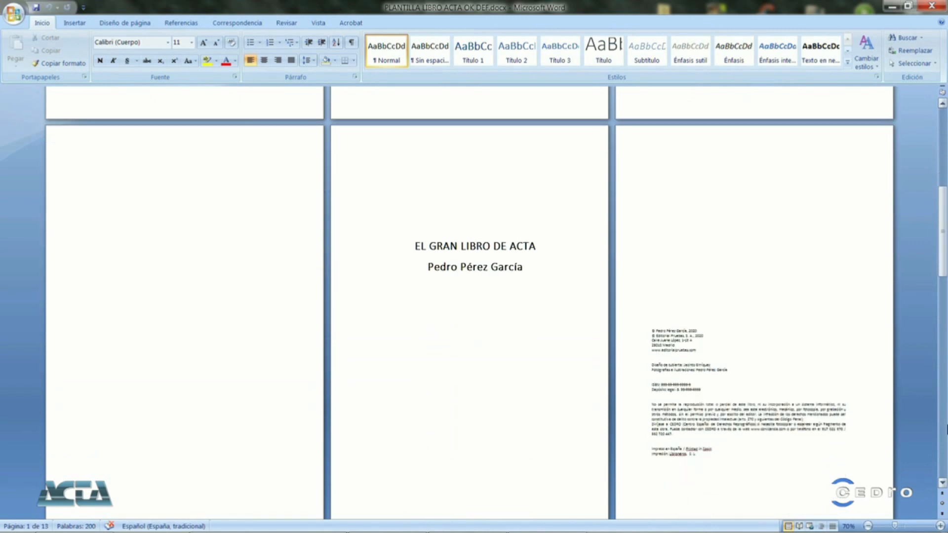
scroll(471, 296, down, 7)
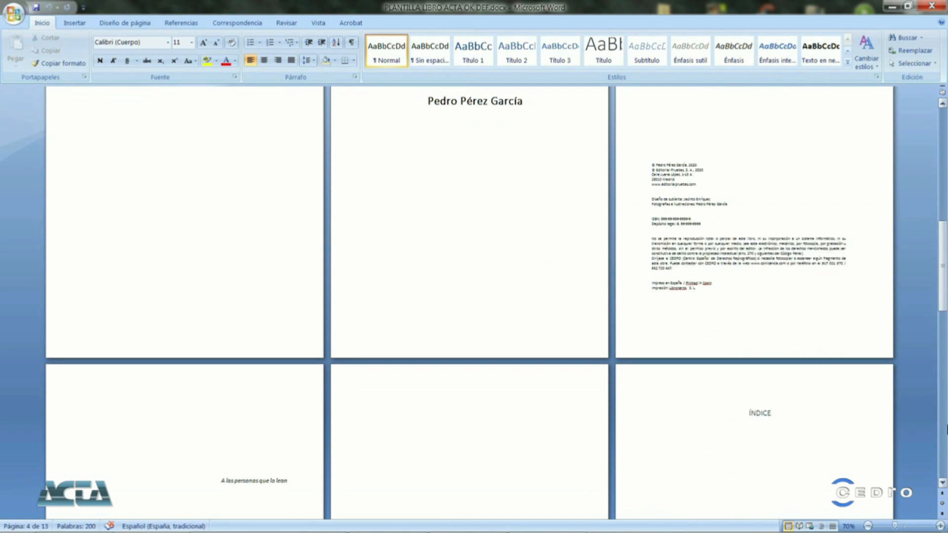
scroll(472, 296, down, 8)
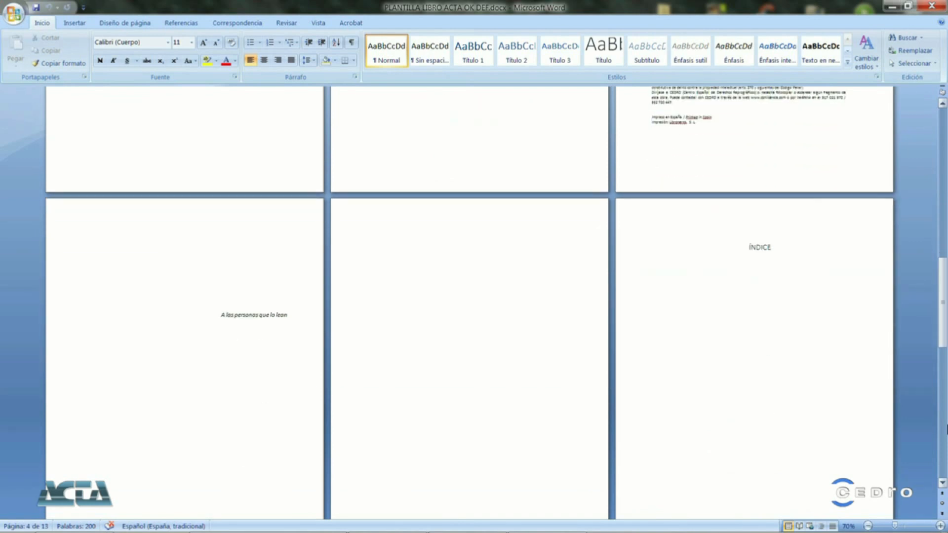
scroll(472, 296, down, 7)
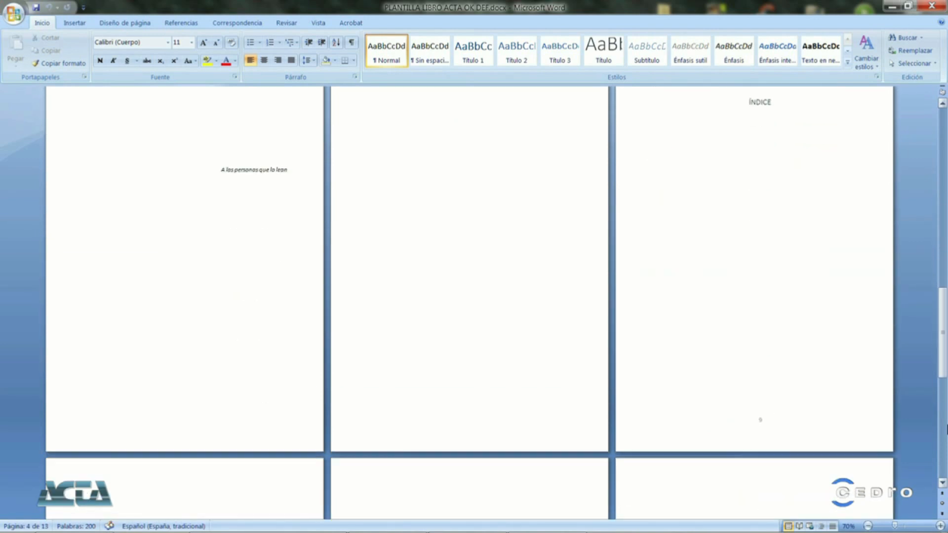
scroll(471, 296, down, 9)
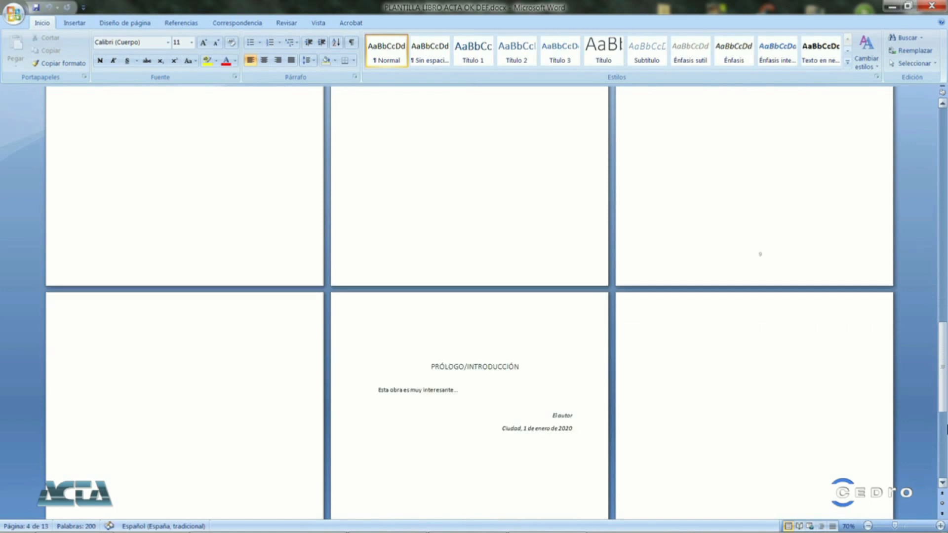
scroll(472, 296, down, 9)
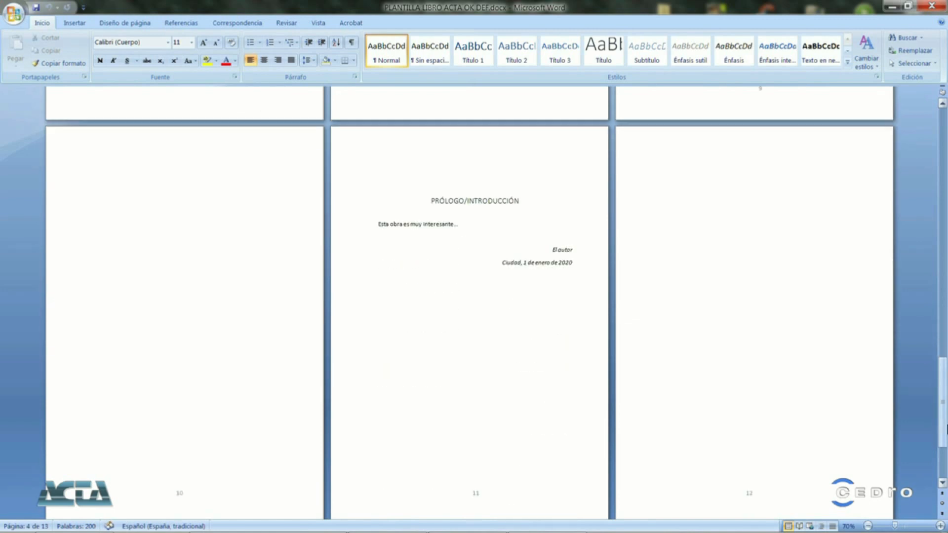
scroll(472, 296, down, 3)
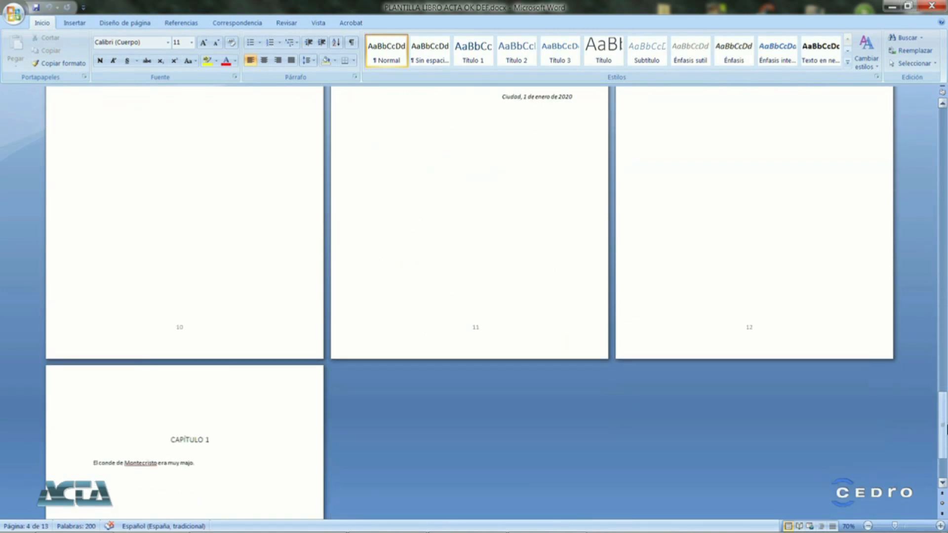
scroll(471, 296, down, 11)
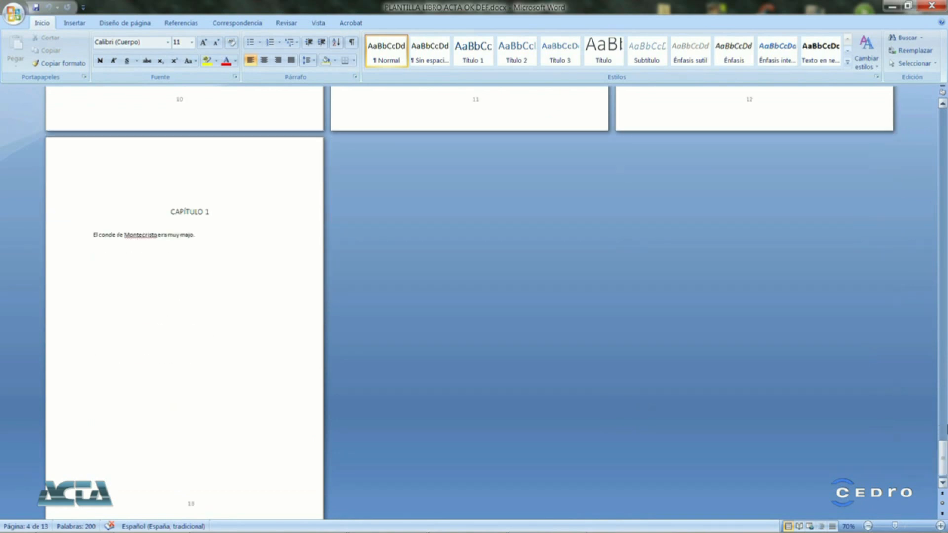
scroll(471, 296, down, 1)
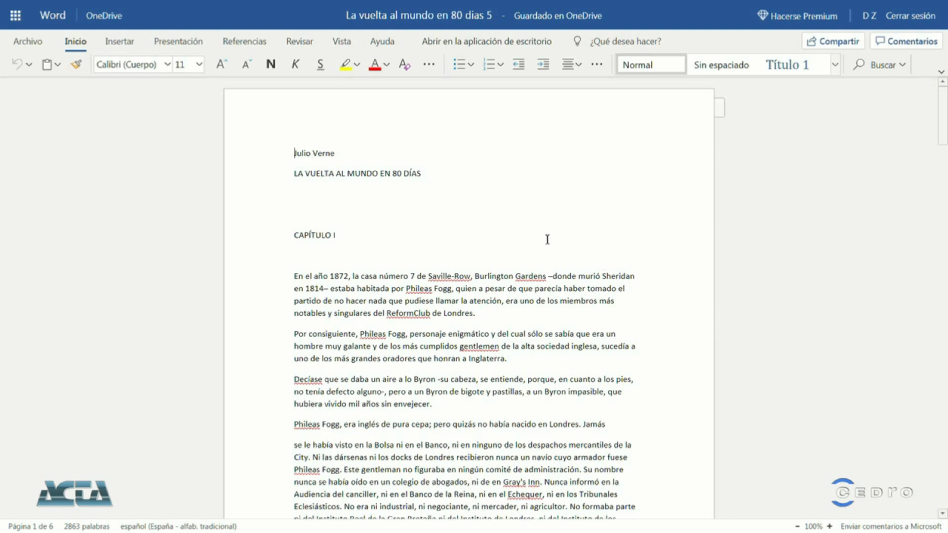
- Set a custom paper size for the document with a width of 18 cm and a reduced height
click(182, 42)
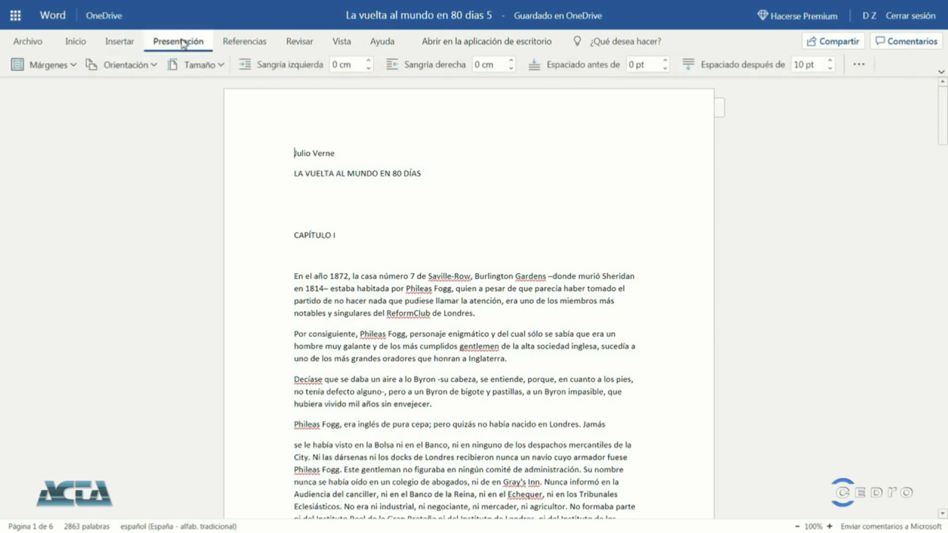
click(205, 66)
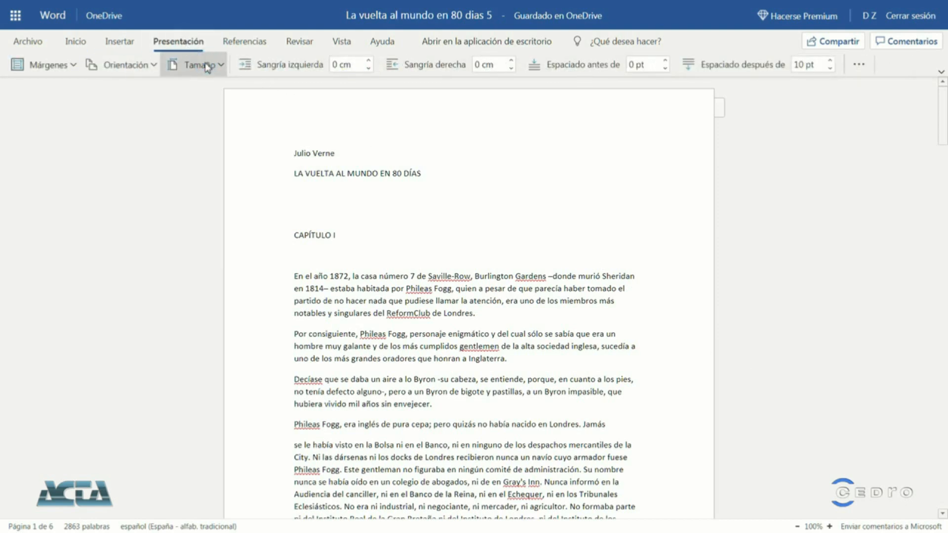
click(253, 343)
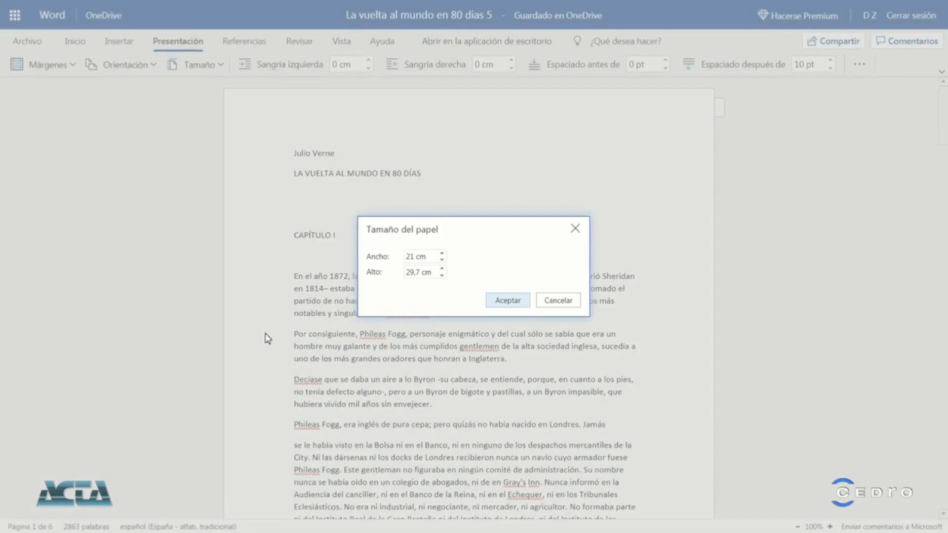
click(441, 260)
click(441, 260)
click(441, 260)
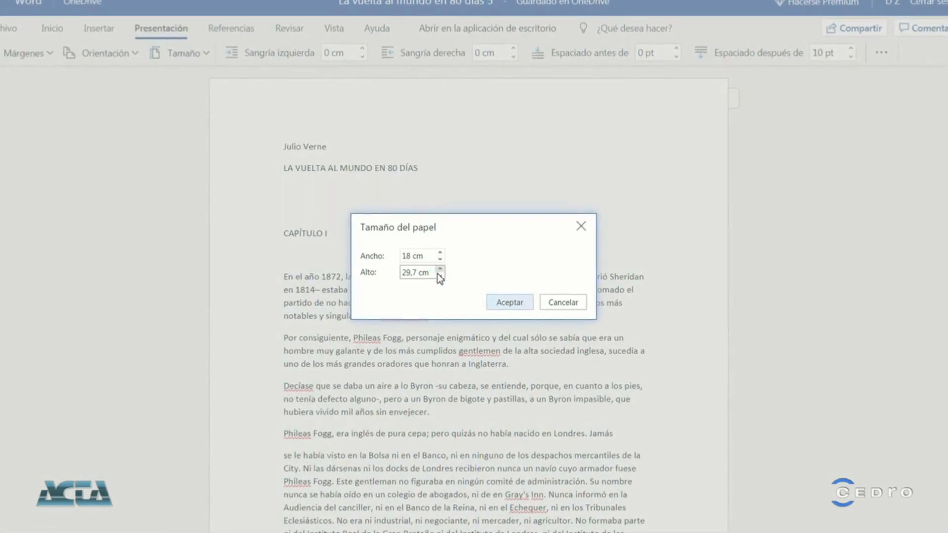
click(440, 275)
click(440, 275)
click(440, 276)
click(440, 275)
click(510, 303)
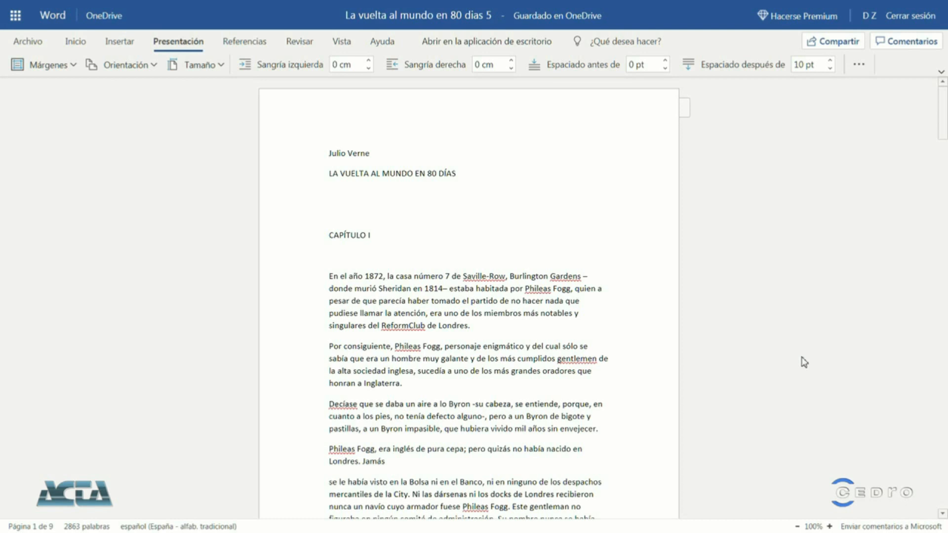
- Set custom page margins of 2 cm at the top and 2,7 cm on the left and right
click(63, 67)
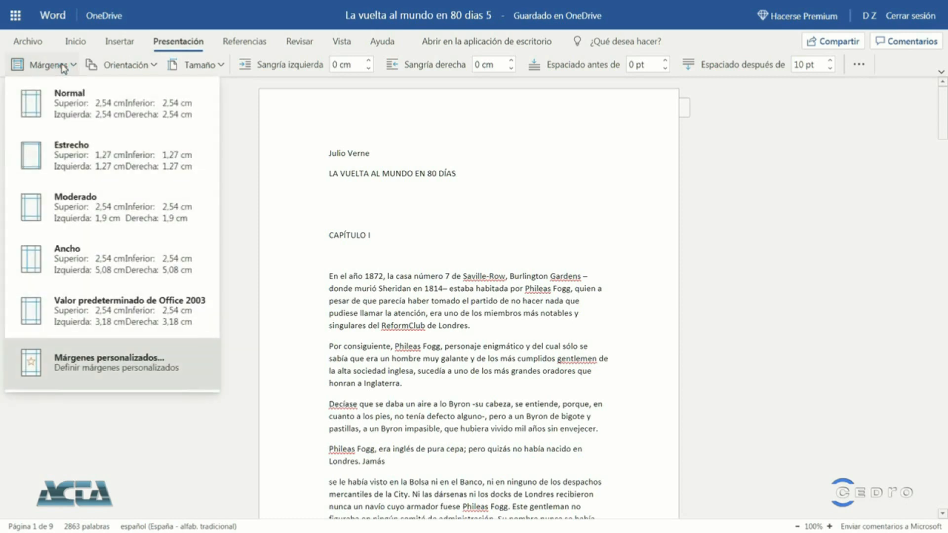
click(115, 366)
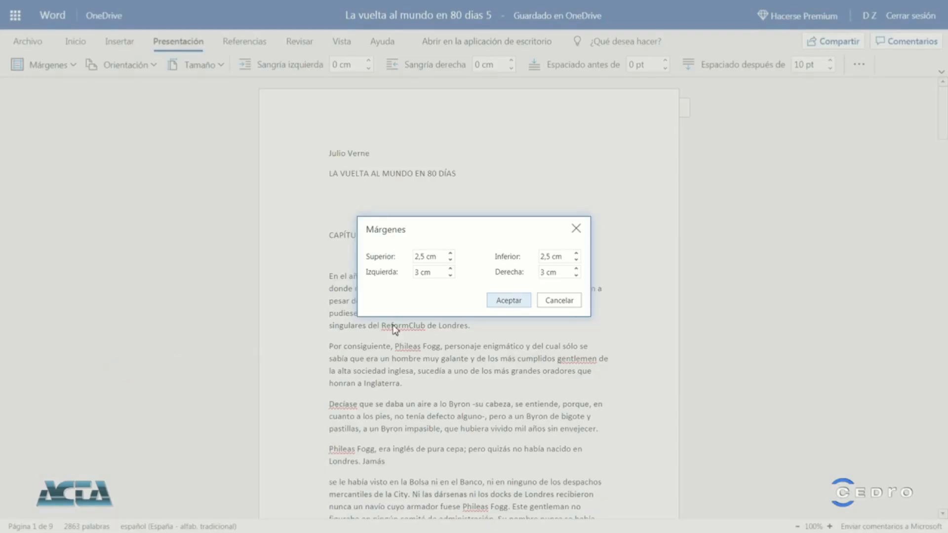
click(450, 260)
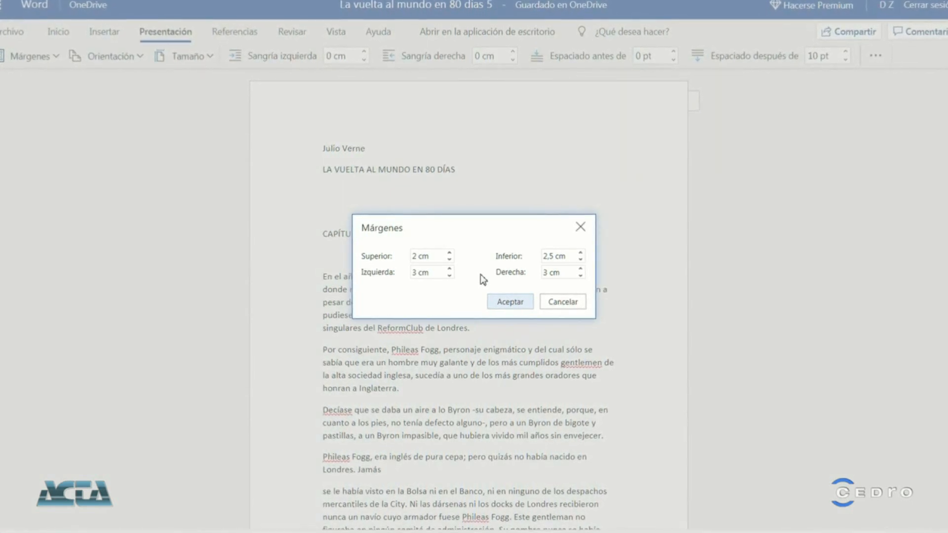
click(424, 272)
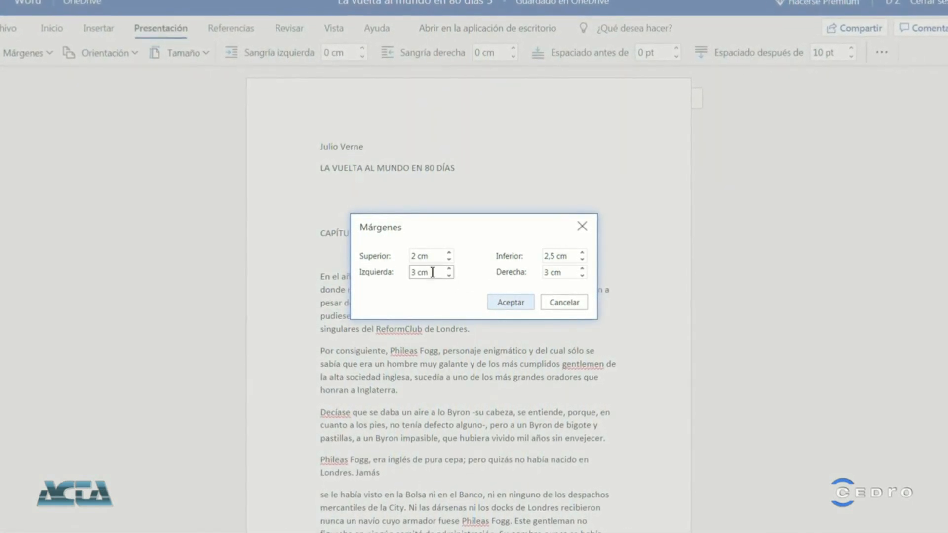
text(2,7)
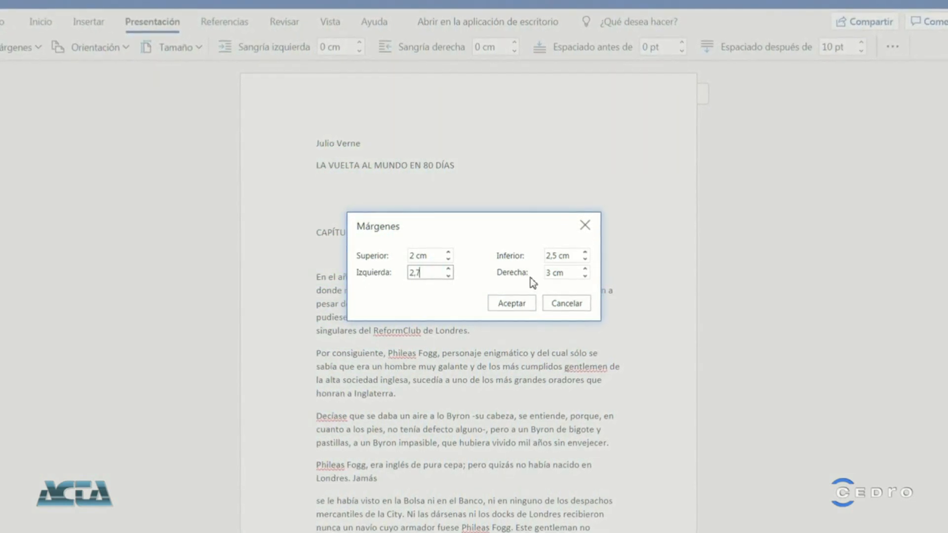
drag(571, 275, 497, 271)
text(2,7)
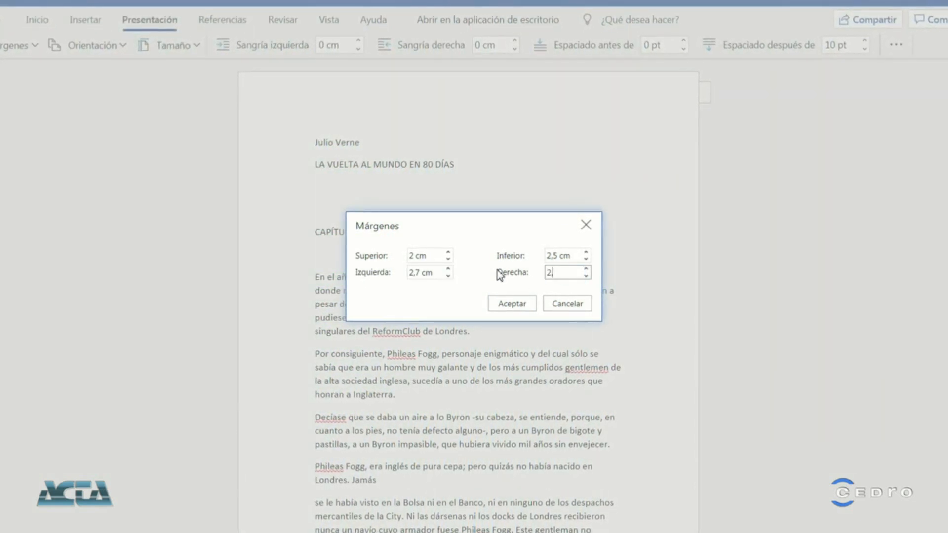
click(520, 304)
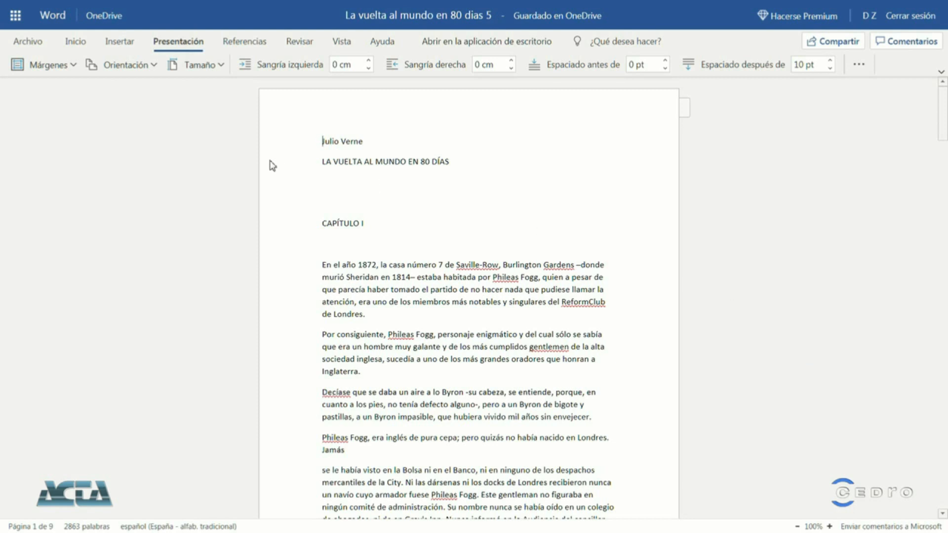
- Insert two page breaks before the author line at the start of the document
click(118, 41)
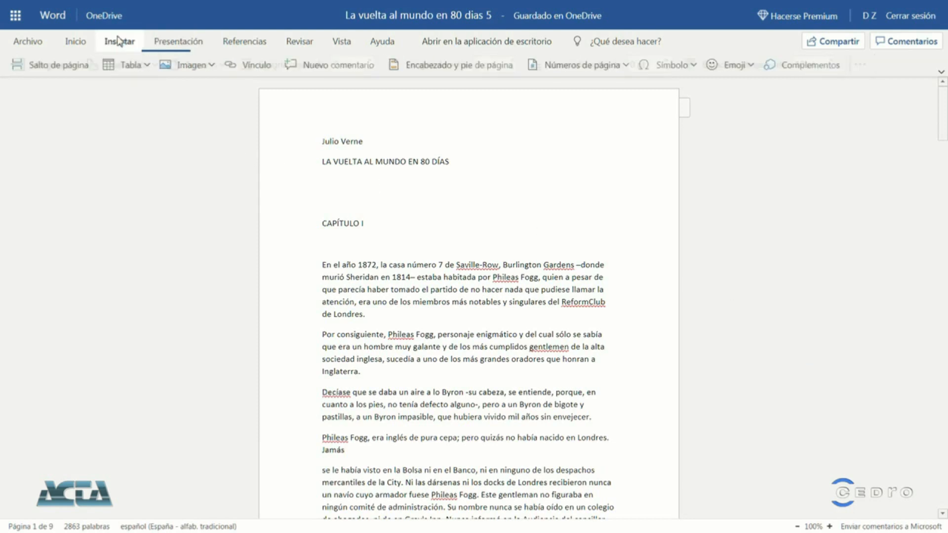
click(80, 73)
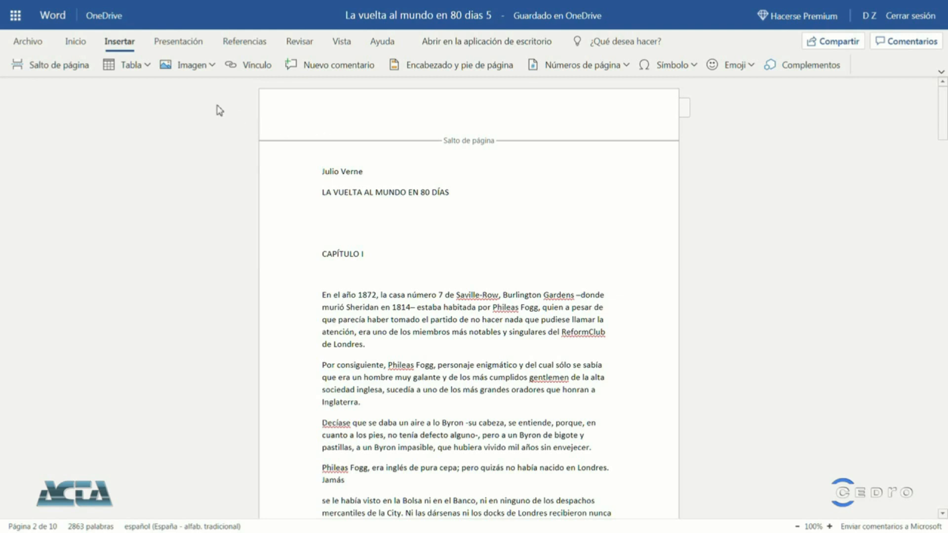
click(78, 69)
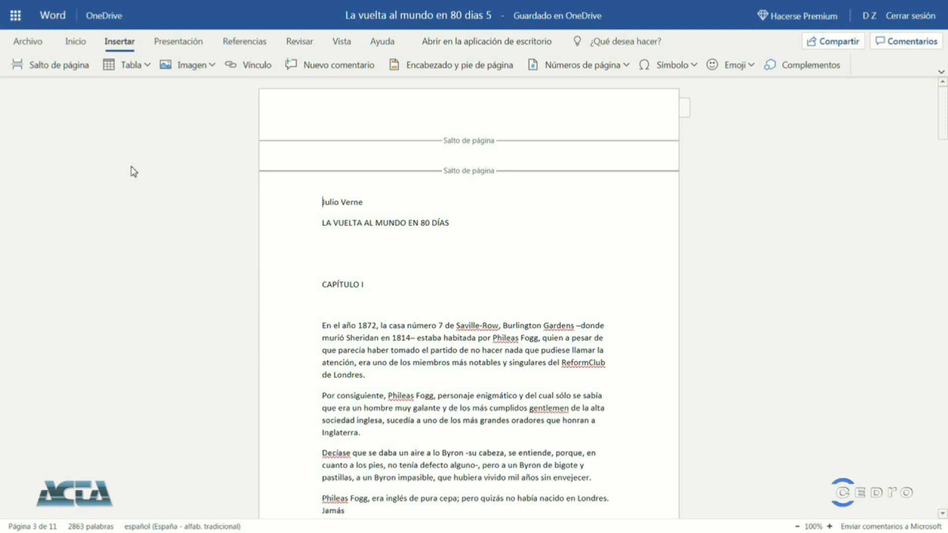
- Copy the title line "LA VUELTA AL MUNDO EN 80 DÍAS" and paste the copy above the author line
key(Down)
key(Down)
key(Up)
key(shift+End)
key(ctrl+c)
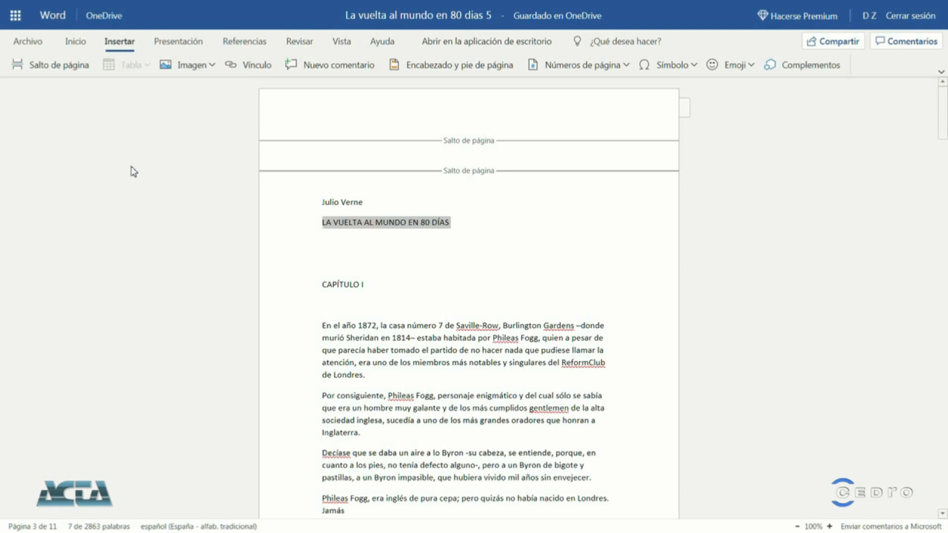
key(Up)
key(ctrl+v)
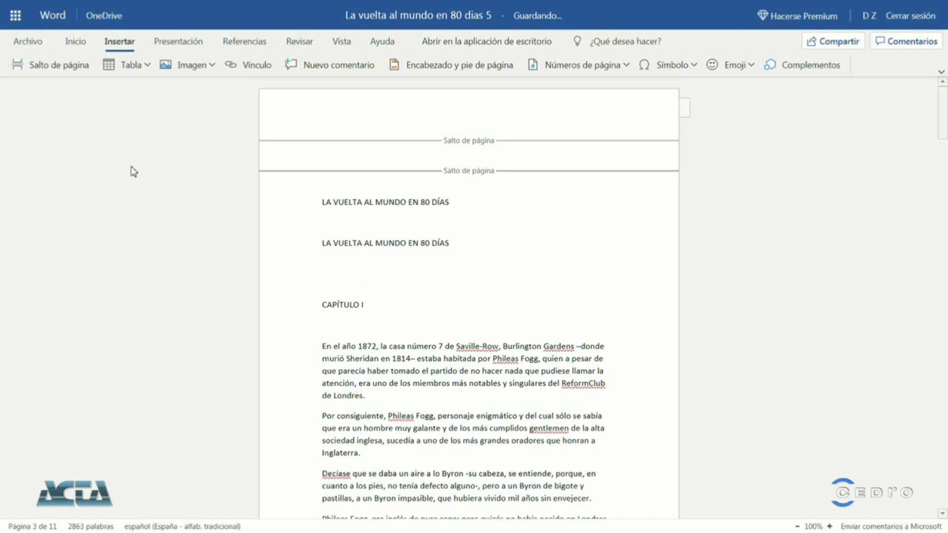
- Add three line breaks below the upper copy of the book title and two empty lines above it
key(Return)
key(Return)
key(Return)
key(Up)
key(Up)
key(Up)
key(Up)
key(Return)
key(Return)
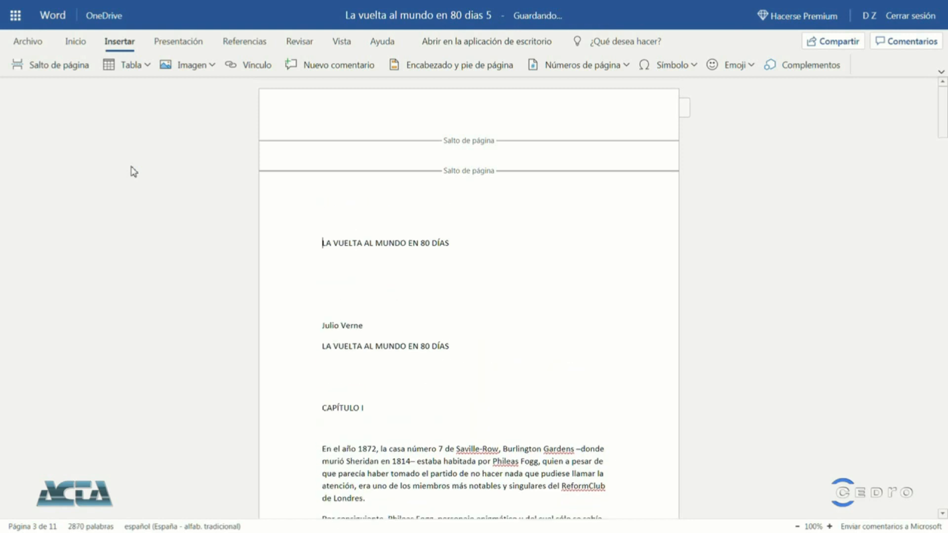
- Insert a page break below the upper copy of the book title, so the author line starts on a new page
key(Down)
key(Down)
key(Up)
click(54, 70)
scroll(193, 264, down, 1)
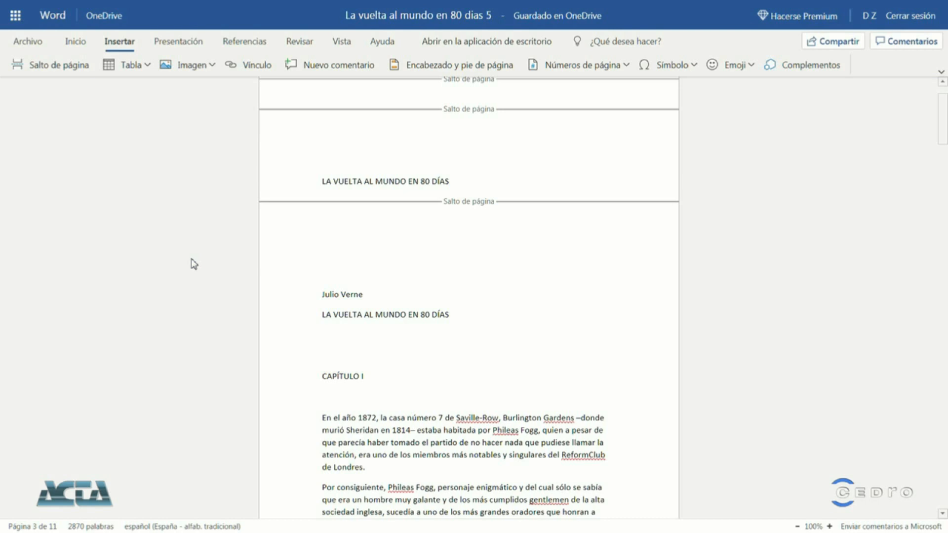
- Insert a page break between the lower book title and CAPÍTULO I, and another one above the author line
key(Down)
key(Down)
key(Down)
key(Down)
key(Down)
key(Down)
key(Up)
click(74, 66)
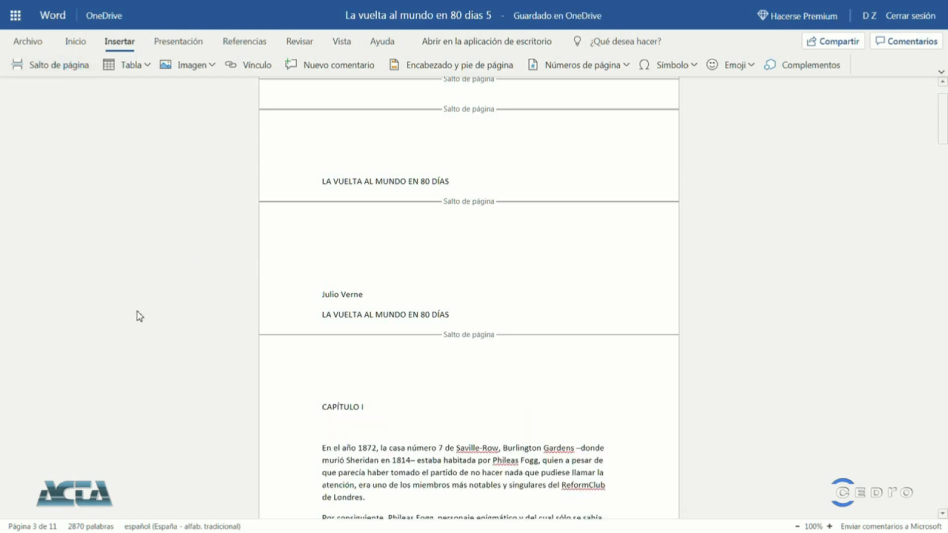
scroll(140, 316, down, 1)
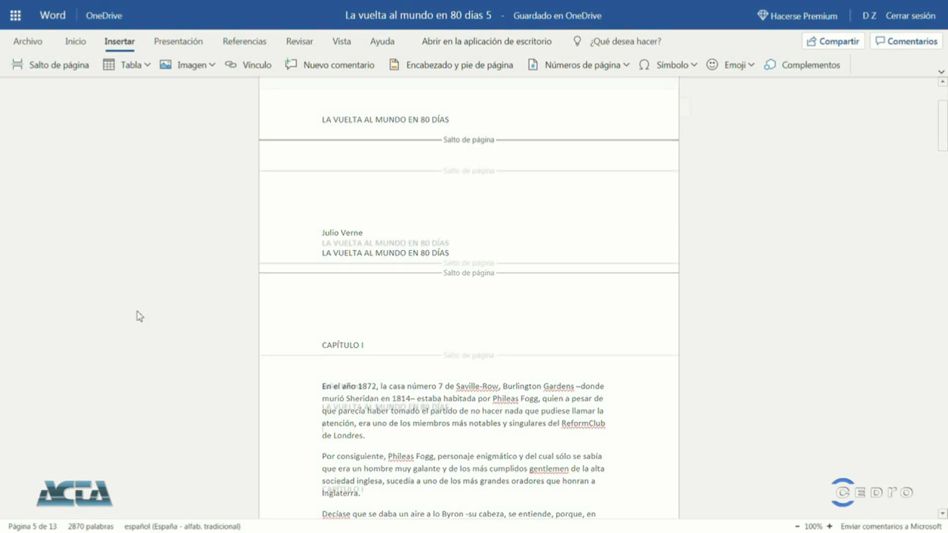
click(67, 71)
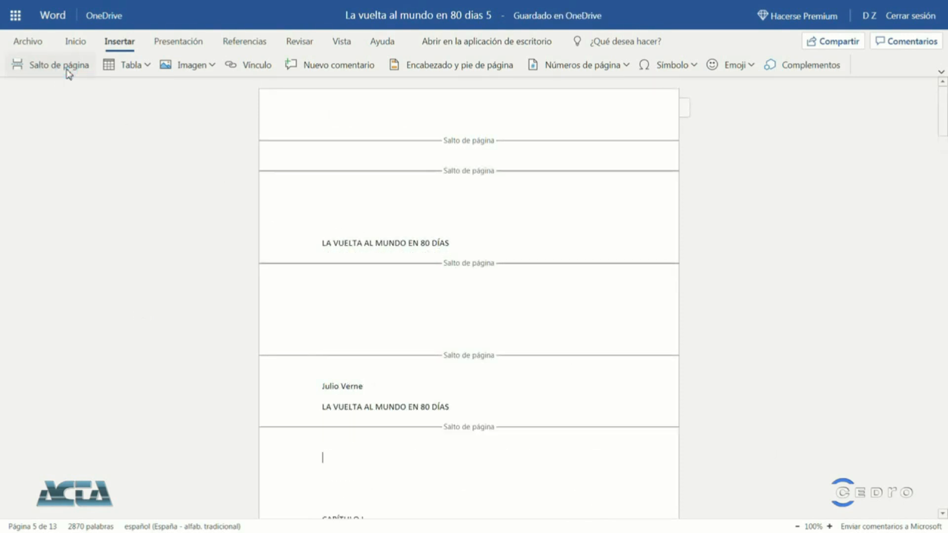
- Add the text "Créditos" after the author and title page, and insert a page break between it and CAPÍTULO I
scroll(138, 238, down, 2)
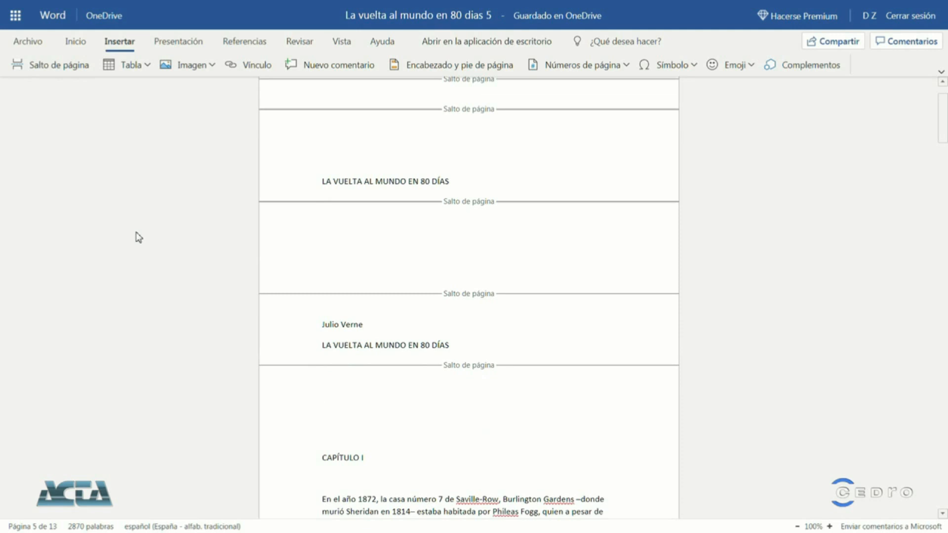
text(Créditos)
click(64, 70)
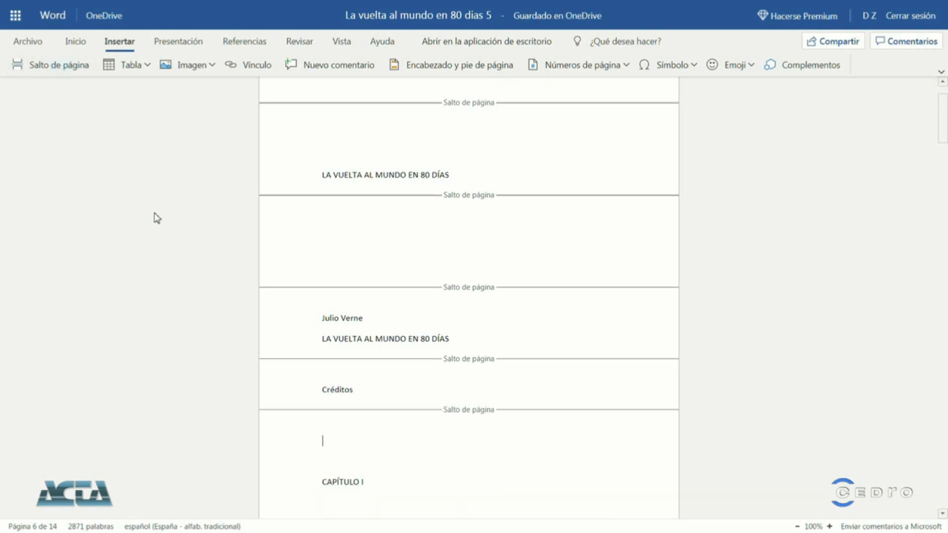
scroll(156, 218, down, 1)
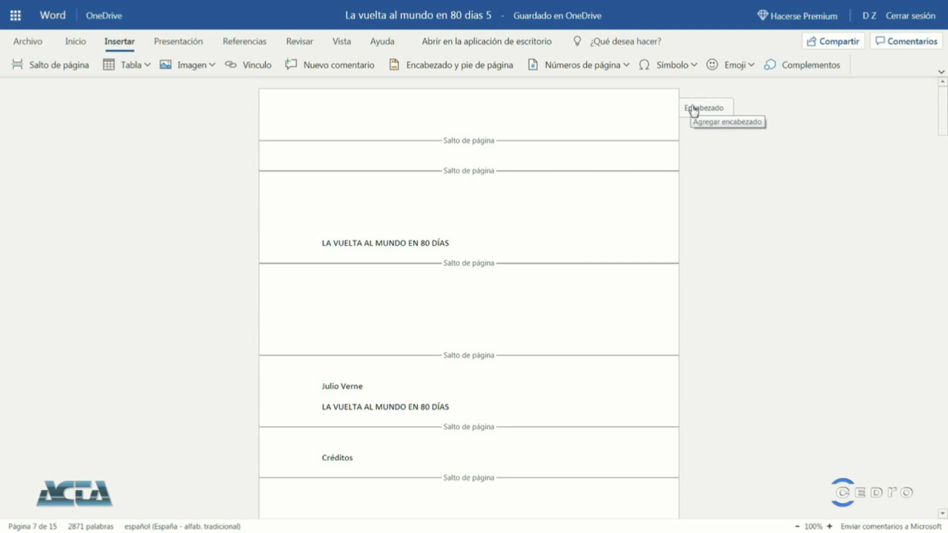
- Add the header text "Los comienzos" in the centre cell and set its font size to 9
click(695, 109)
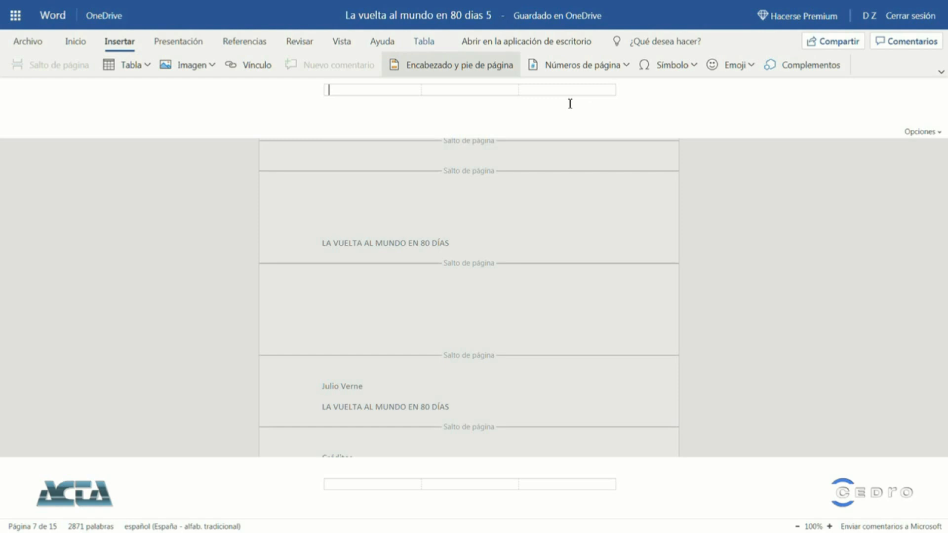
click(503, 90)
text(4os comienzos)
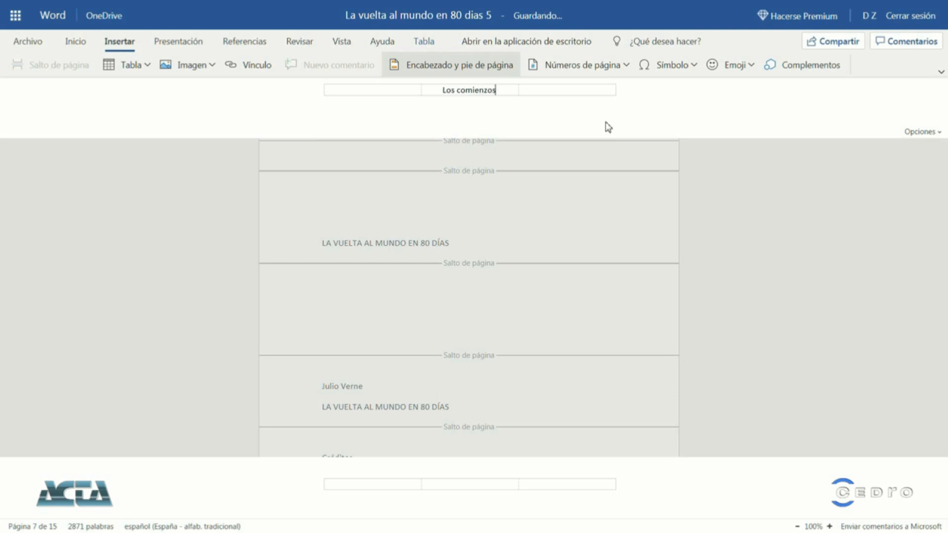
key(shift+Home)
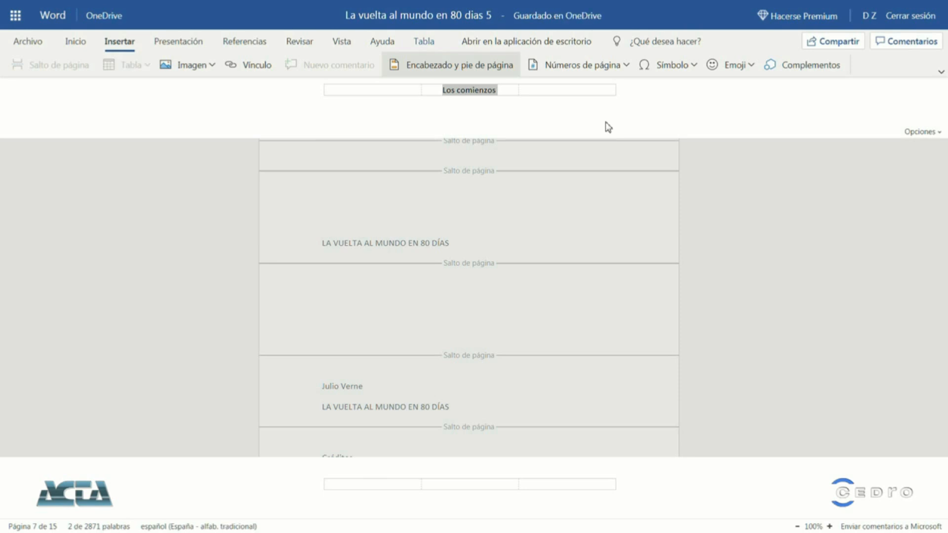
click(77, 43)
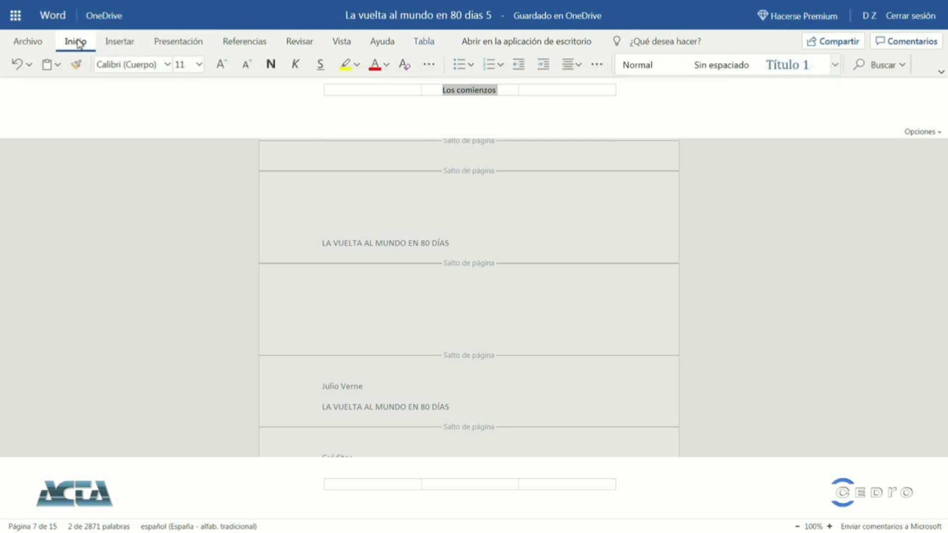
click(204, 69)
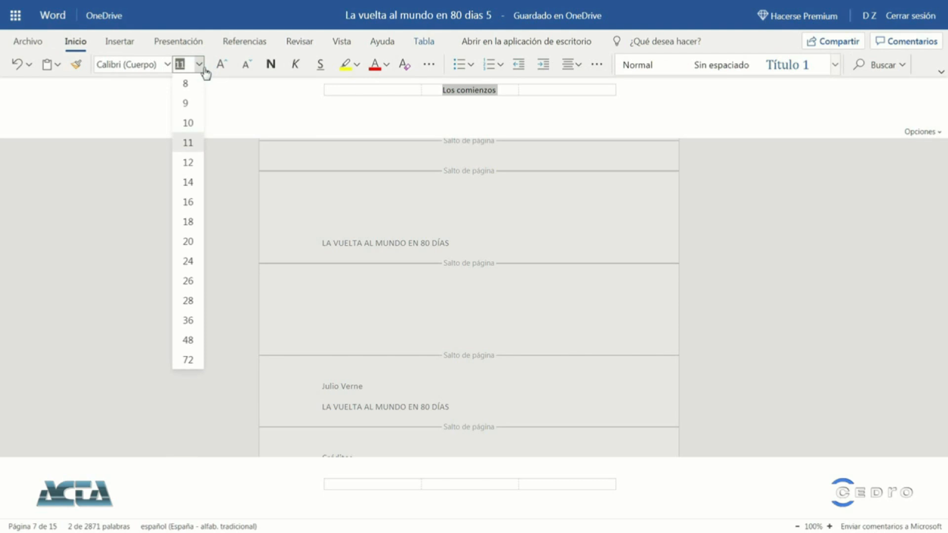
click(189, 103)
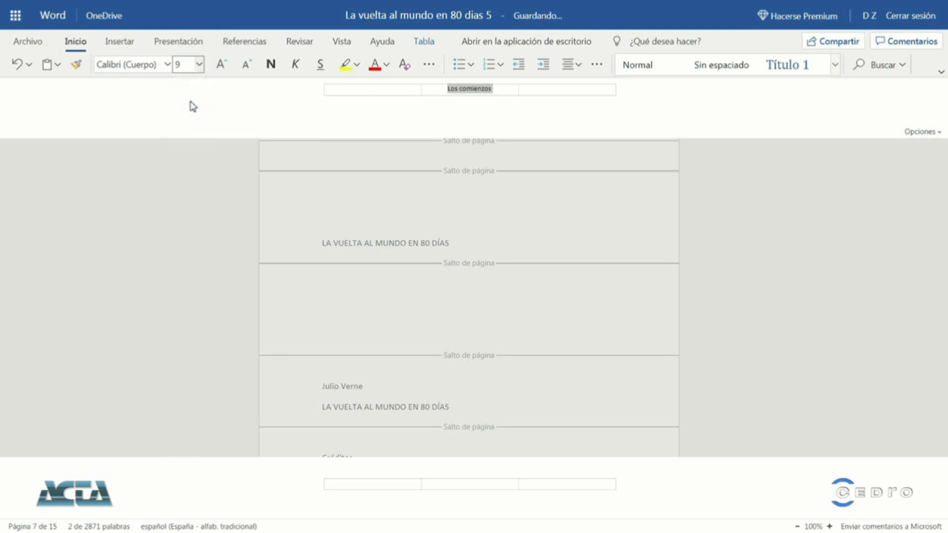
- Insert the capital Delta symbol (Δ) in the left cell of the header
click(384, 94)
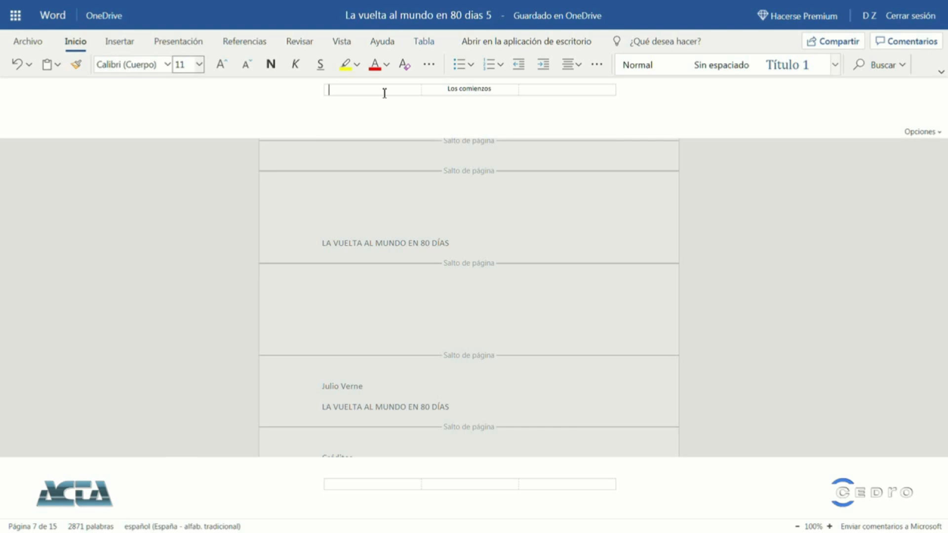
click(119, 41)
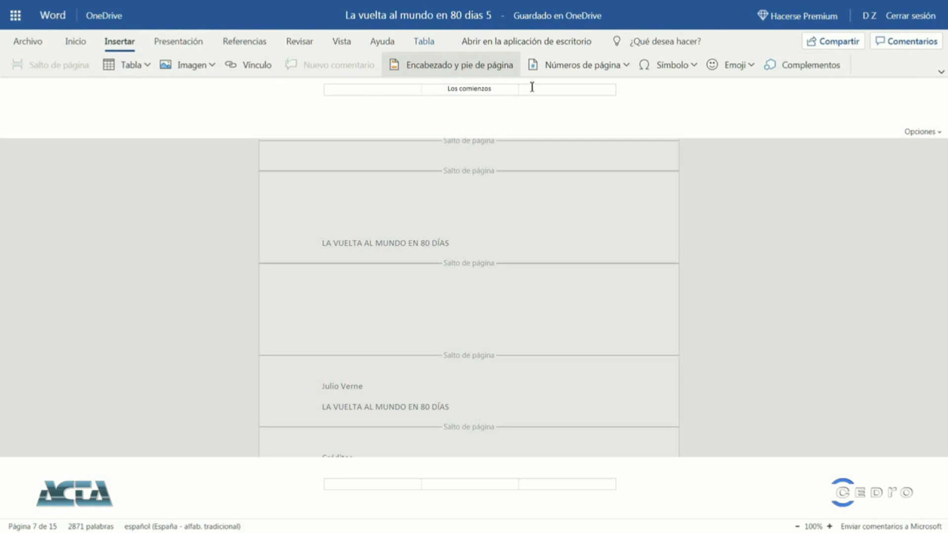
click(668, 65)
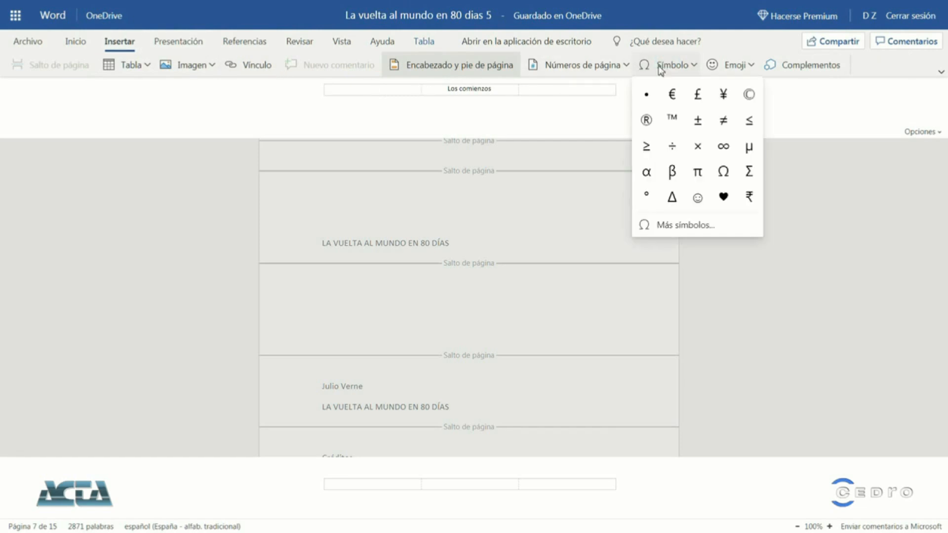
click(668, 228)
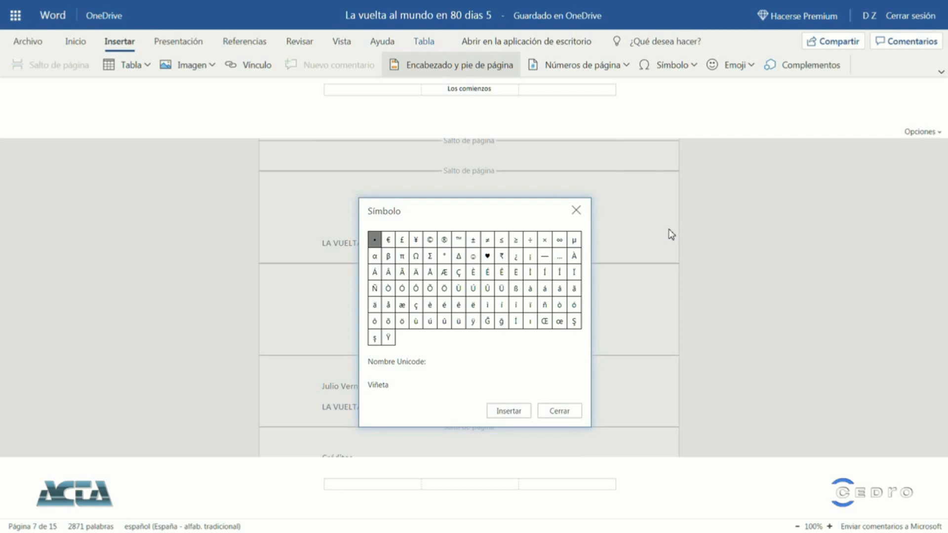
click(459, 256)
click(499, 404)
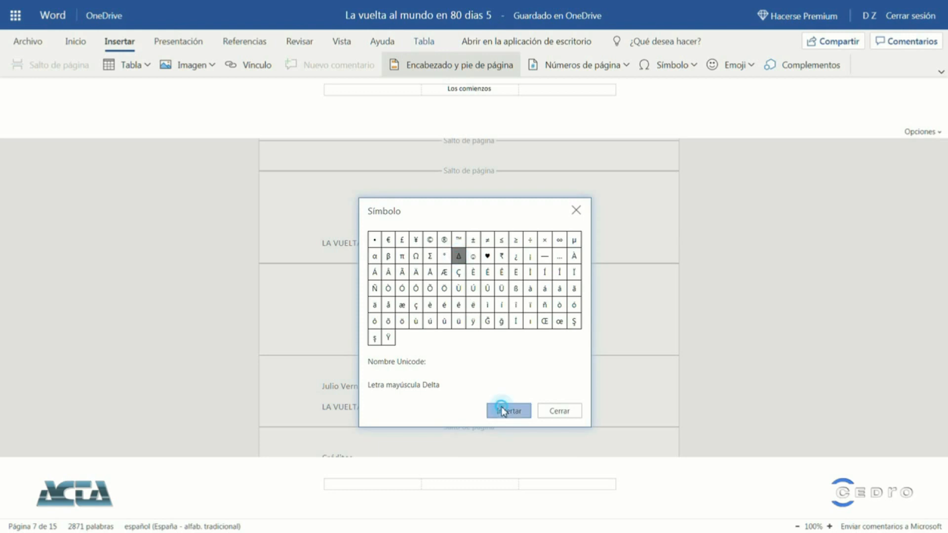
click(552, 412)
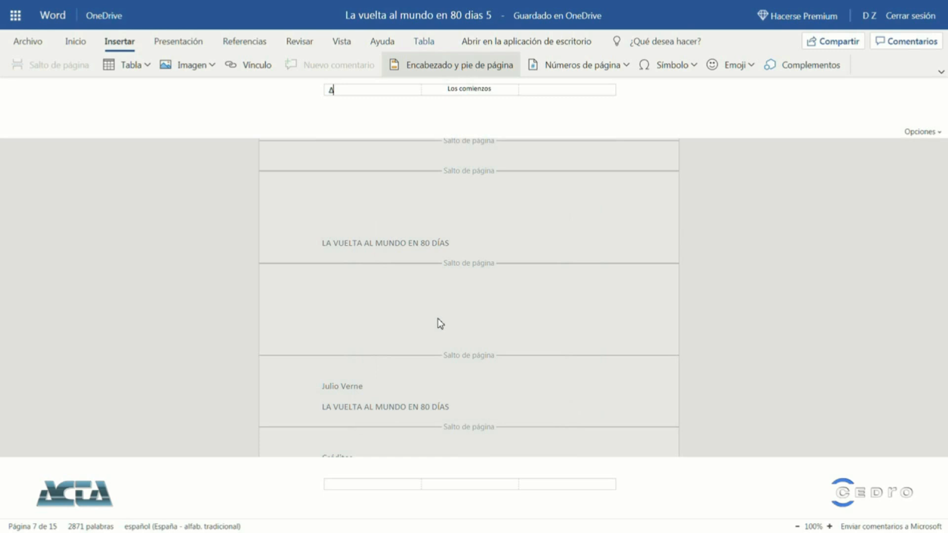
- Insert the Δ symbol in the right cell of the header and return to the document body
click(591, 90)
click(679, 65)
click(680, 200)
click(612, 214)
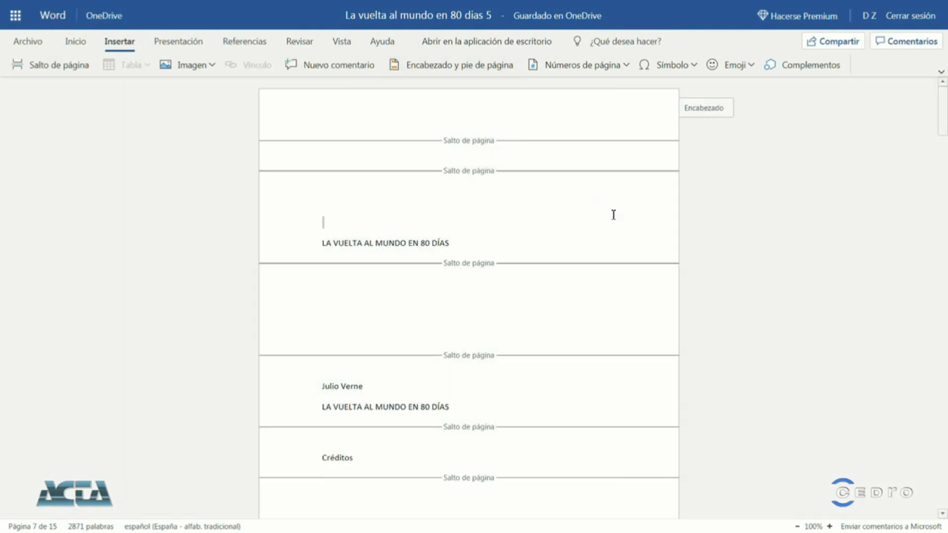
- Add the text "Editorial Prueba" in the left cell of the page footer
scroll(647, 261, down, 4)
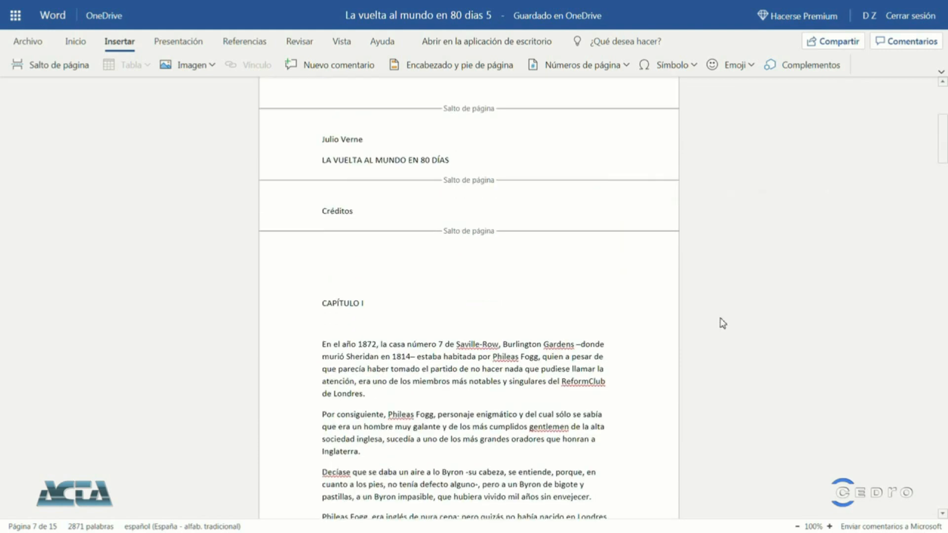
scroll(724, 325, down, 4)
scroll(725, 325, down, 4)
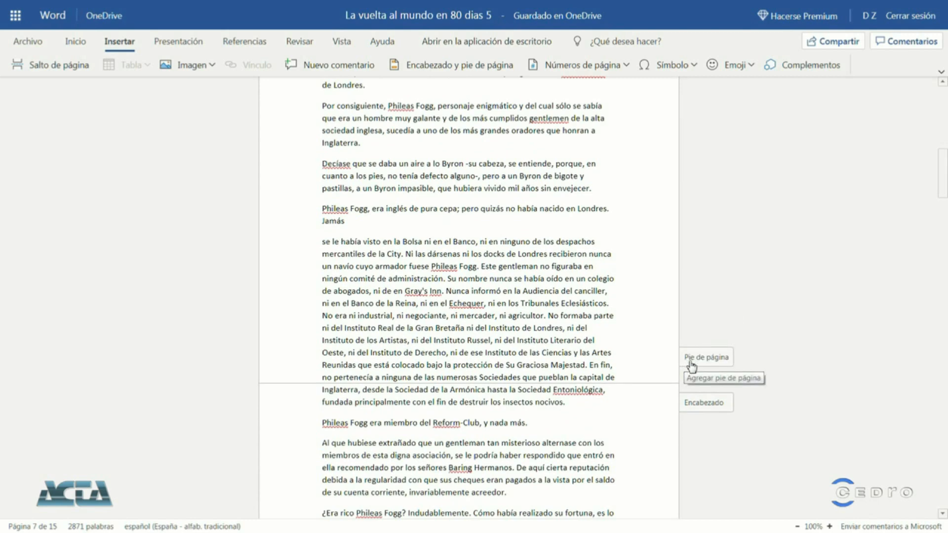
click(697, 363)
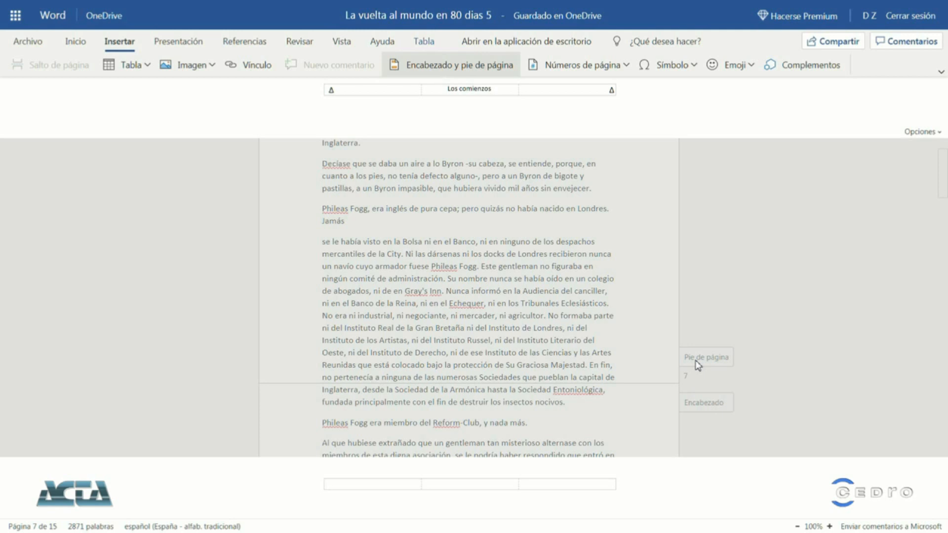
text(Editorial Prueba)
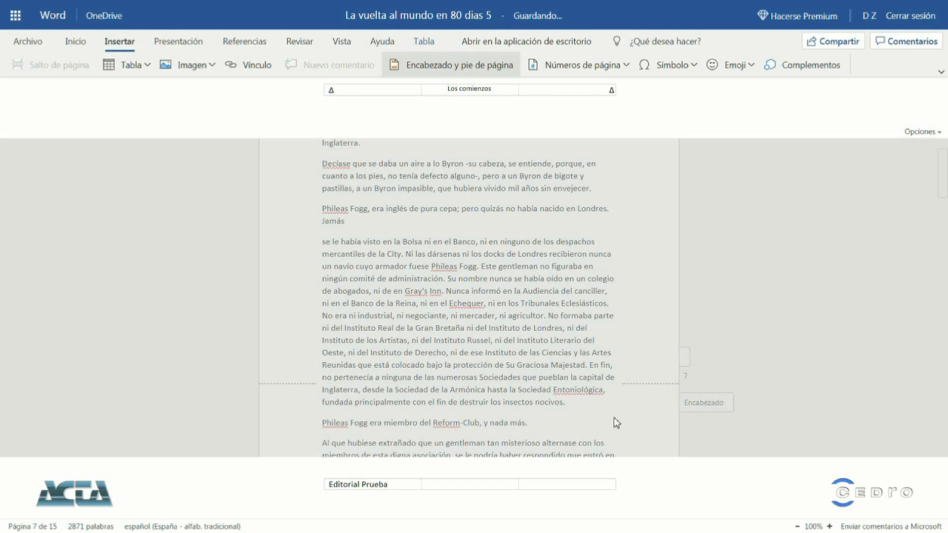
- Insert page numbers at the bottom centre of the pages and return to the document body
click(503, 485)
click(591, 72)
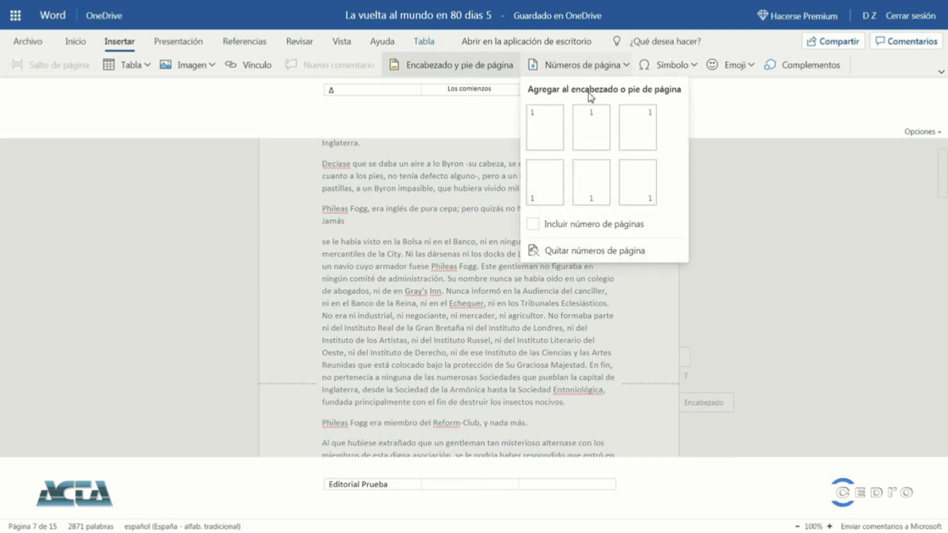
click(592, 200)
click(527, 285)
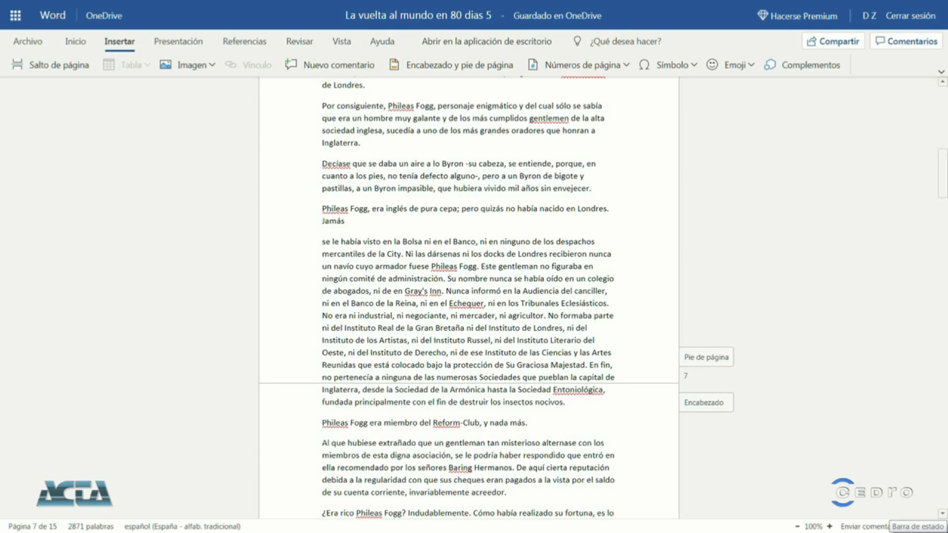
- Apply the Título style to the first "LA VUELTA AL MUNDO EN 80 DÍAS" line
scroll(596, 381, up, 8)
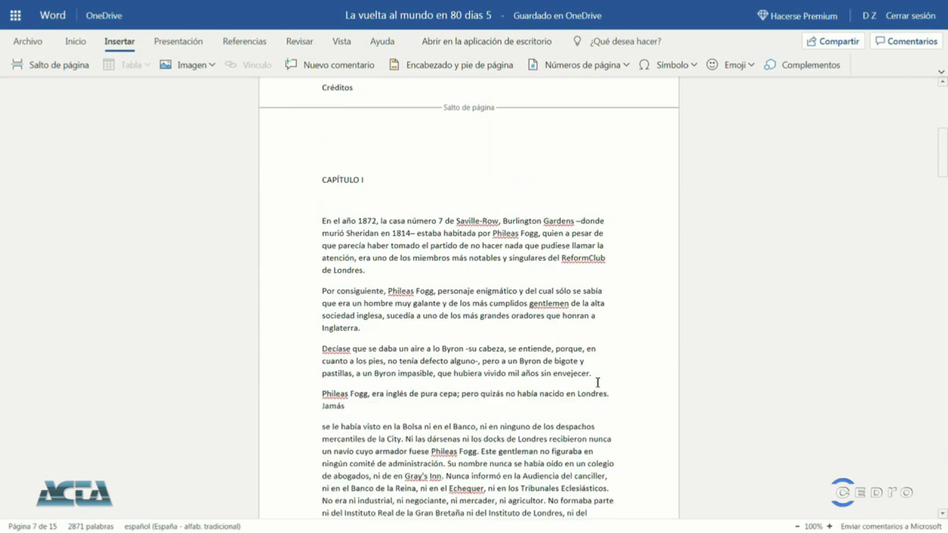
scroll(595, 379, up, 4)
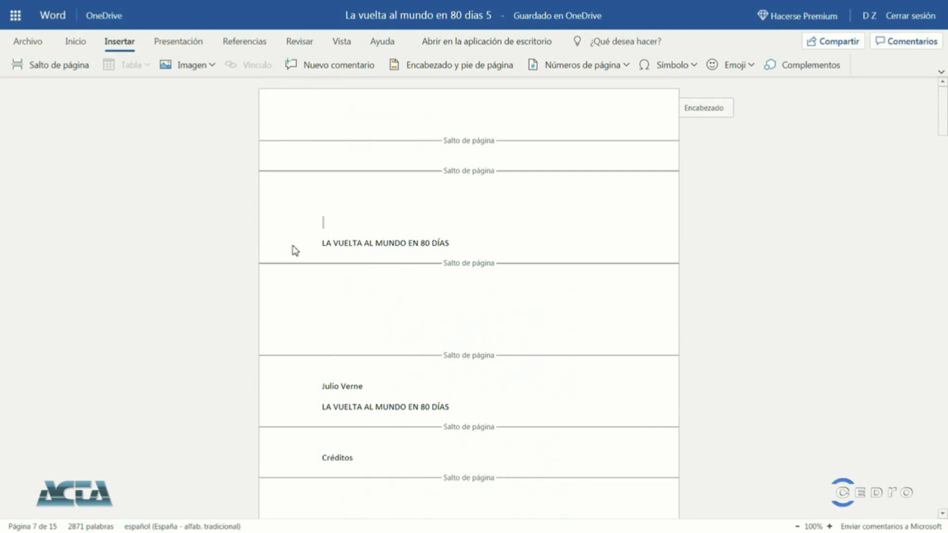
drag(313, 242, 480, 250)
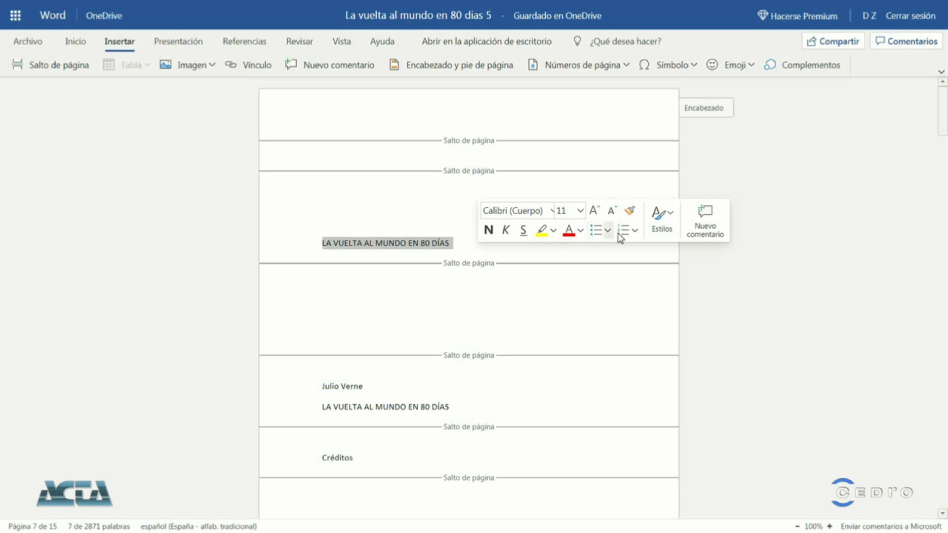
click(654, 234)
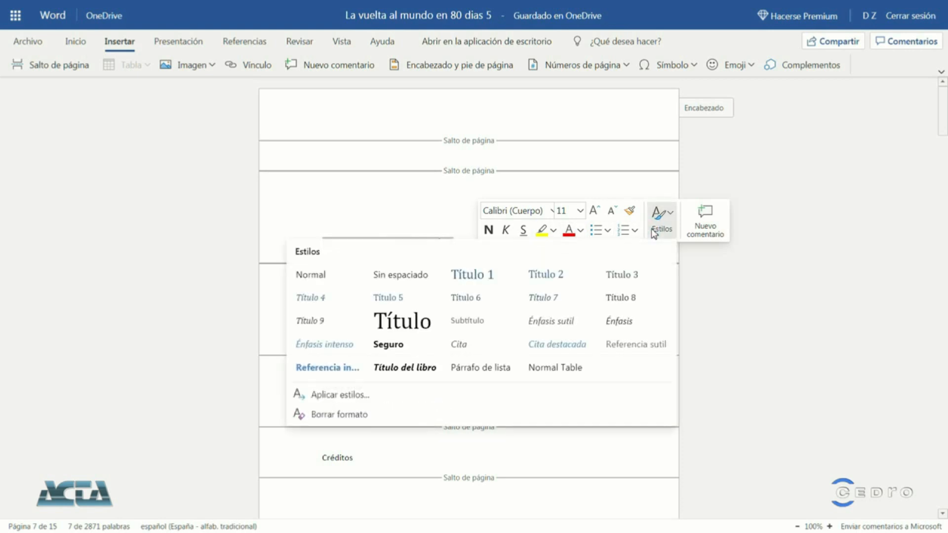
click(412, 322)
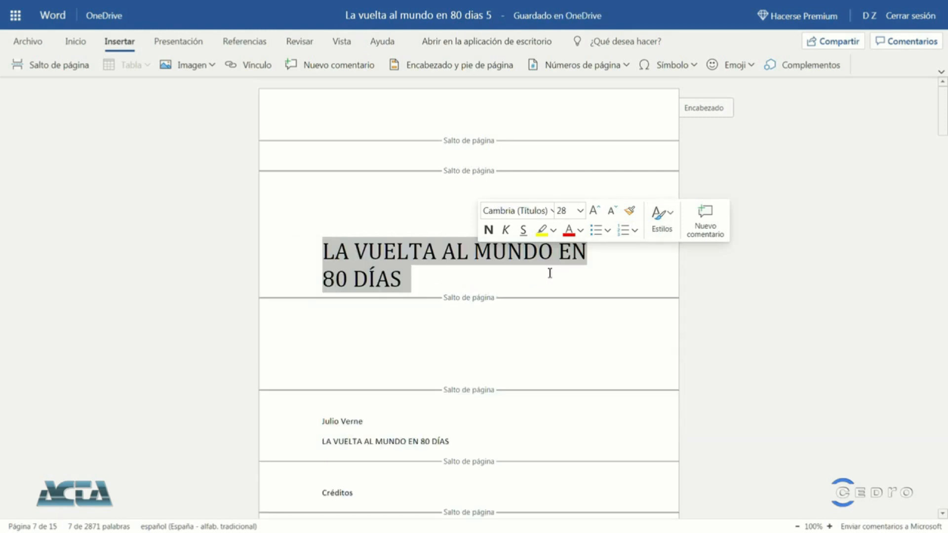
- Reduce the font size of the first book title, trying 24 and settling on 20
click(580, 212)
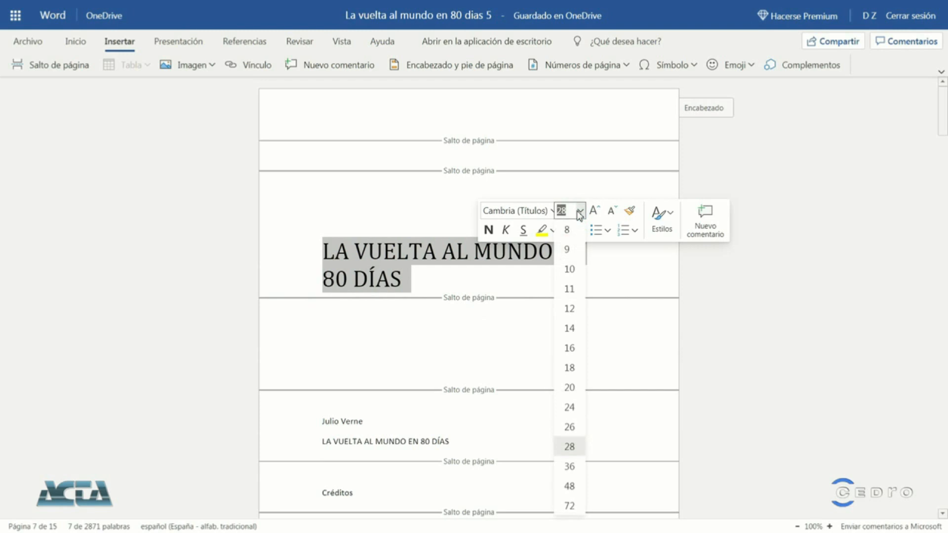
click(571, 407)
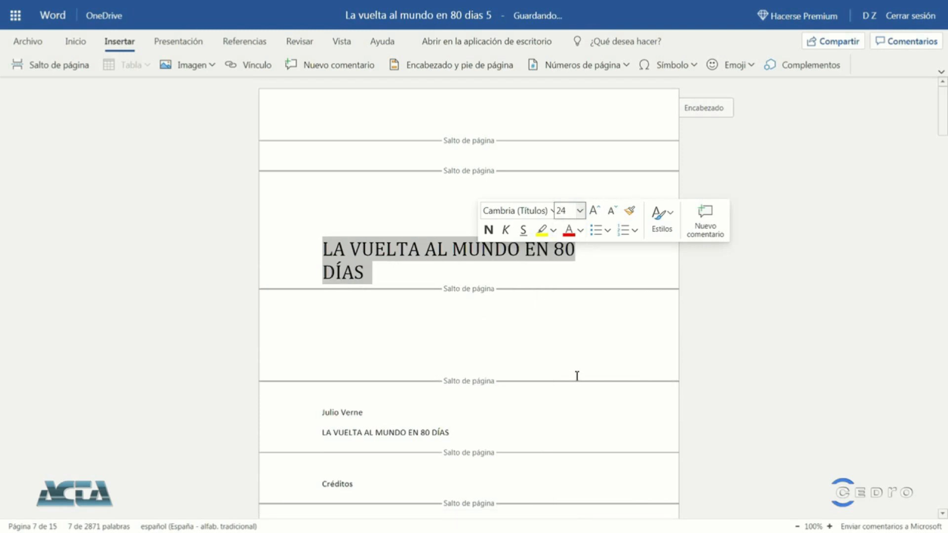
click(581, 212)
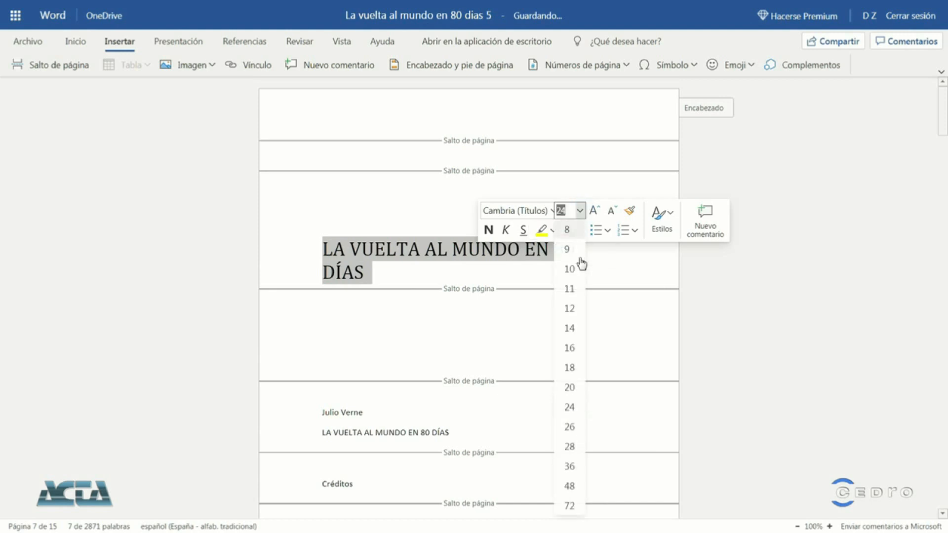
click(576, 390)
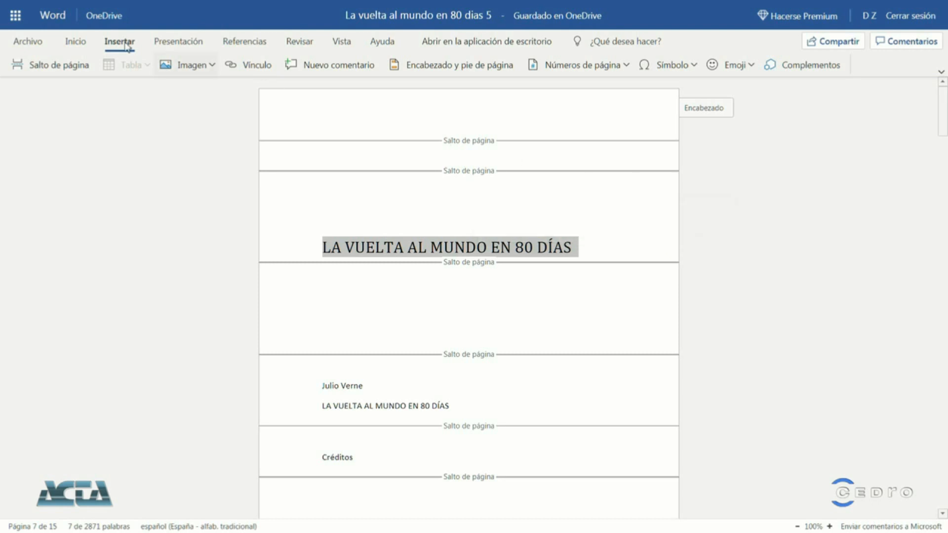
- Centre the first "LA VUELTA AL MUNDO EN 80 DÍAS" title on its page
click(81, 41)
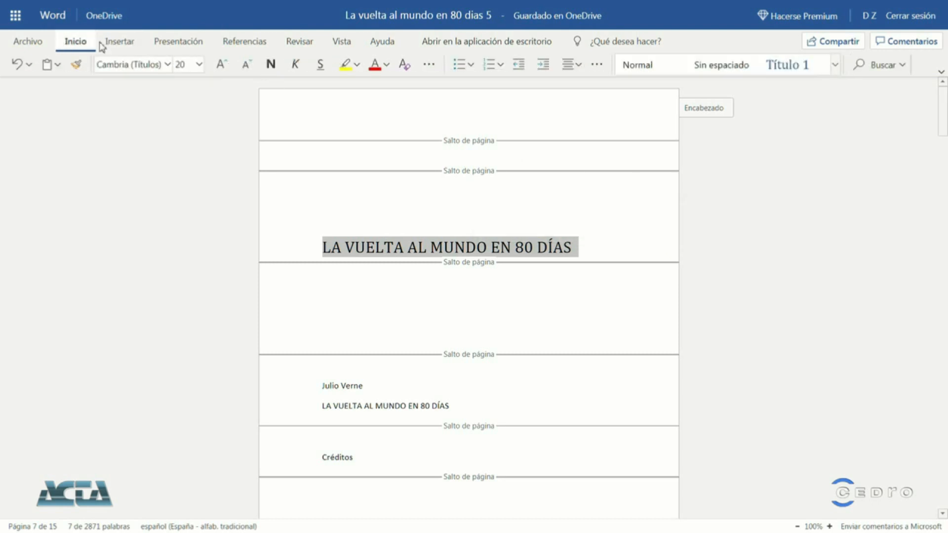
click(568, 65)
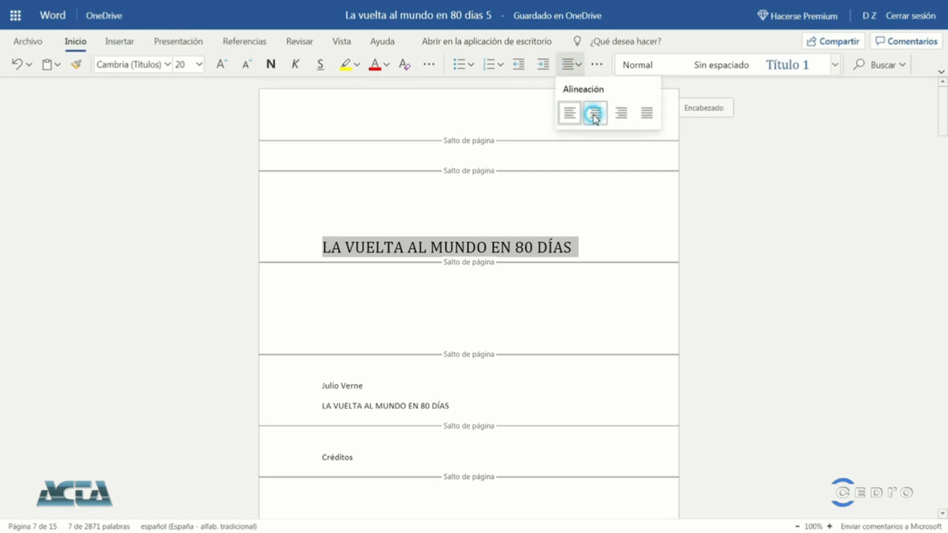
click(595, 115)
click(502, 251)
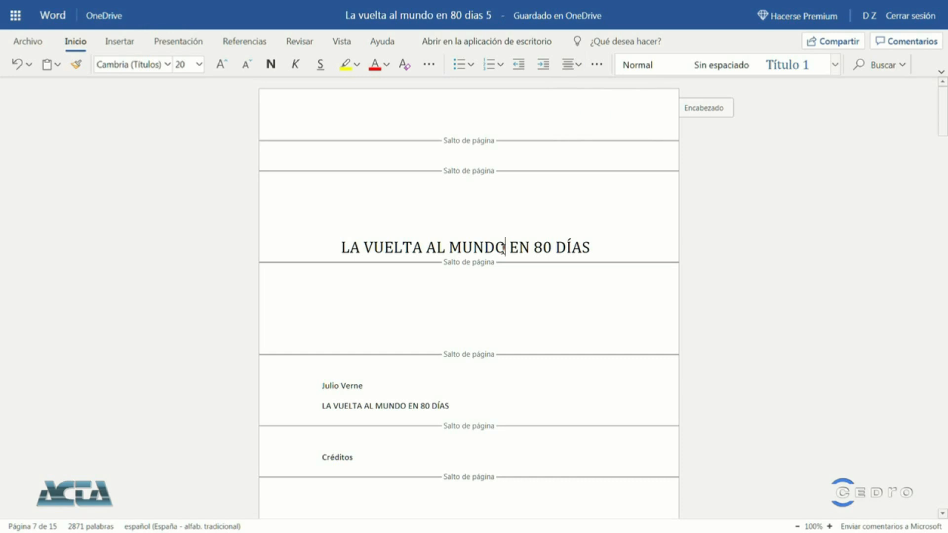
- Insert three more blank lines above the centred book title to move it further down its page
click(500, 222)
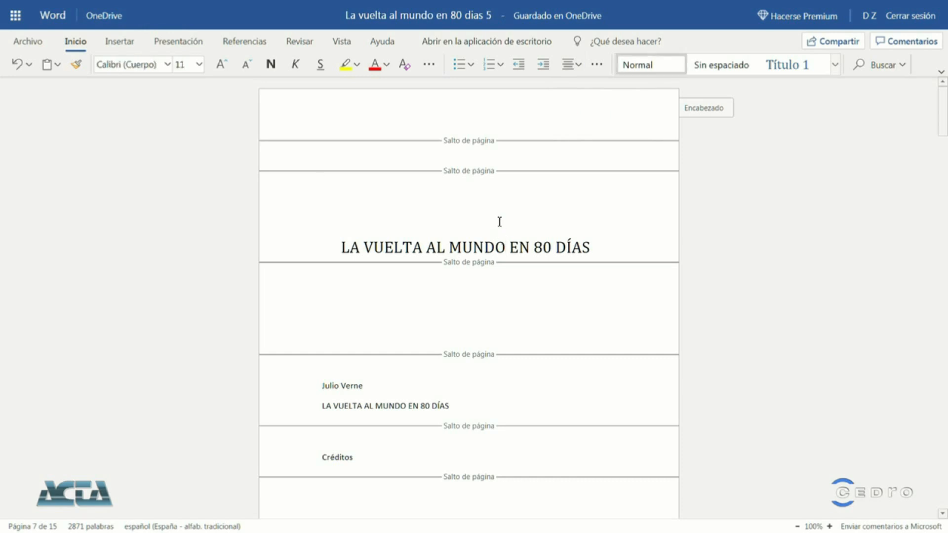
key(Down)
key(Down)
key(Down)
key(Up)
key(Up)
key(Return)
key(Return)
key(Return)
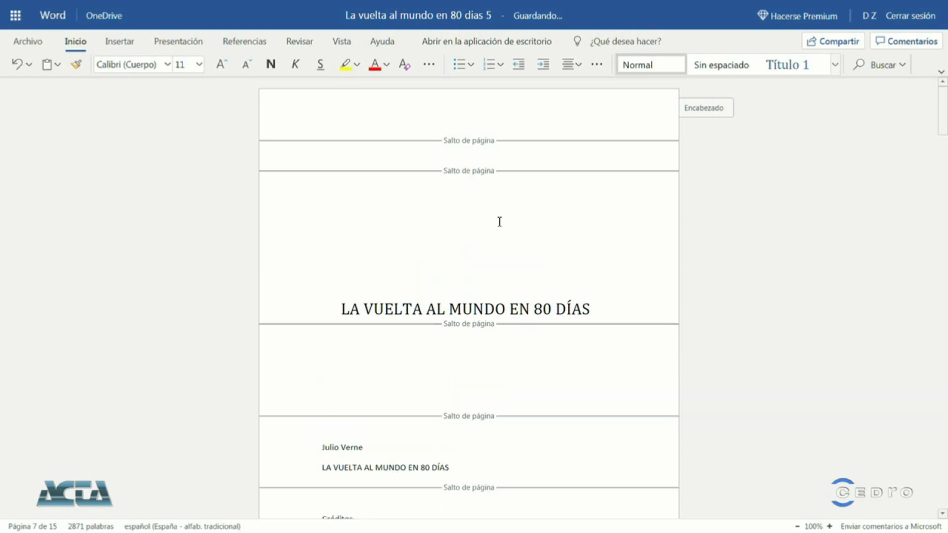
- Apply the Título style to the author line and the book title below it on the second title page
scroll(500, 221, down, 4)
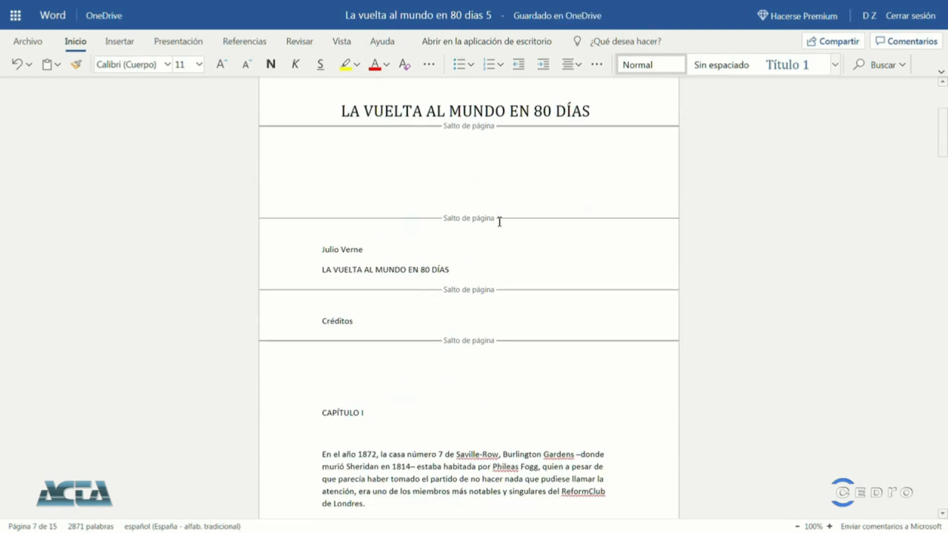
scroll(500, 222, down, 1)
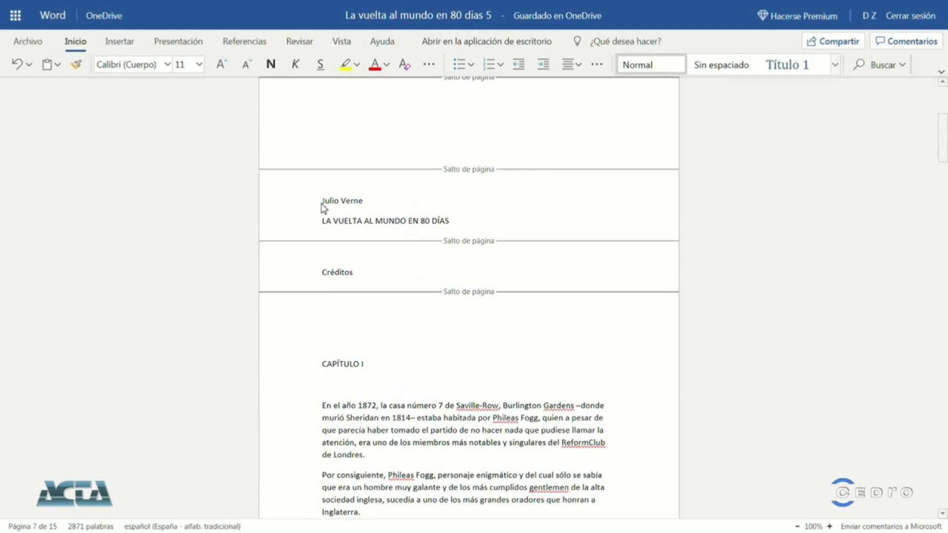
drag(322, 203, 467, 228)
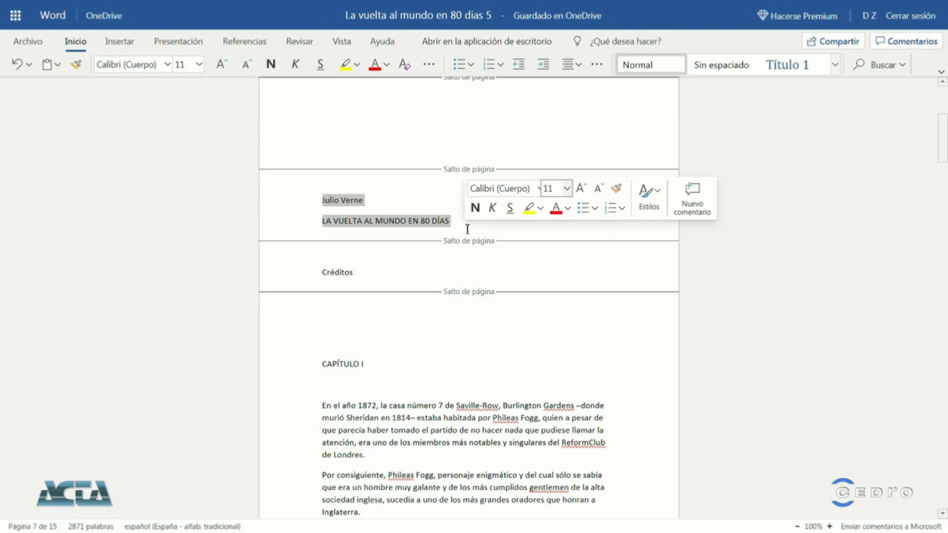
click(650, 200)
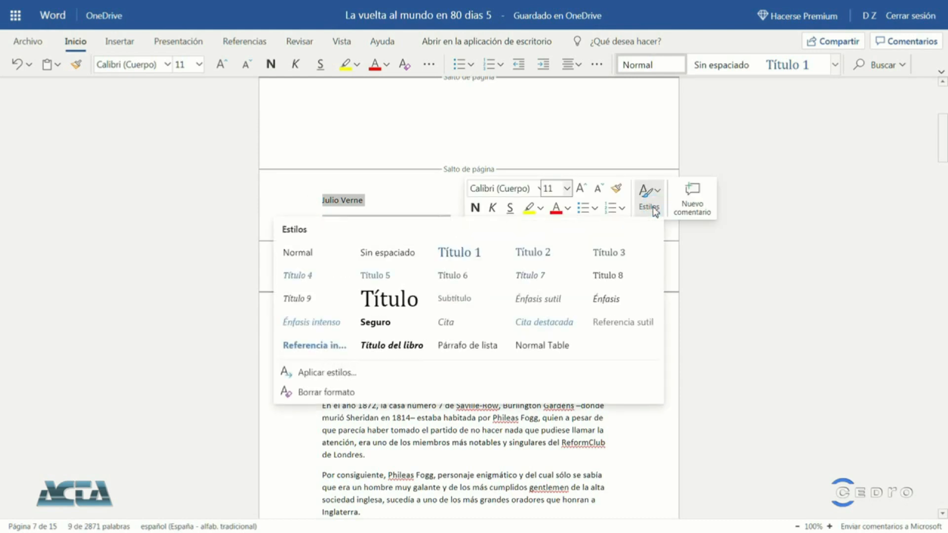
click(376, 303)
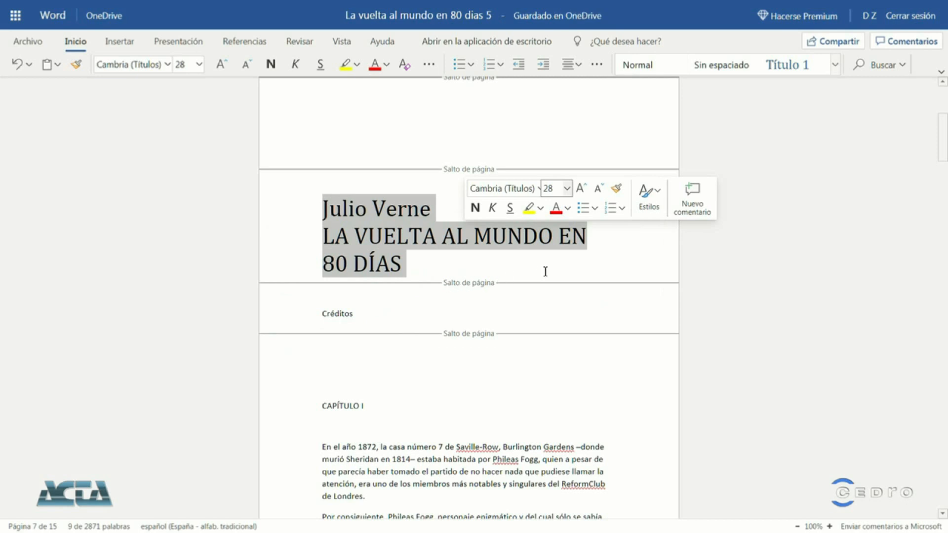
- Set the author and title lines on the second title page to font size 18 and centre them
click(566, 188)
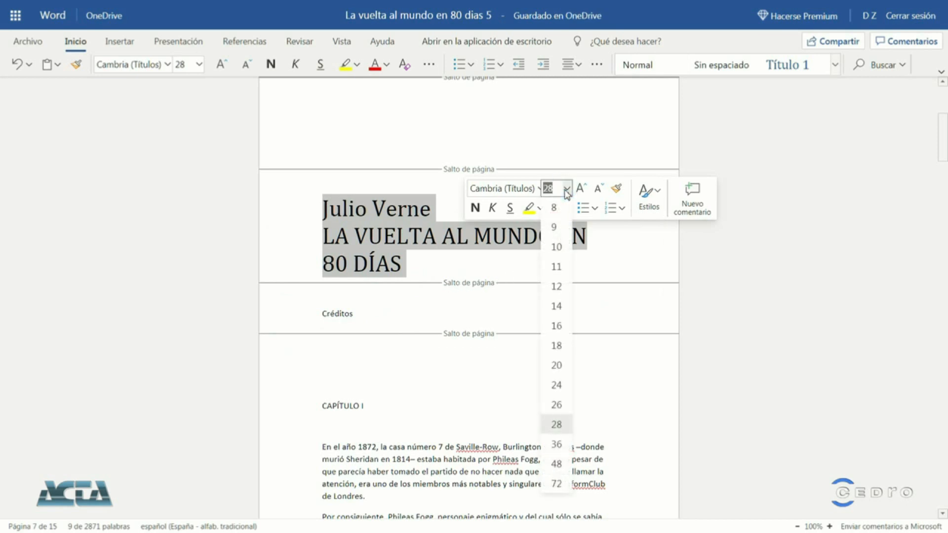
click(556, 346)
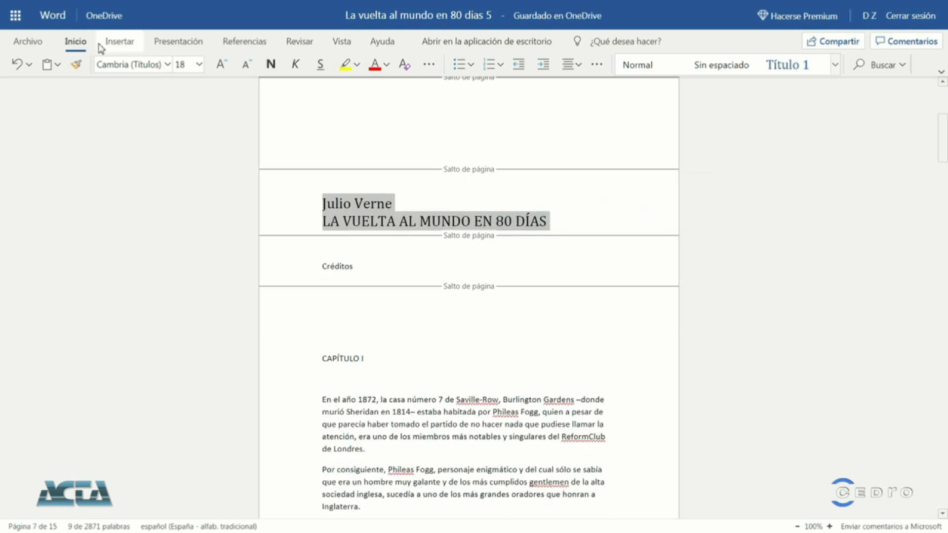
click(577, 74)
click(596, 116)
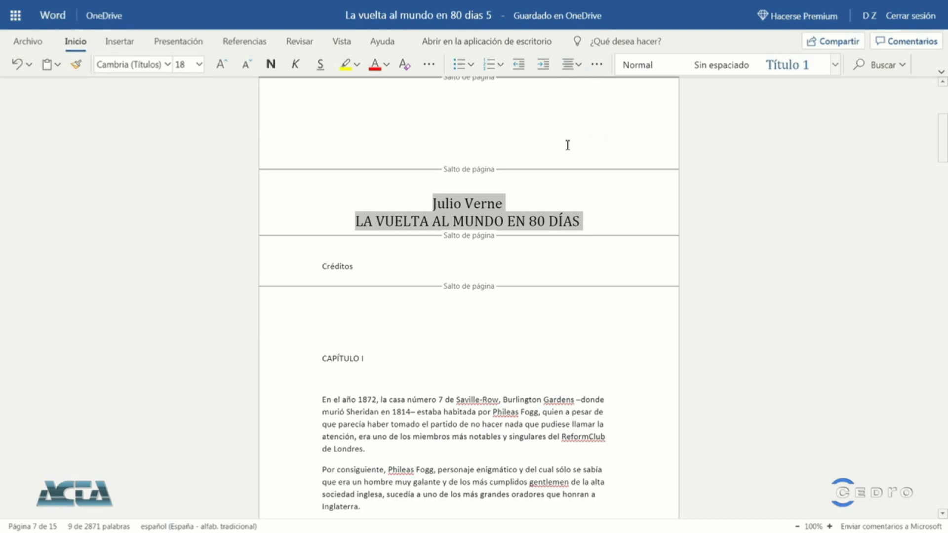
click(594, 223)
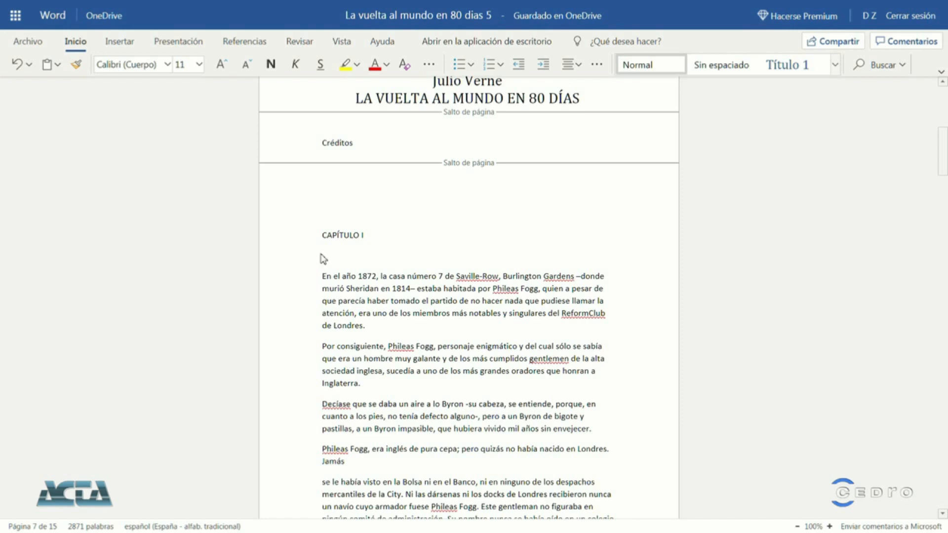
- Apply the Título 1 style to the "CAPÍTULO I" heading and set its font colour to Automático
drag(321, 237, 385, 239)
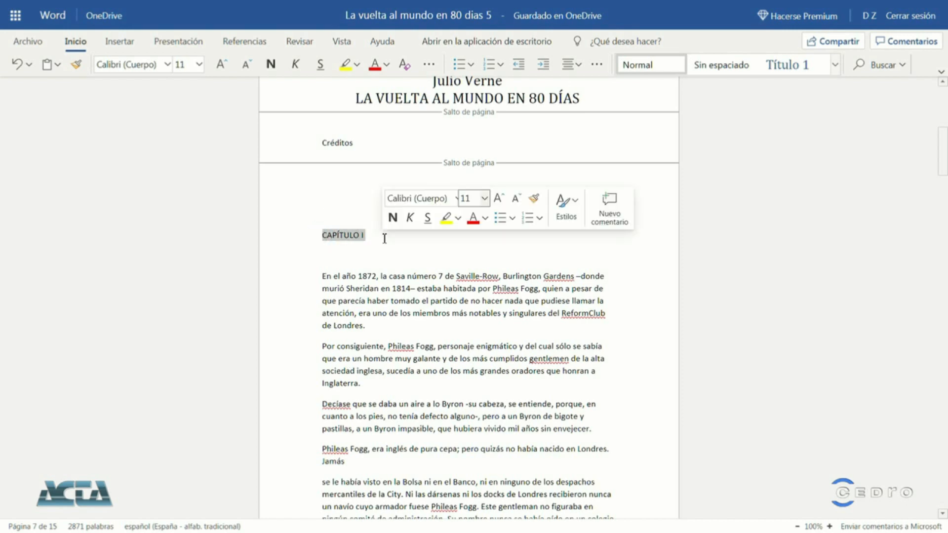
click(570, 208)
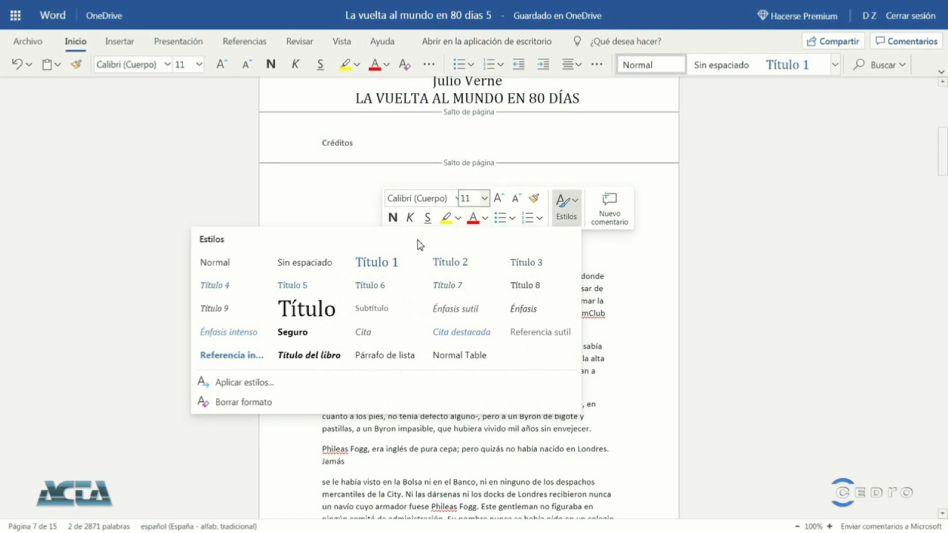
click(390, 261)
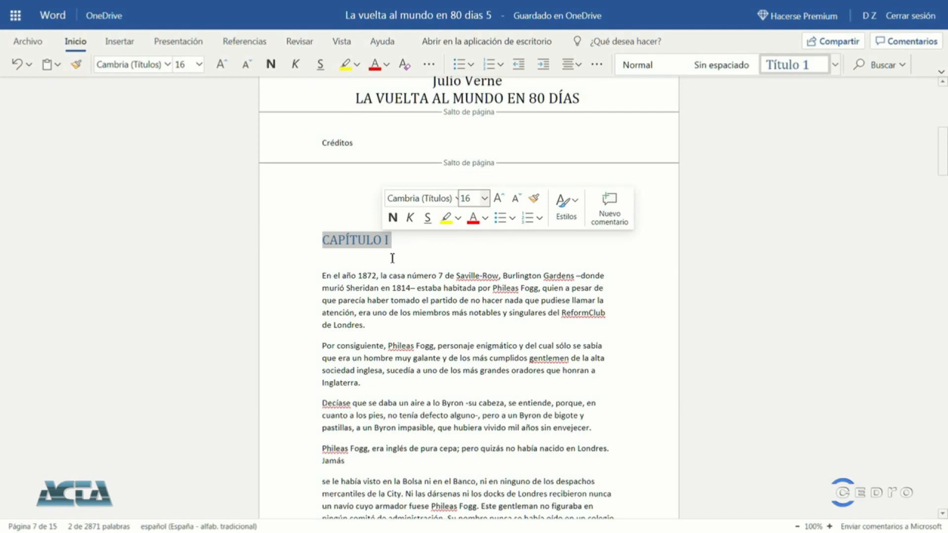
click(486, 219)
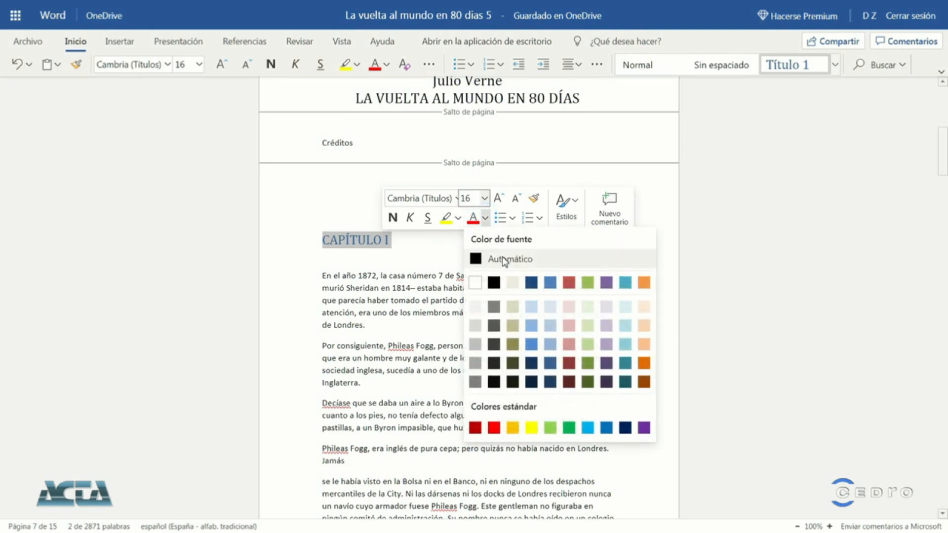
click(505, 259)
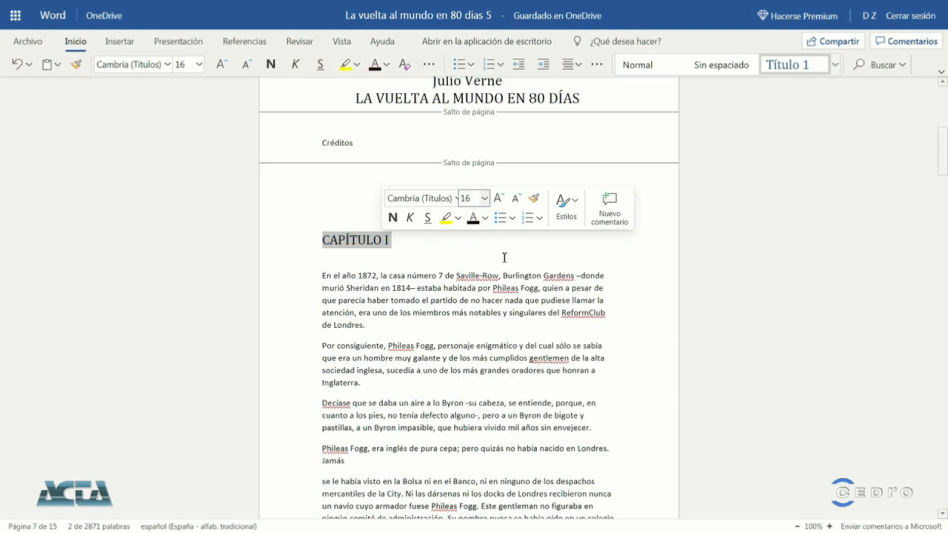
- Add the subtitle "Los inicios" on a new line below the "CAPÍTULO I" heading
click(398, 242)
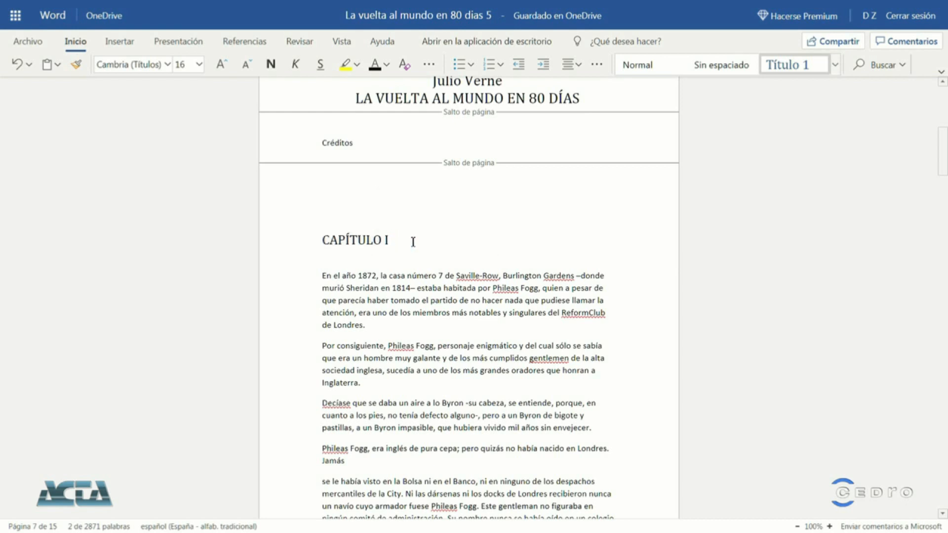
key(Return)
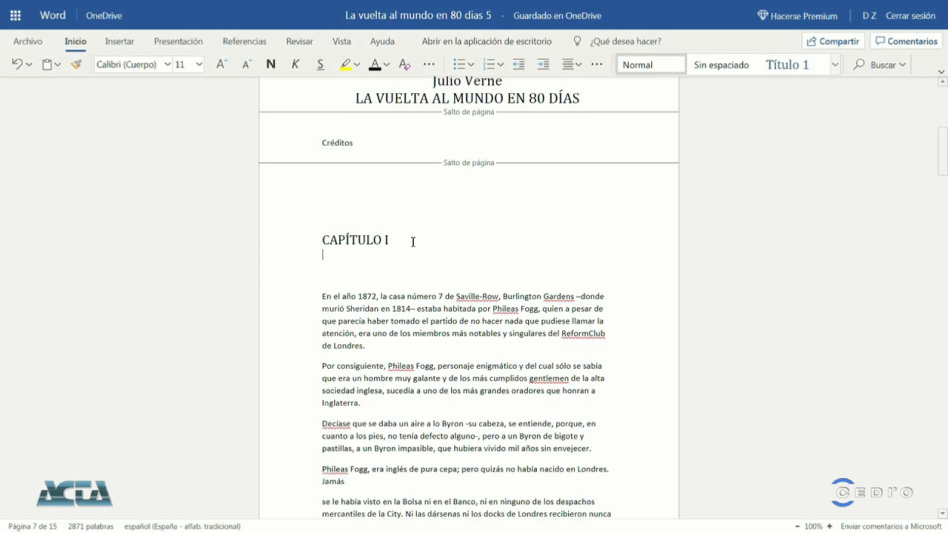
text(Los inicios)
- Format the "Los inicios" subtitle in Arial italic at font size 14
key(shift+End)
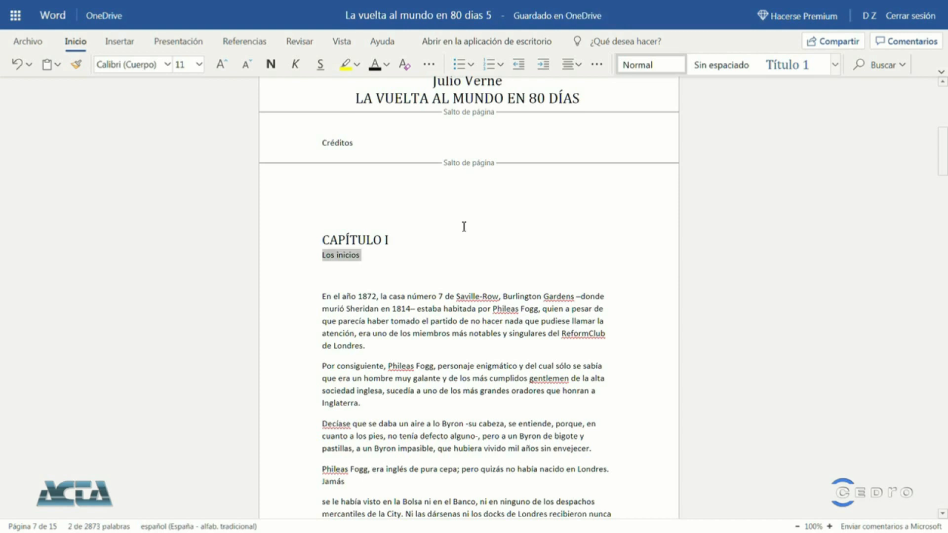
click(200, 65)
click(193, 181)
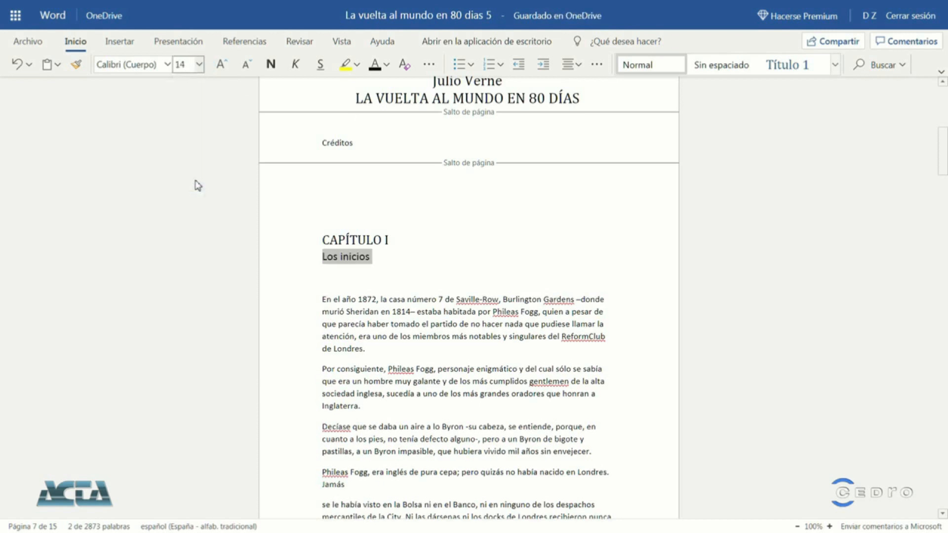
click(296, 64)
click(168, 65)
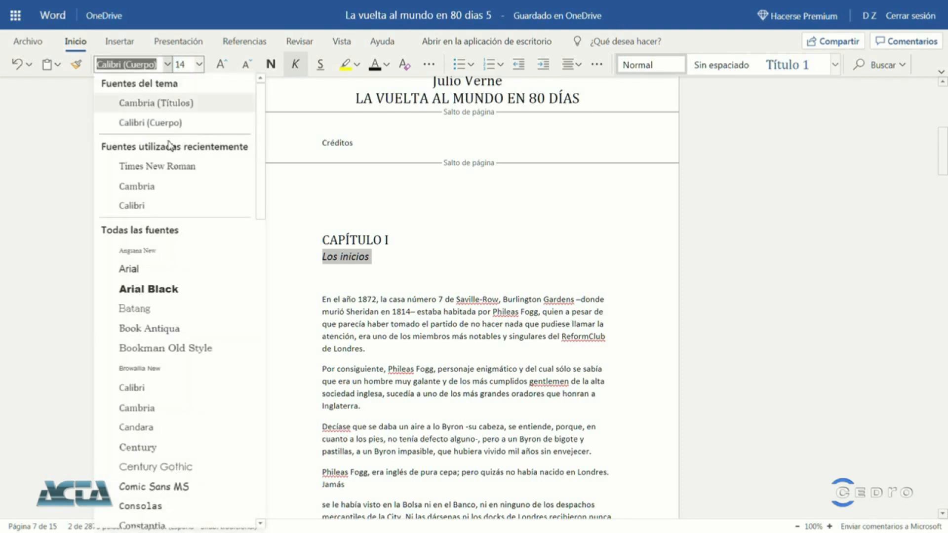
click(146, 270)
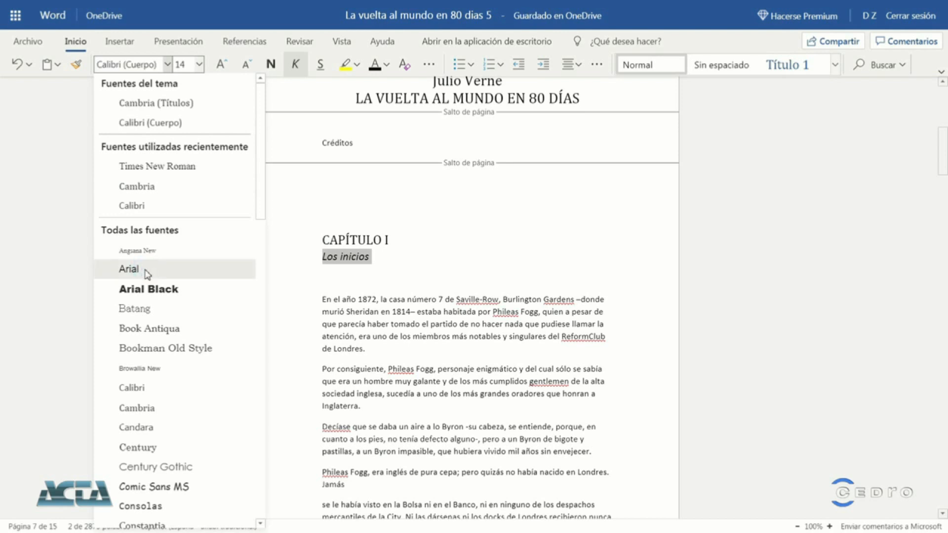
- Select the body text of the chapter below the "Los inicios" subtitle and justify it
click(331, 285)
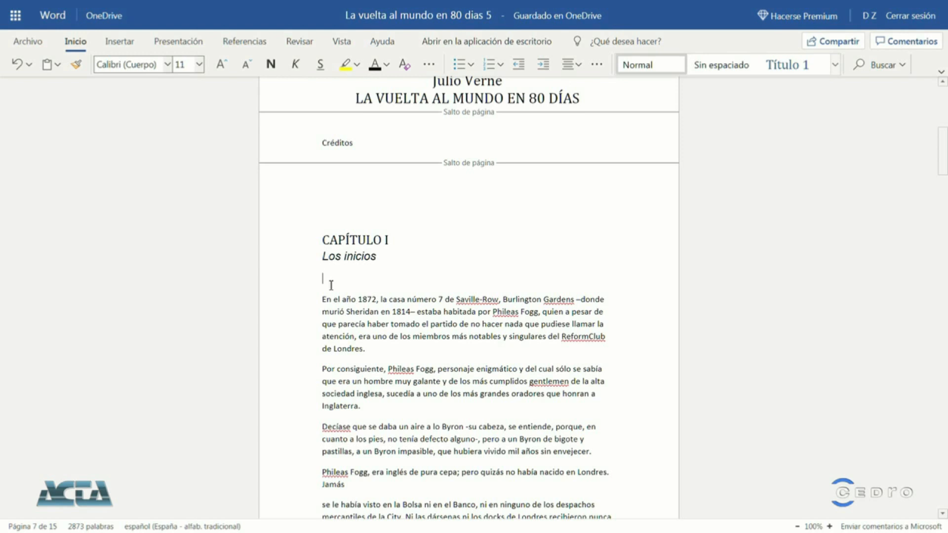
key(shift+Down)
key(shift+Down)
key(shift+Down)
key(shift+Down)
key(shift+Down)
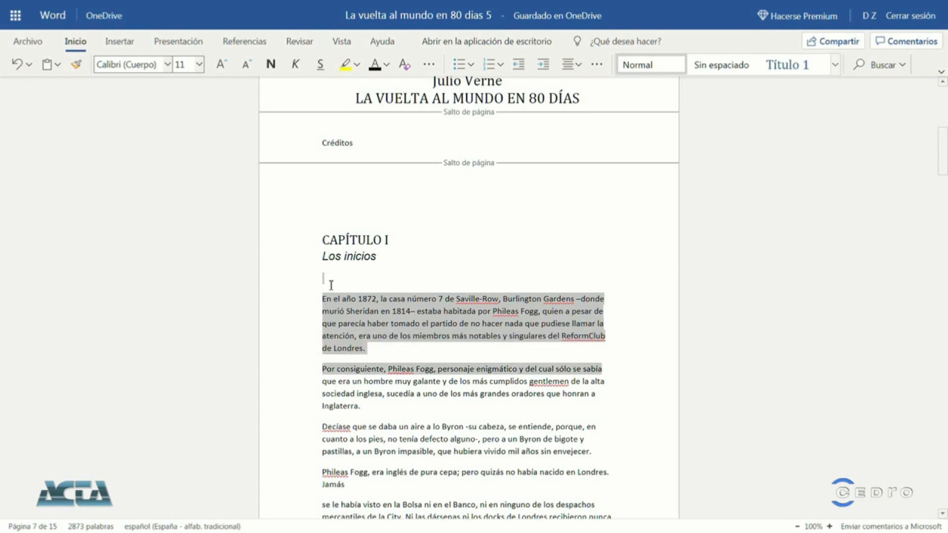
key(shift+Down)
key(shift+Down)
key(shift+Down)
key(shift+Down)
key(shift+Down)
key(shift+Down)
key(shift+Down)
key(shift+Down)
key(shift+Down)
key(shift+Down)
key(shift+Down)
key(shift+Down)
key(shift+Down)
key(shift+Down)
key(shift+Down)
key(shift+Down)
key(shift+Down)
key(shift+Down)
key(shift+Down)
key(shift+Down)
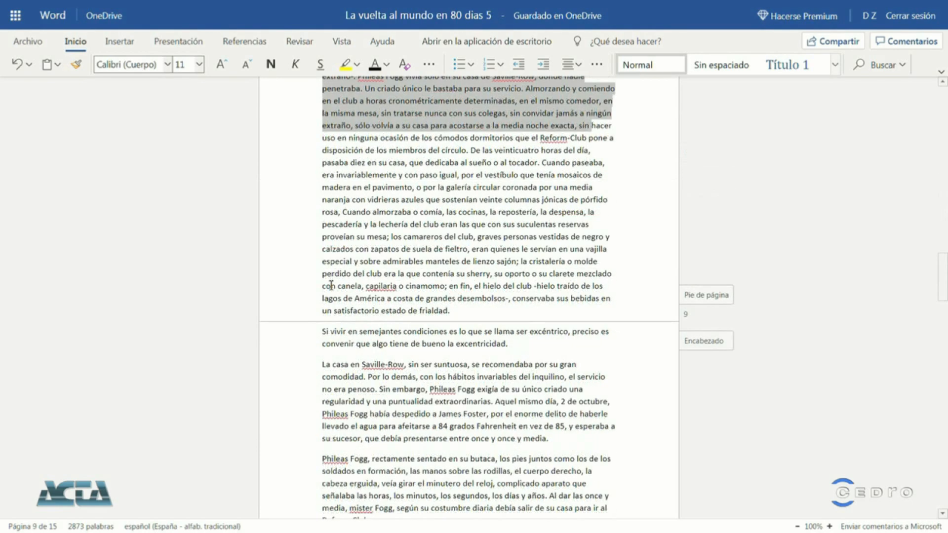
key(shift+Down)
key(shift+Down)
key(shift+Down)
key(shift+Down)
key(shift+Down)
key(shift+Down)
key(shift+Down)
key(shift+Down)
key(shift+Down)
key(shift+Down)
key(shift+Down)
key(shift+Down)
key(shift+Down)
key(shift+Down)
key(shift+Down)
key(shift+Down)
key(shift+Down)
key(shift+Down)
key(shift+Down)
key(shift+Down)
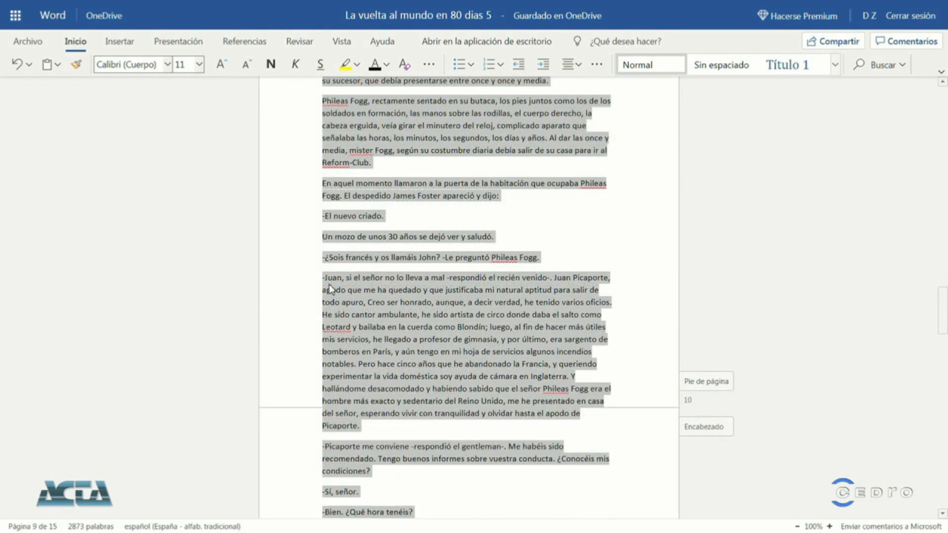
key(shift+Down)
key(shift+Down)
key(shift+Down)
key(shift+Down)
key(shift+Down)
key(shift+Down)
key(shift+Down)
key(shift+Down)
key(shift+Down)
key(shift+Down)
key(shift+Down)
key(shift+Down)
key(shift+Down)
key(shift+Down)
key(shift+Down)
key(shift+Down)
key(shift+Down)
key(shift+Down)
key(shift+Down)
key(shift+Down)
scroll(330, 289, up, 20)
scroll(329, 284, up, 15)
scroll(328, 284, down, 4)
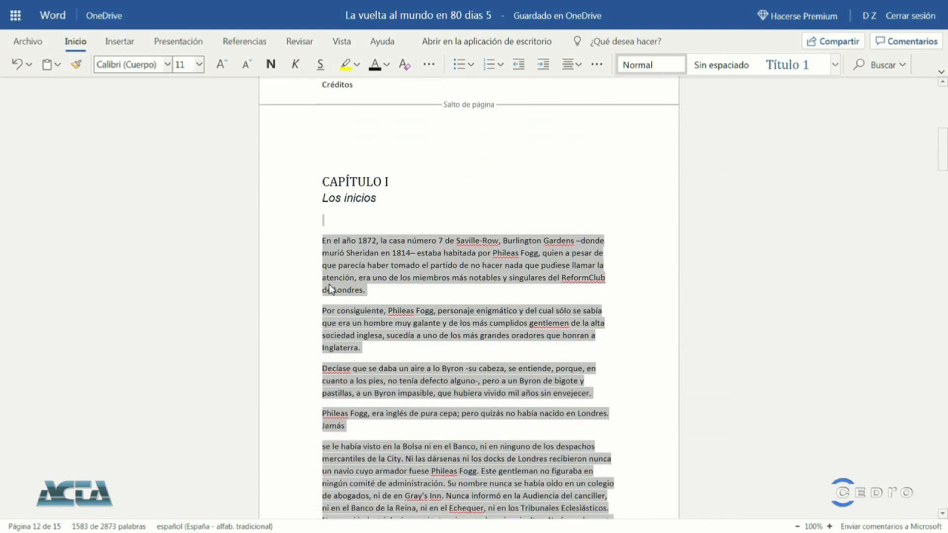
scroll(329, 285, down, 2)
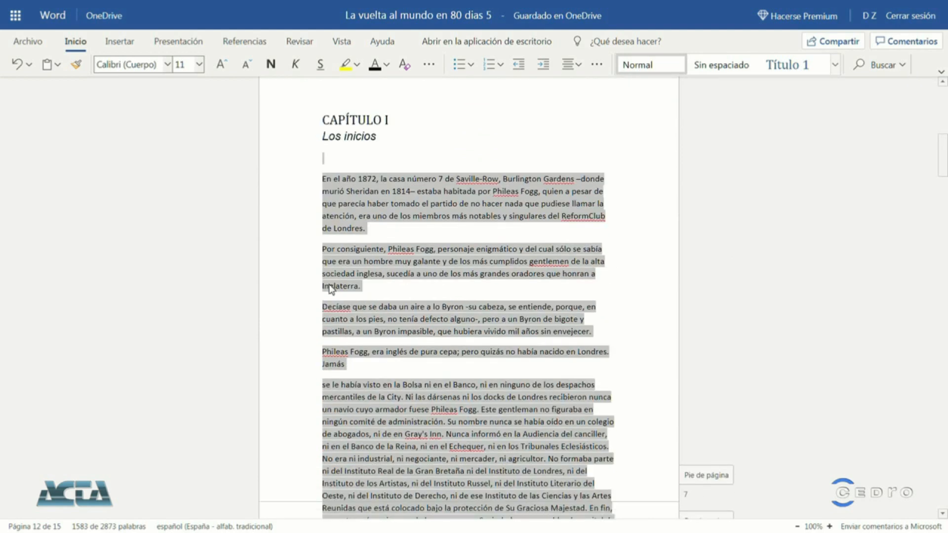
click(573, 69)
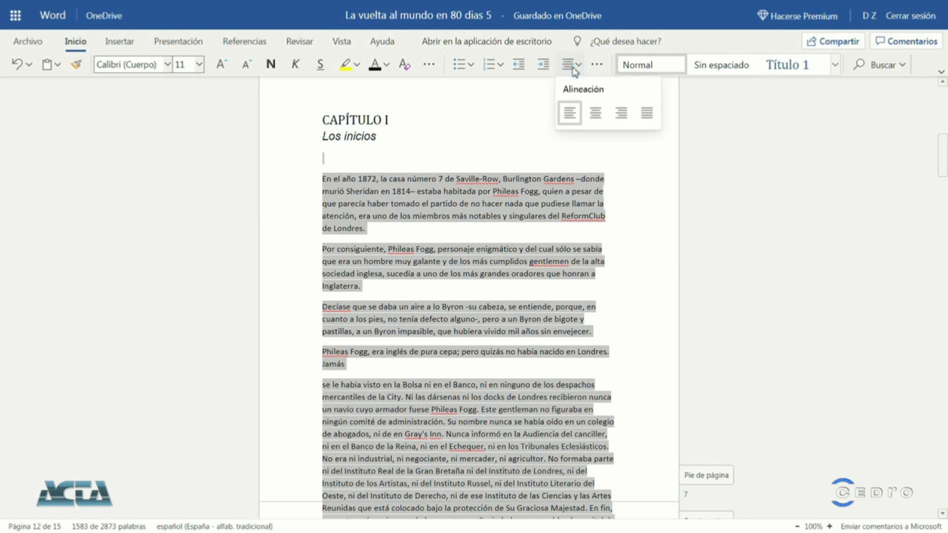
click(656, 118)
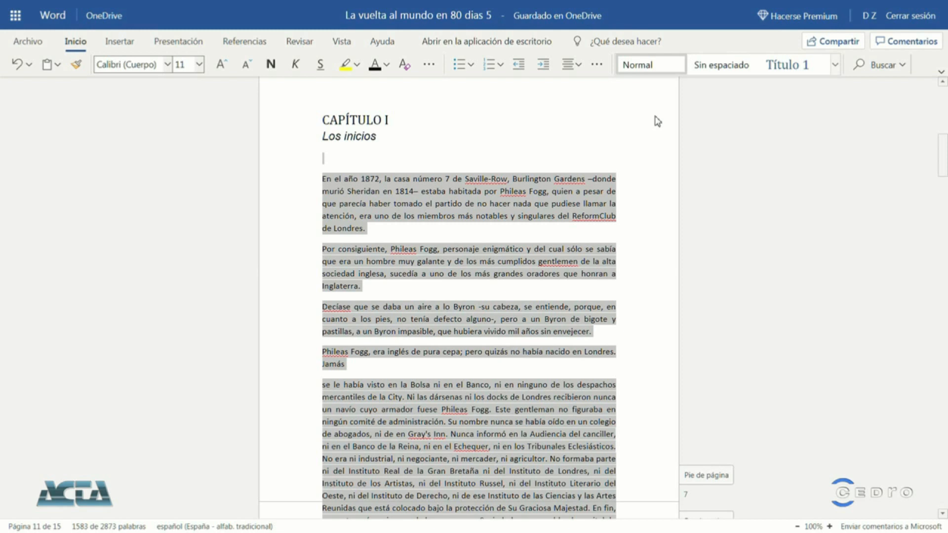
- Set the selected chapter text's paragraph spacing to 5 pt after and its line spacing to single (Sencillo)
click(177, 42)
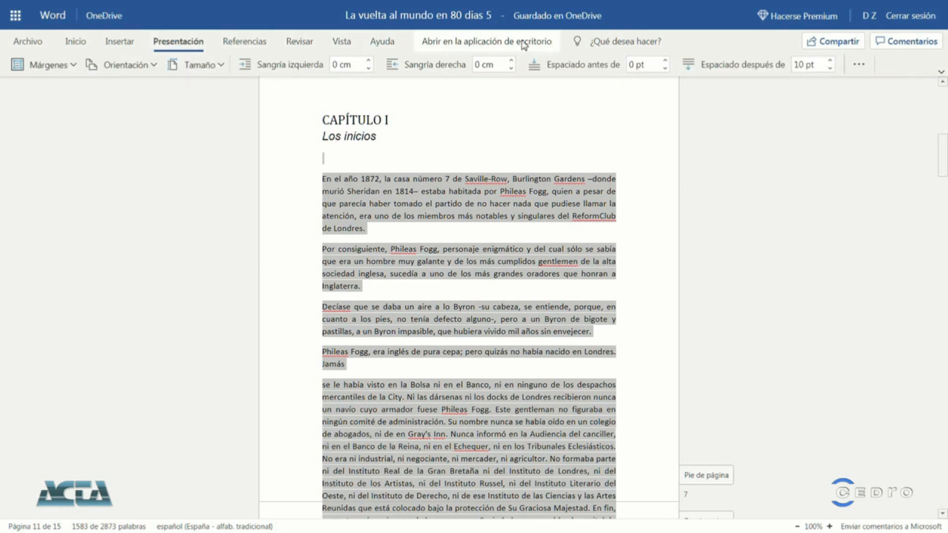
click(863, 65)
click(860, 113)
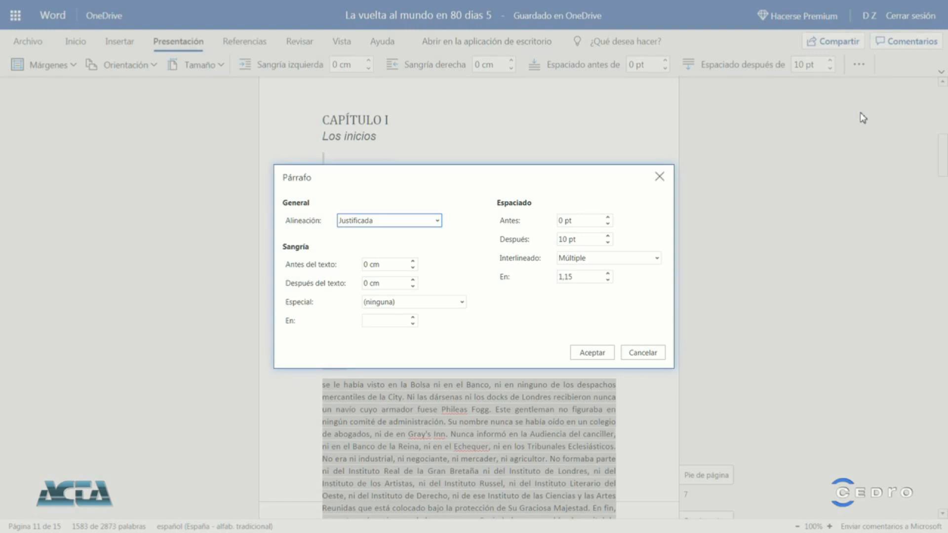
click(608, 242)
click(609, 243)
click(609, 242)
click(609, 243)
click(609, 242)
click(608, 281)
click(594, 354)
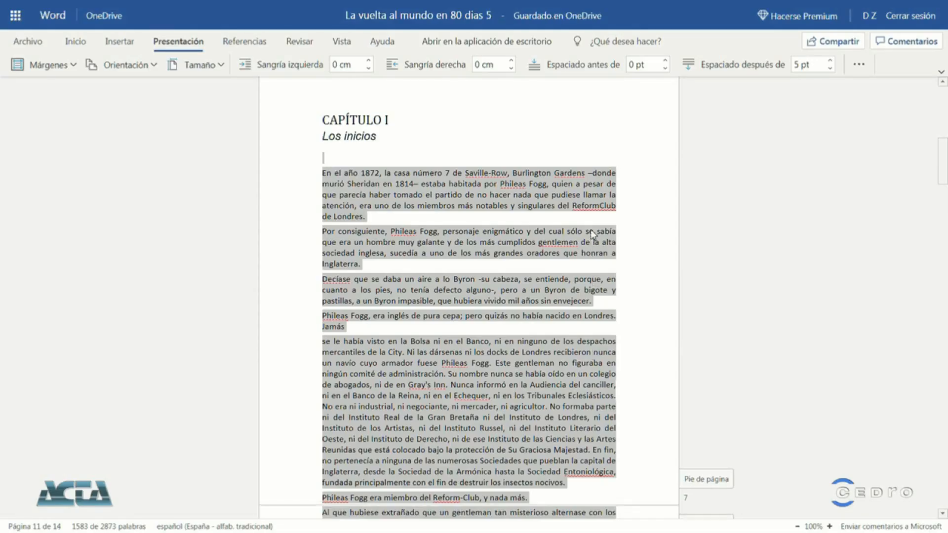
- Join the broken paragraph by removing the line break between "Jamás" and "se le había visto en la Bolsa"
click(598, 207)
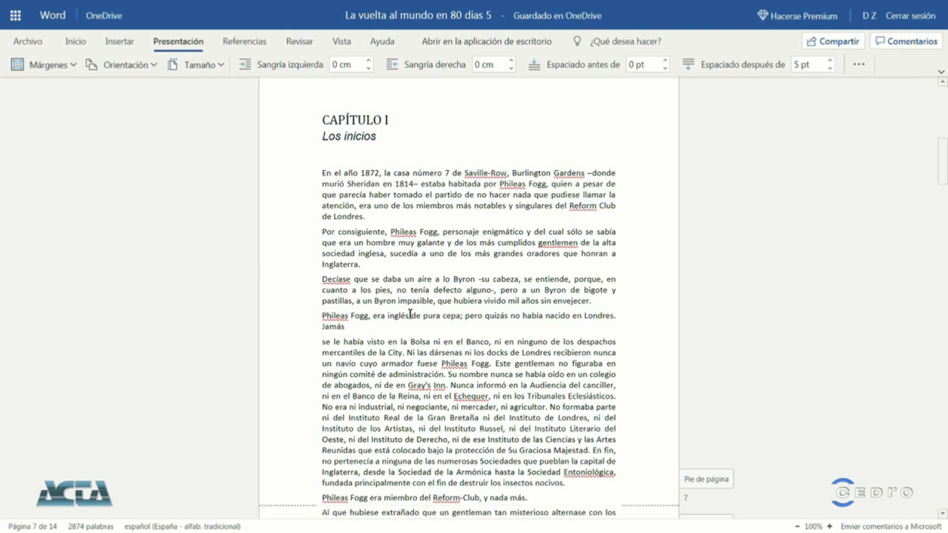
click(401, 326)
key(Delete)
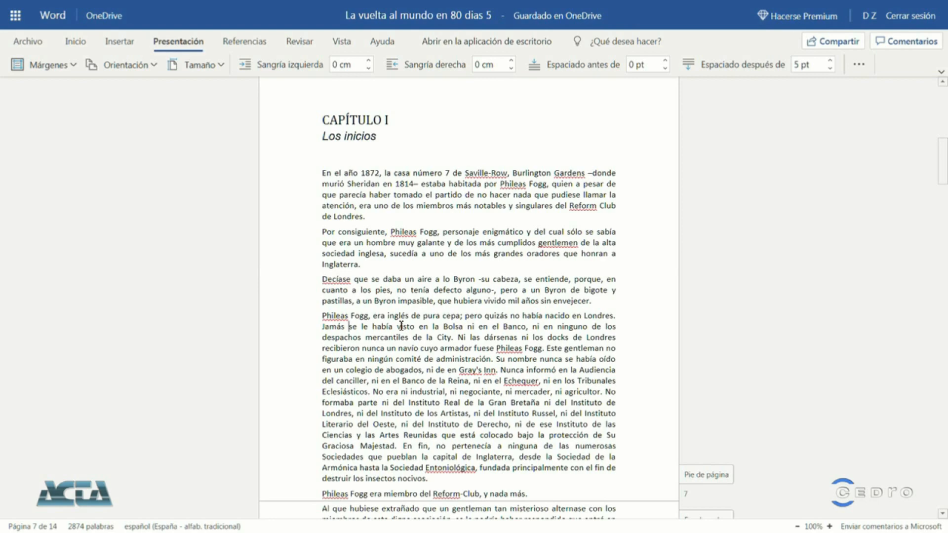
- Download a copy of the document to the computer
click(29, 42)
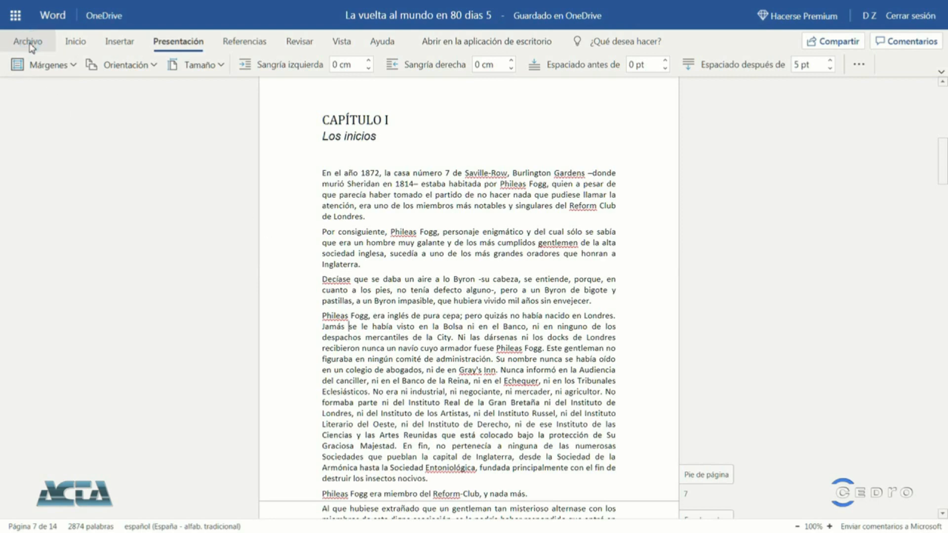
click(46, 154)
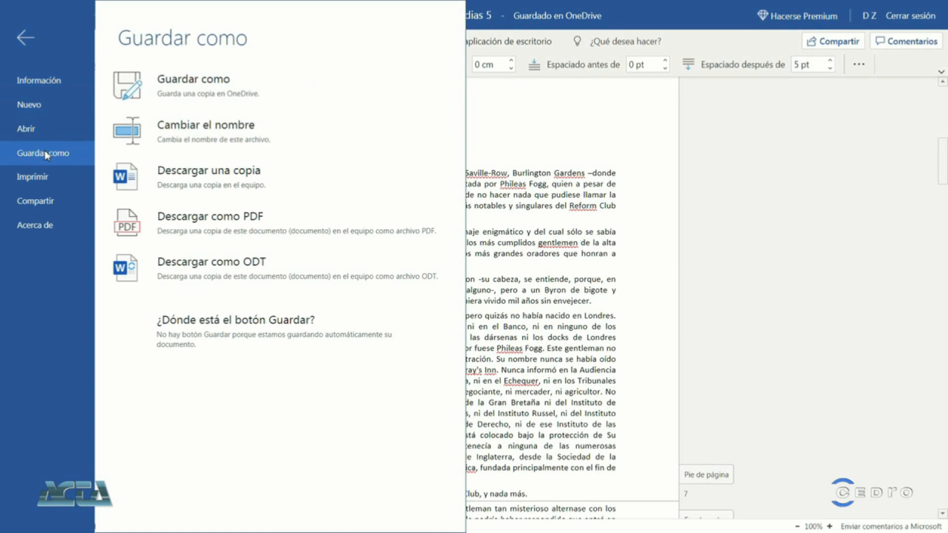
click(193, 183)
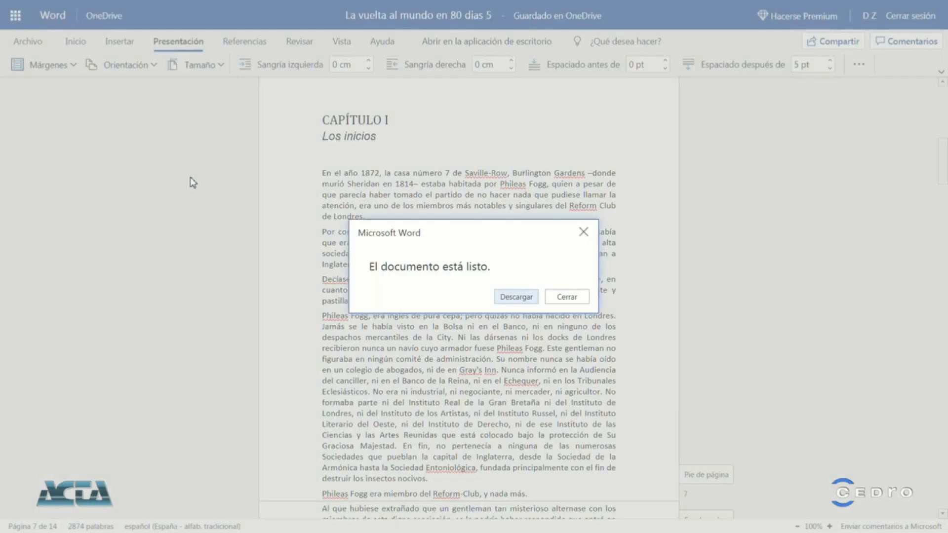
click(517, 299)
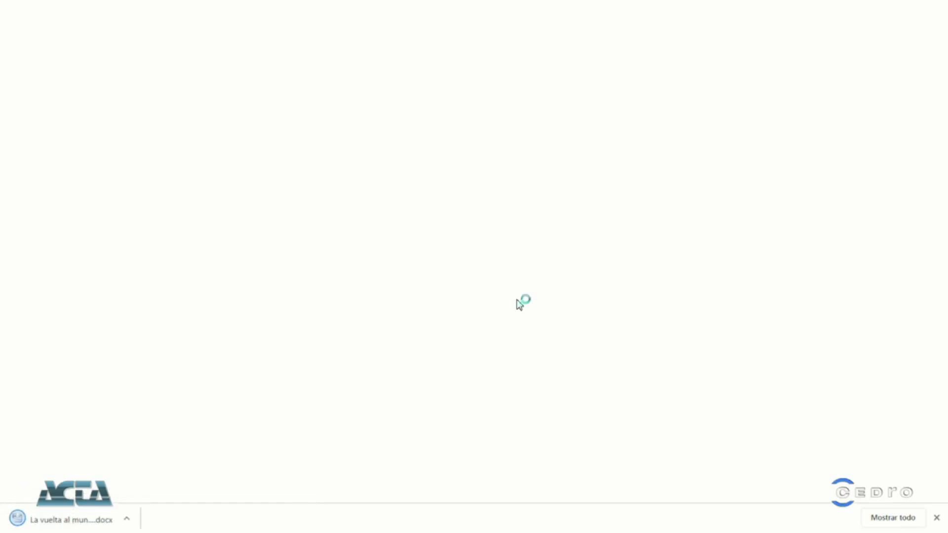
click(893, 517)
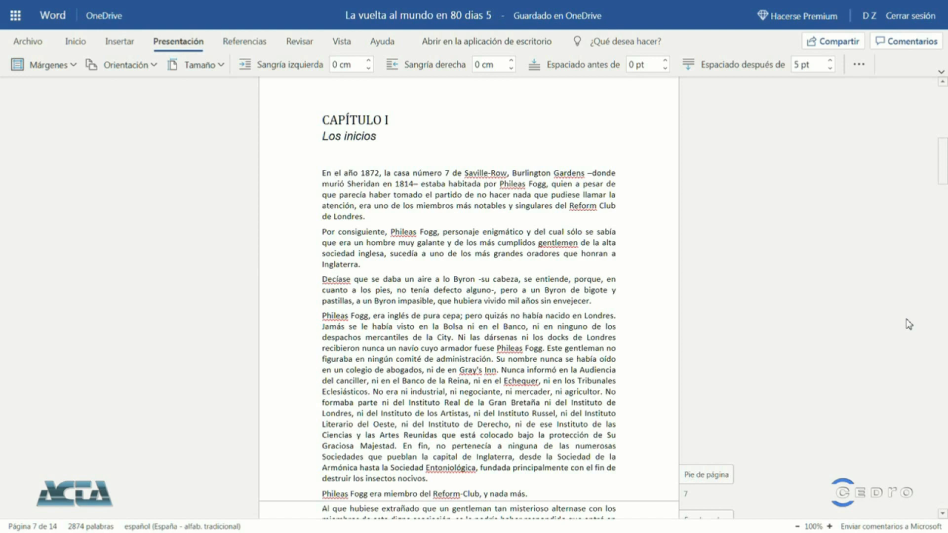
- Select the first chapter paragraph, starting "En el año 1872", and indent it 1 cm before the text
click(321, 174)
key(shift+Down)
key(shift+Down)
key(shift+Down)
key(shift+Down)
key(shift+Down)
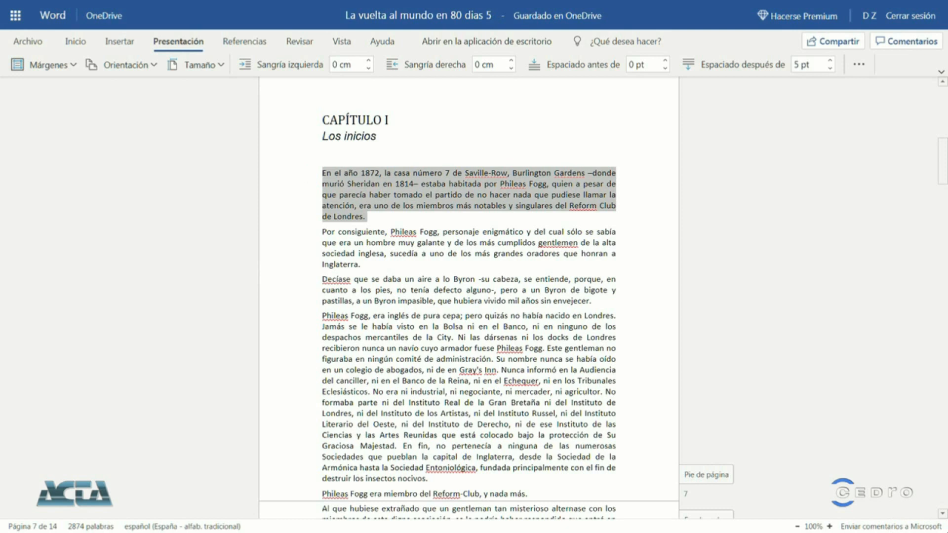
click(862, 65)
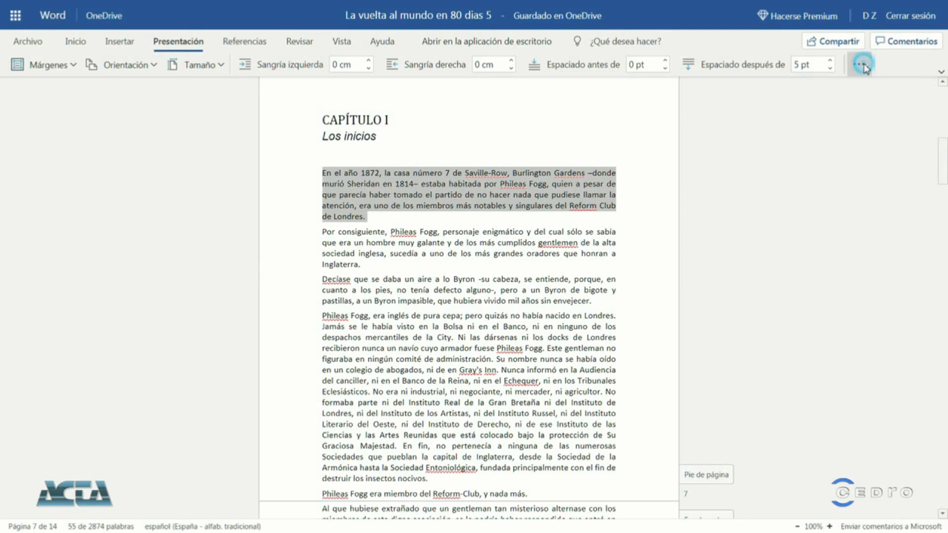
click(864, 109)
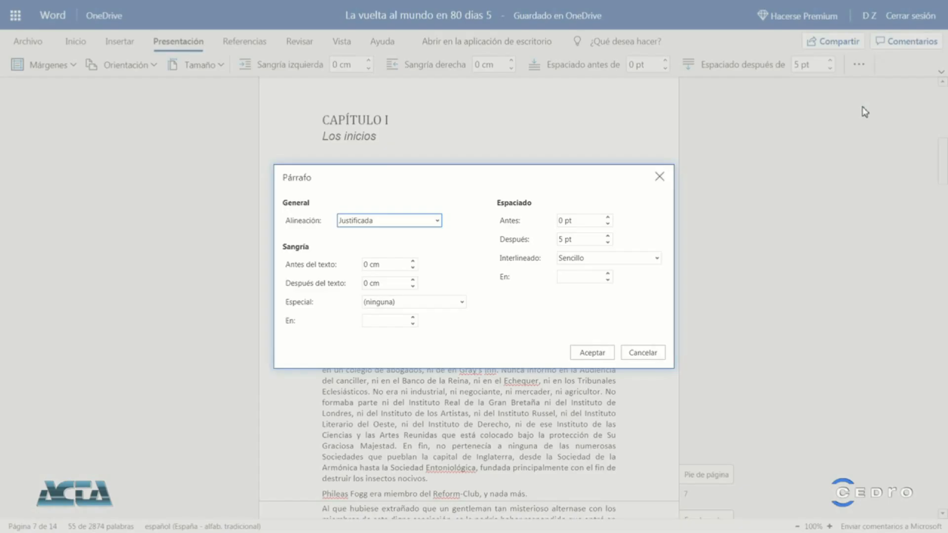
click(414, 261)
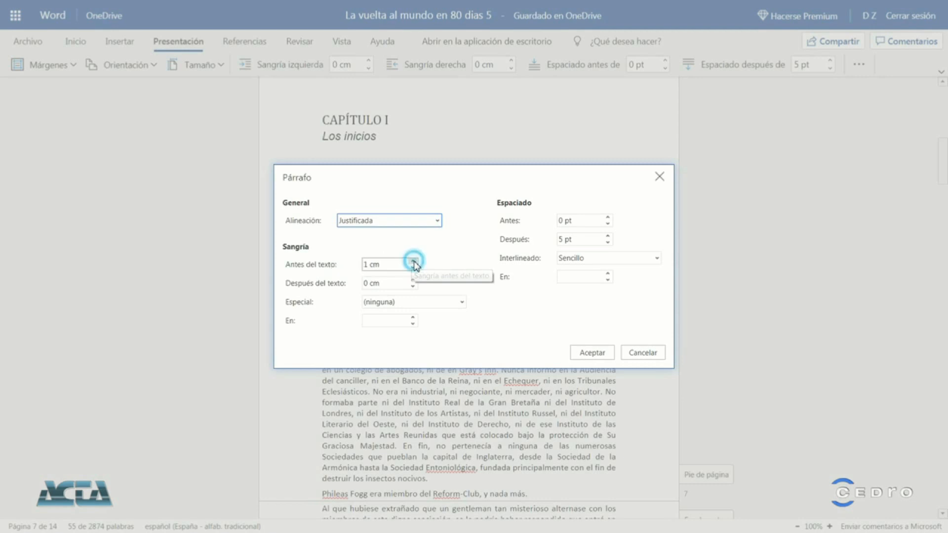
click(592, 353)
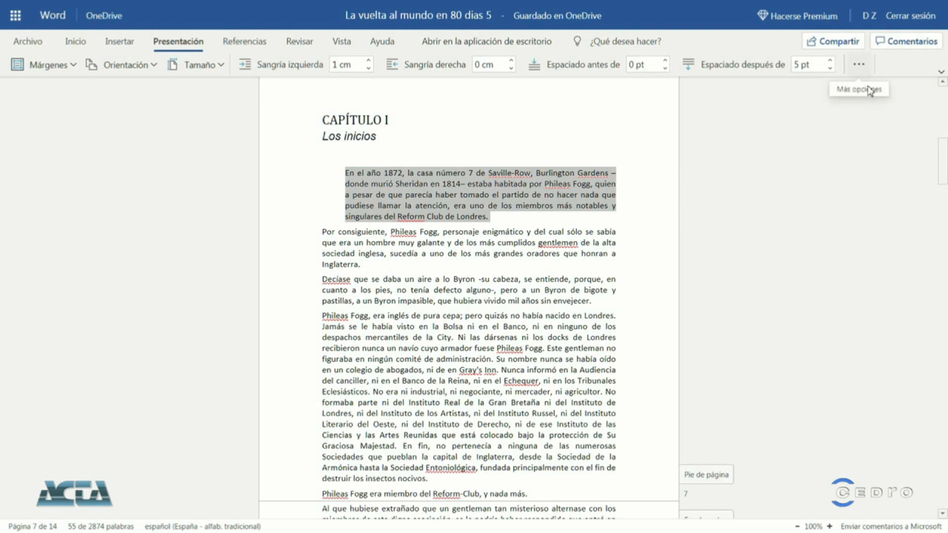
- Try a 1 cm first-line indent (Primera línea) with 0 cm before the text on the first paragraph, and undo the indentation
click(857, 66)
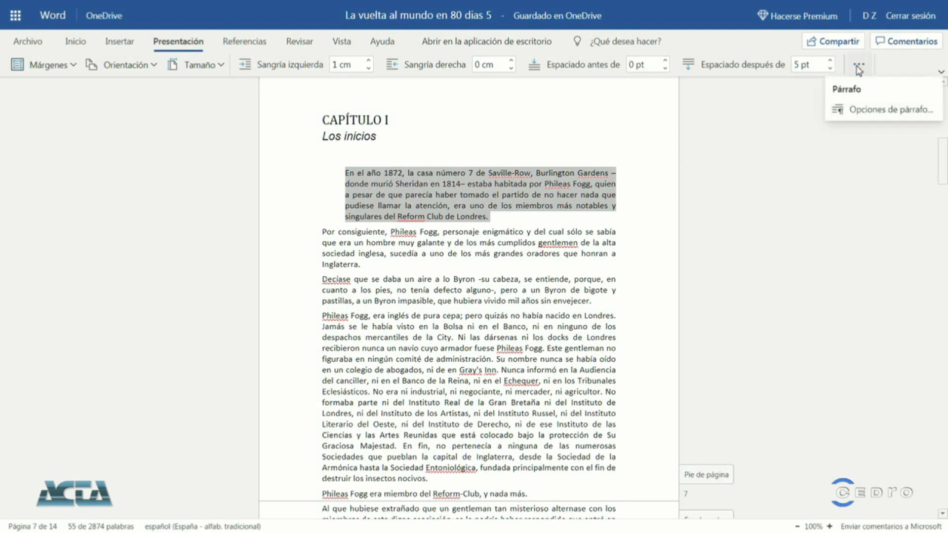
click(854, 109)
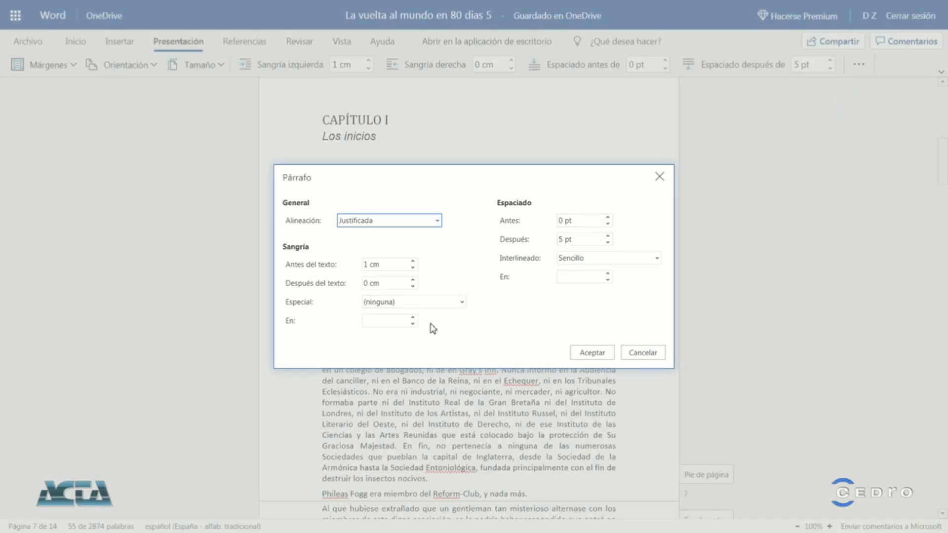
click(413, 268)
click(424, 302)
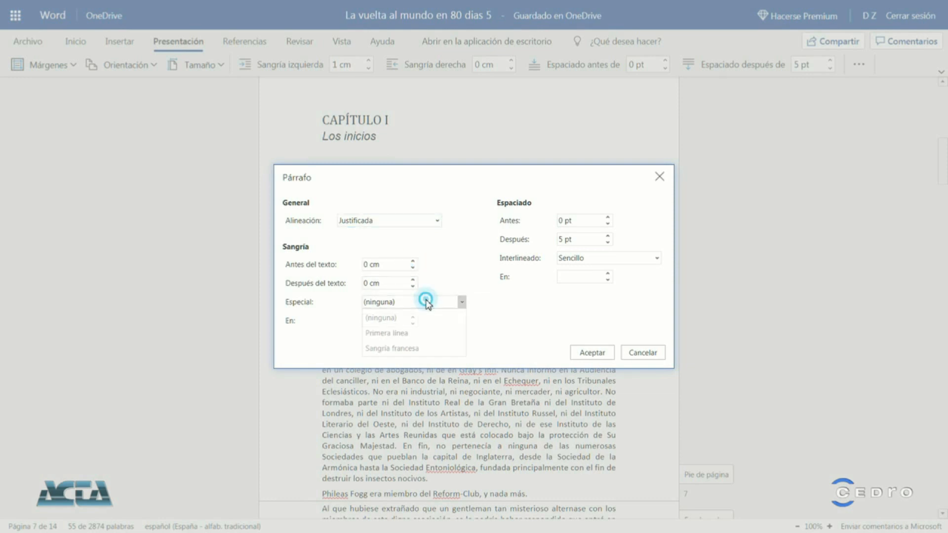
click(407, 334)
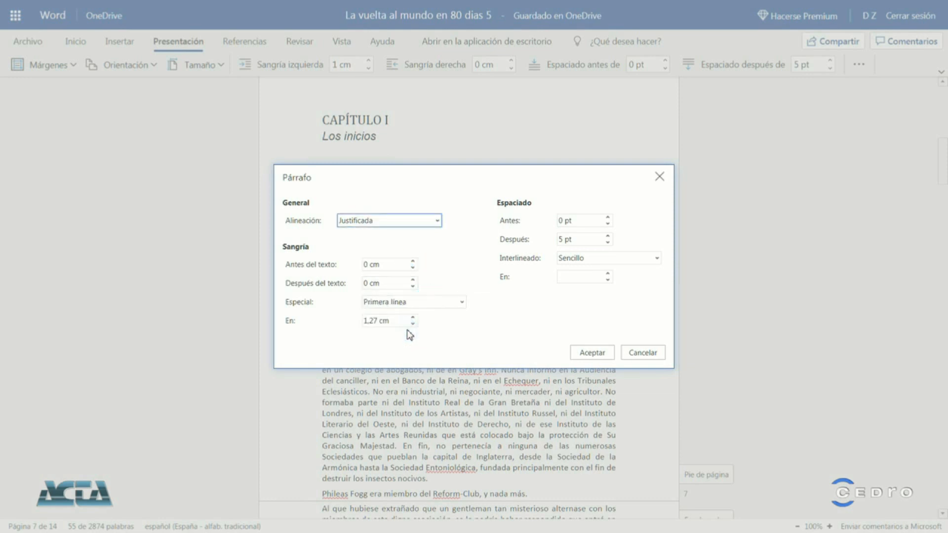
click(412, 324)
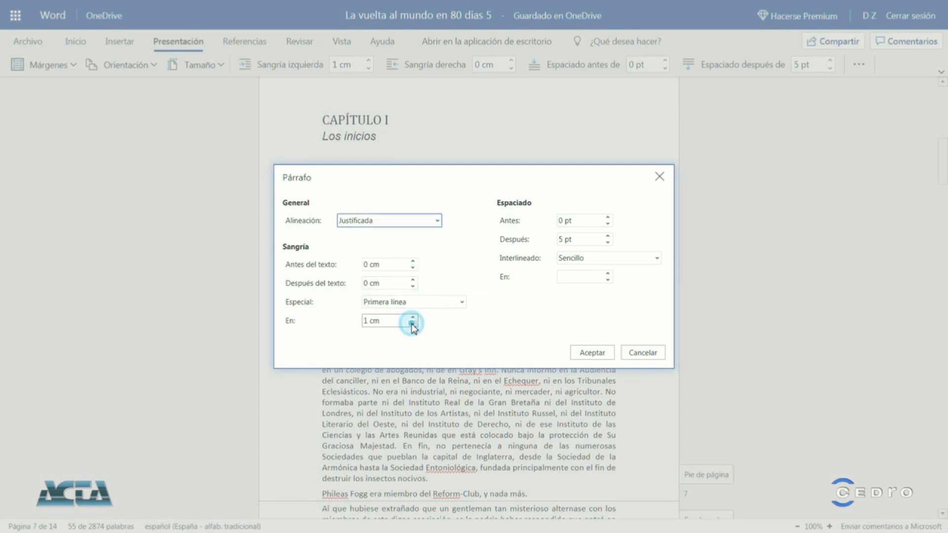
click(591, 352)
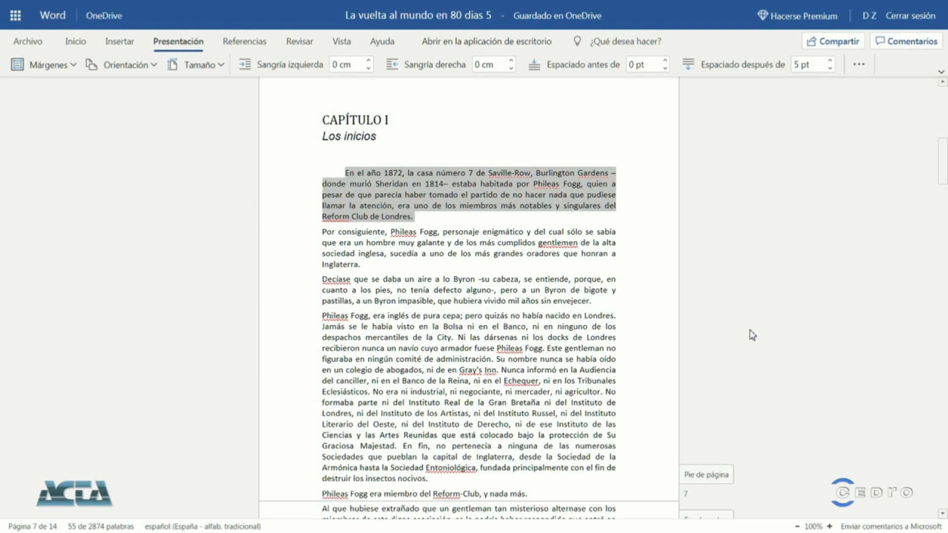
key(ctrl+z)
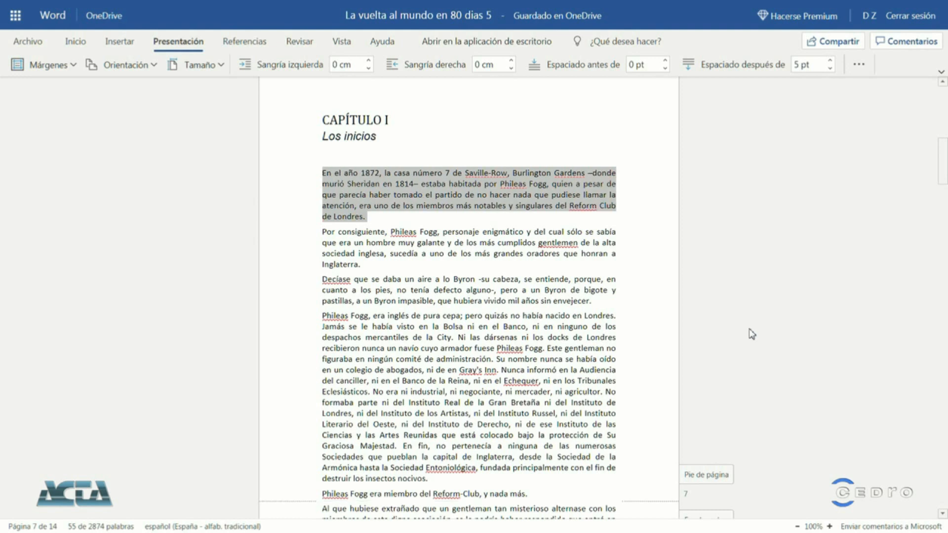
click(410, 222)
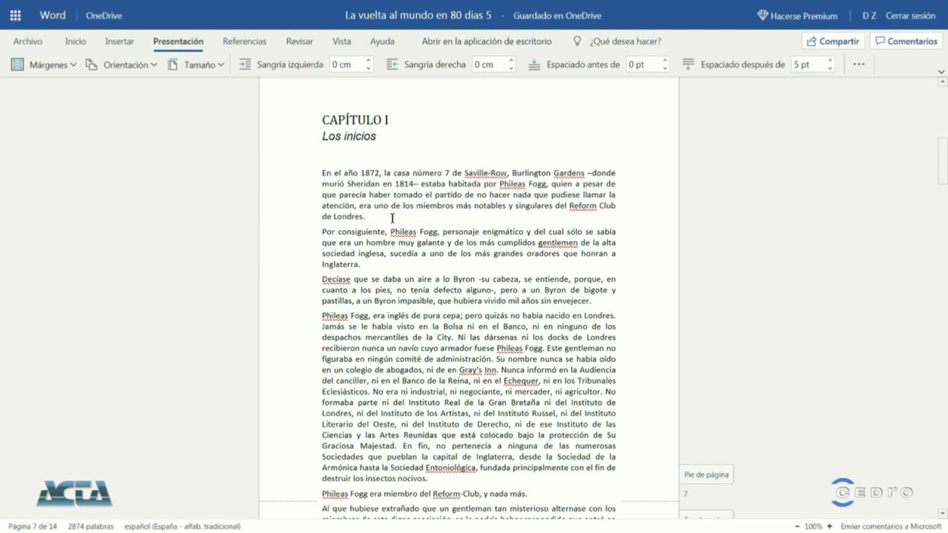
- Format the first three paragraphs of the chapter in Cambria (Títulos) at font size 10,5
mouse_move(297, 174)
mouse_down()
mouse_move(457, 200)
mouse_move(403, 259)
mouse_move(418, 288)
mouse_move(613, 306)
mouse_up()
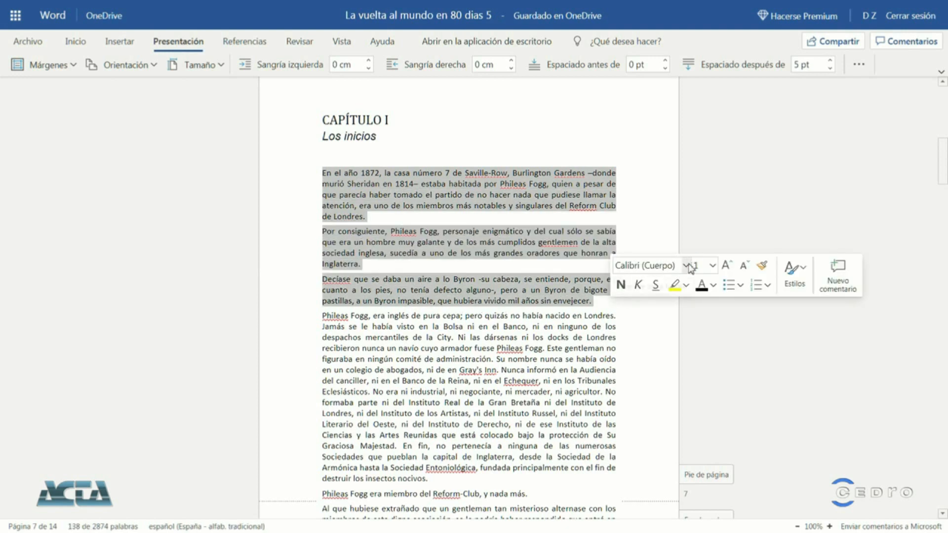
click(650, 265)
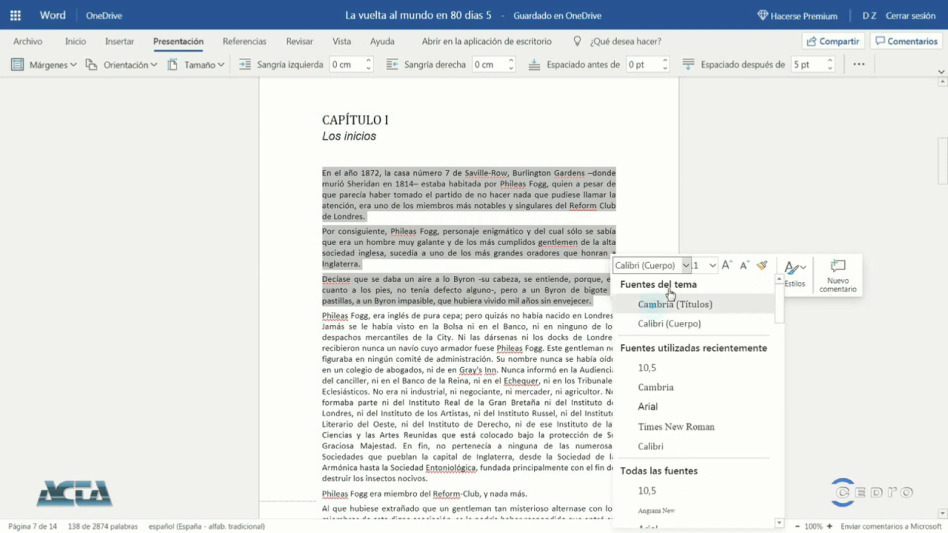
click(672, 303)
click(710, 267)
click(705, 267)
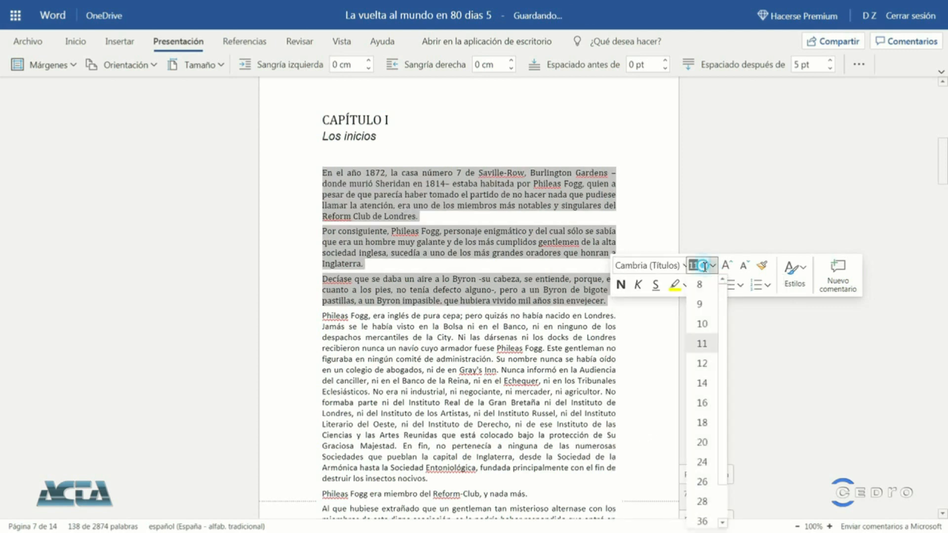
text(10,5)
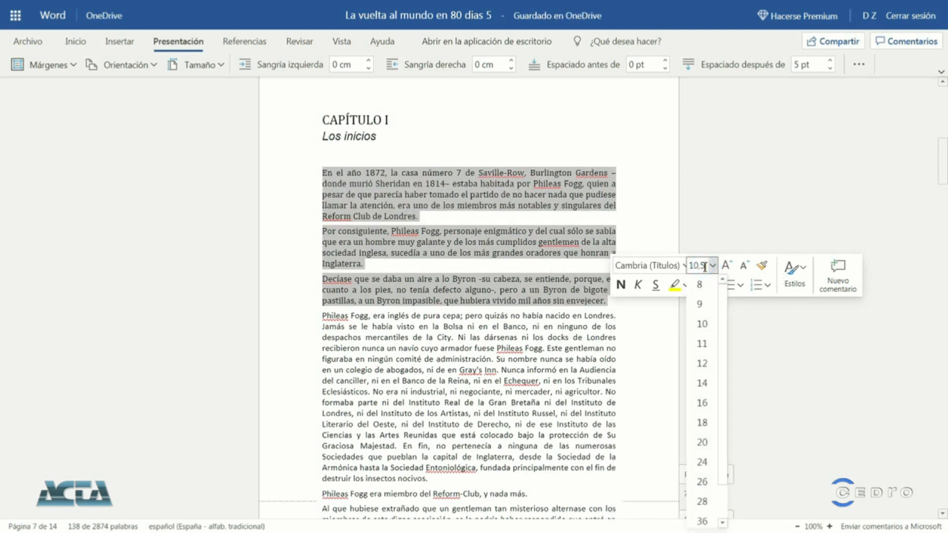
key(Return)
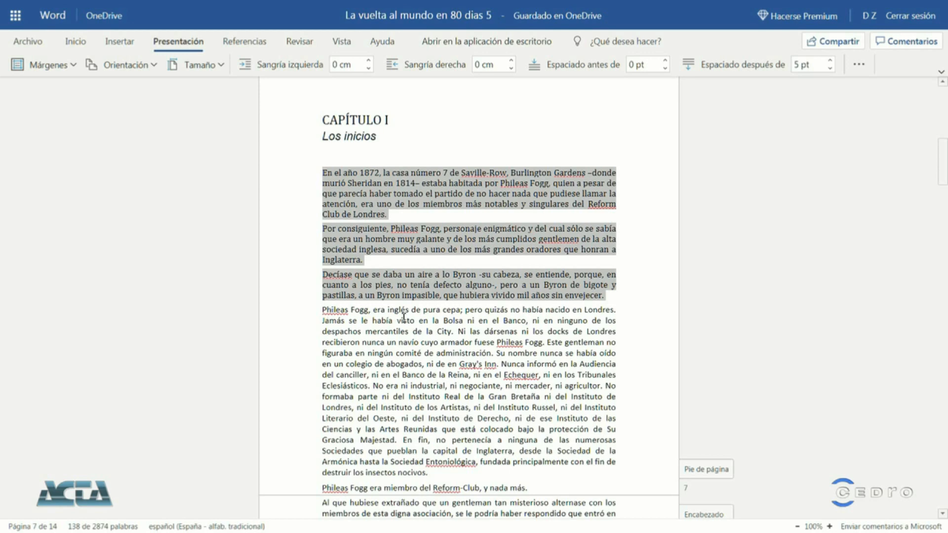
- Start a new paragraph at "Ni las dársenas" and format the short paragraph before it in Arial at font size 10
click(459, 332)
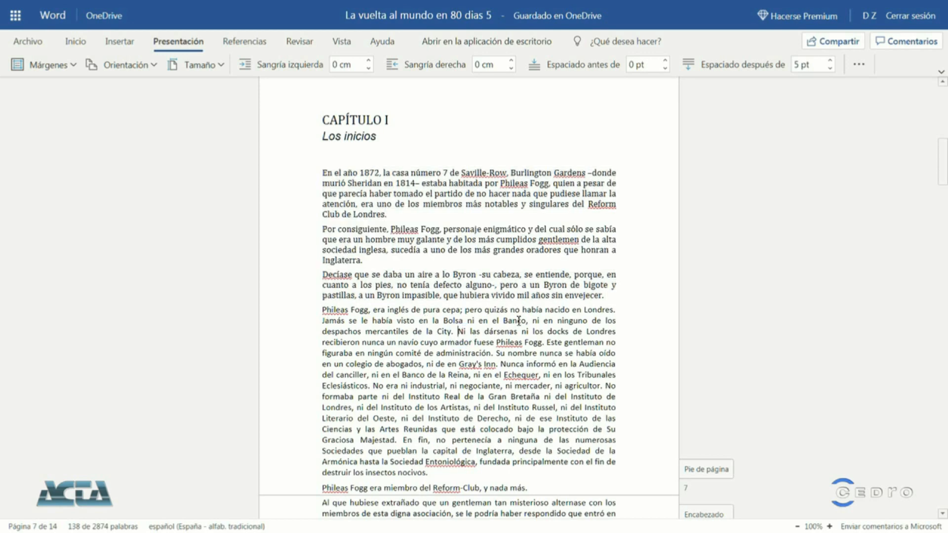
key(Return)
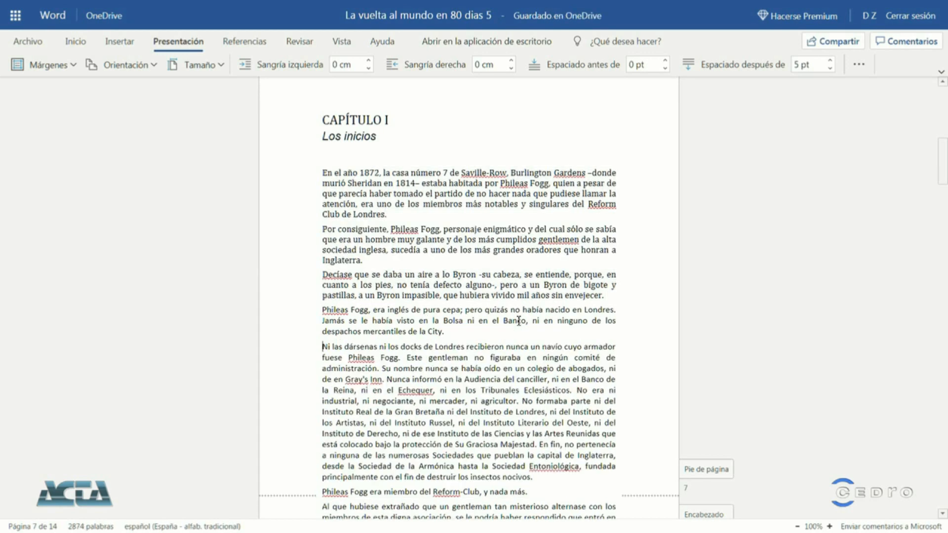
drag(320, 309, 457, 331)
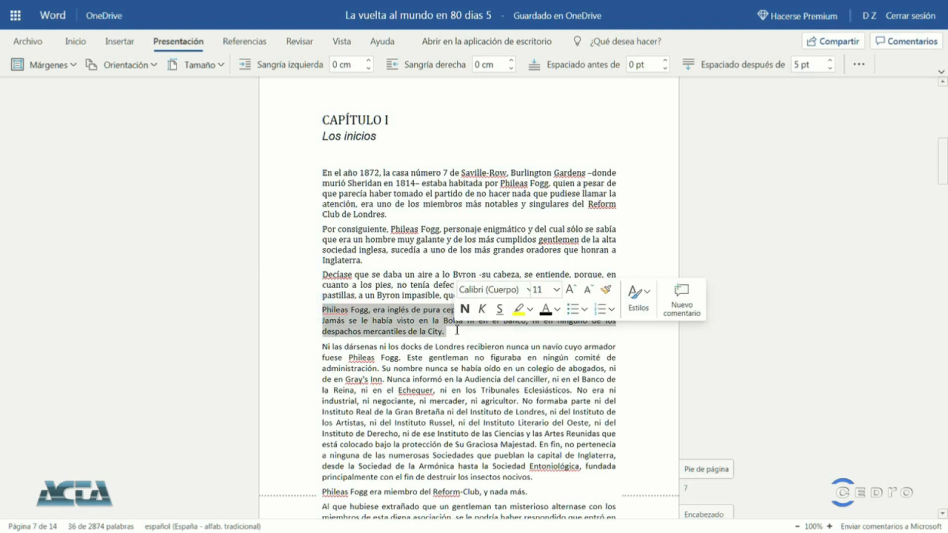
click(531, 291)
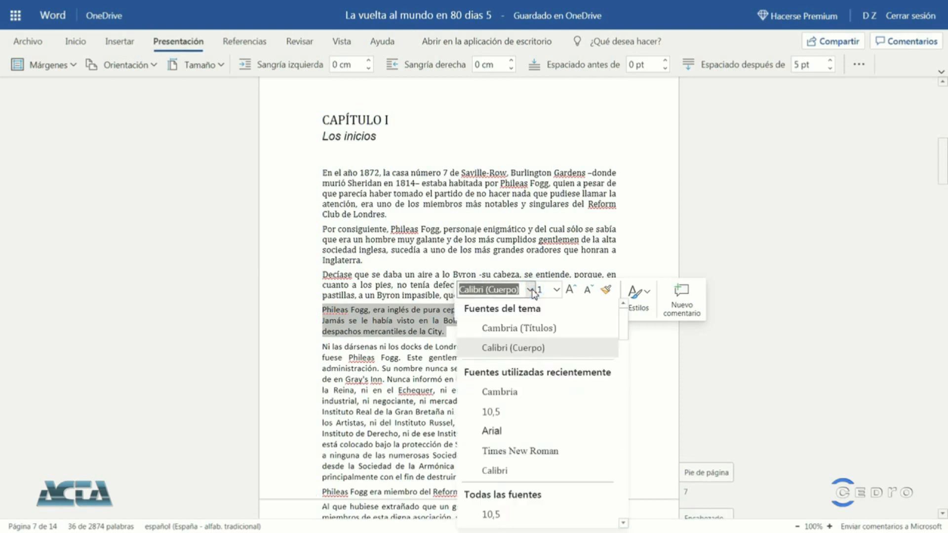
click(499, 433)
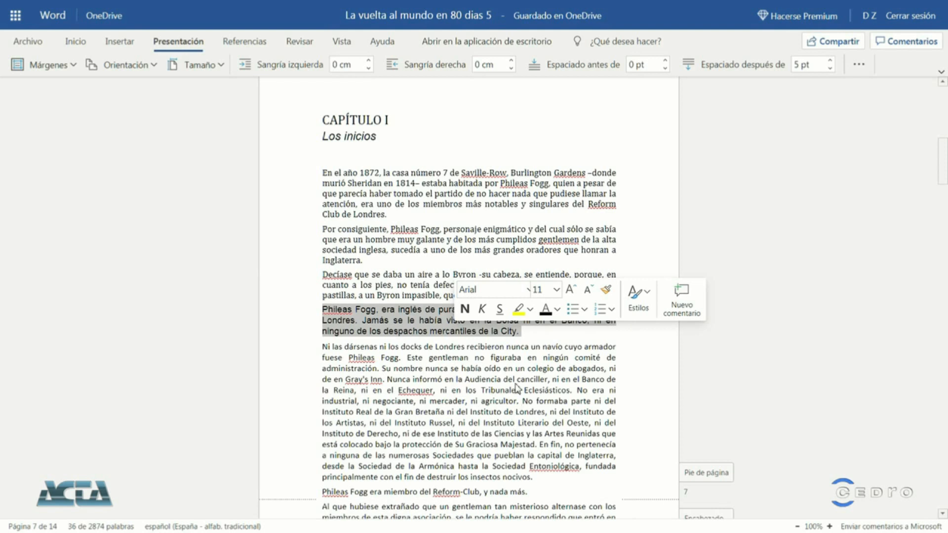
click(558, 291)
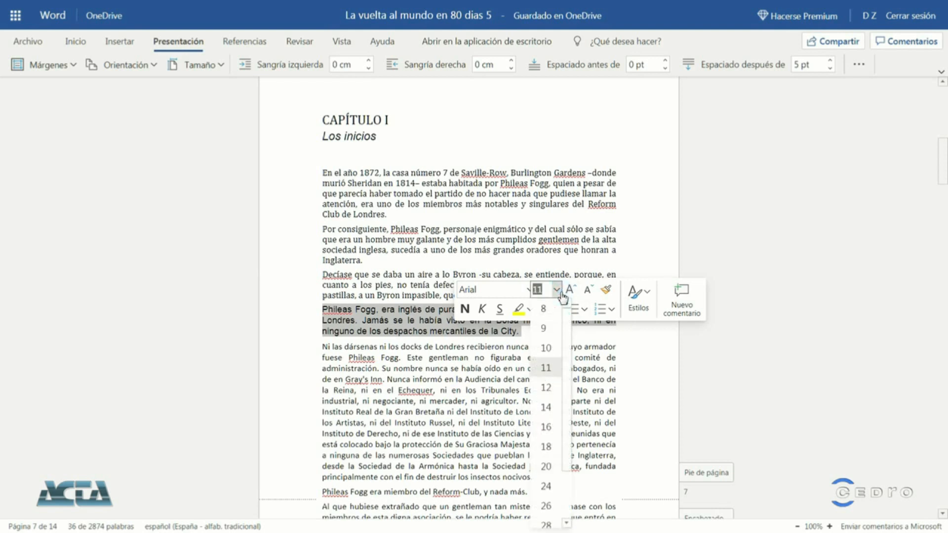
click(546, 343)
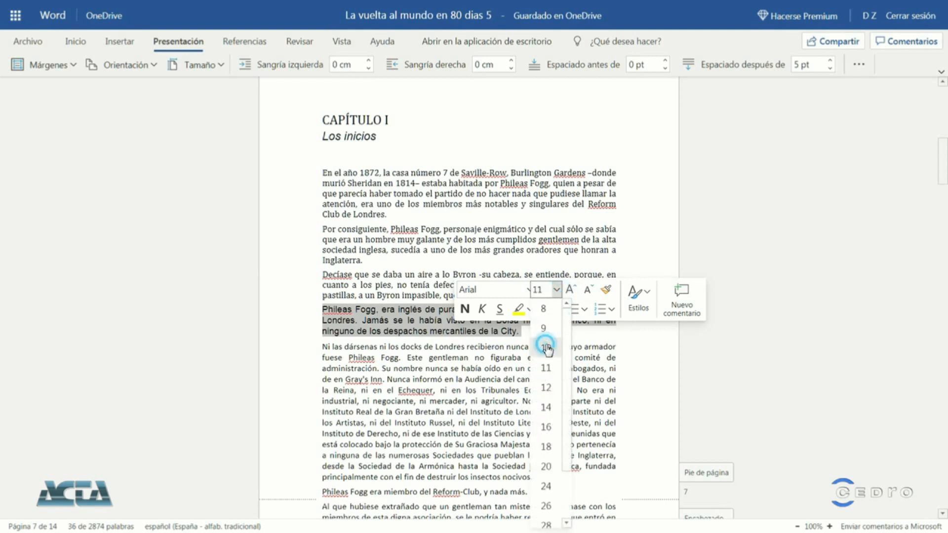
- Make the selected short paragraph starting "Phileas Fogg, era inglés" italic and colour its text standard blue
click(483, 310)
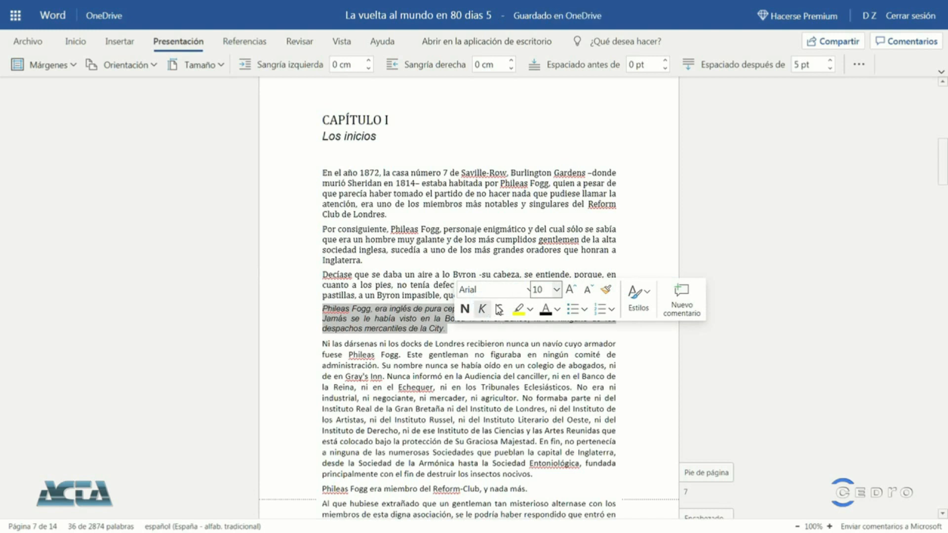
click(557, 310)
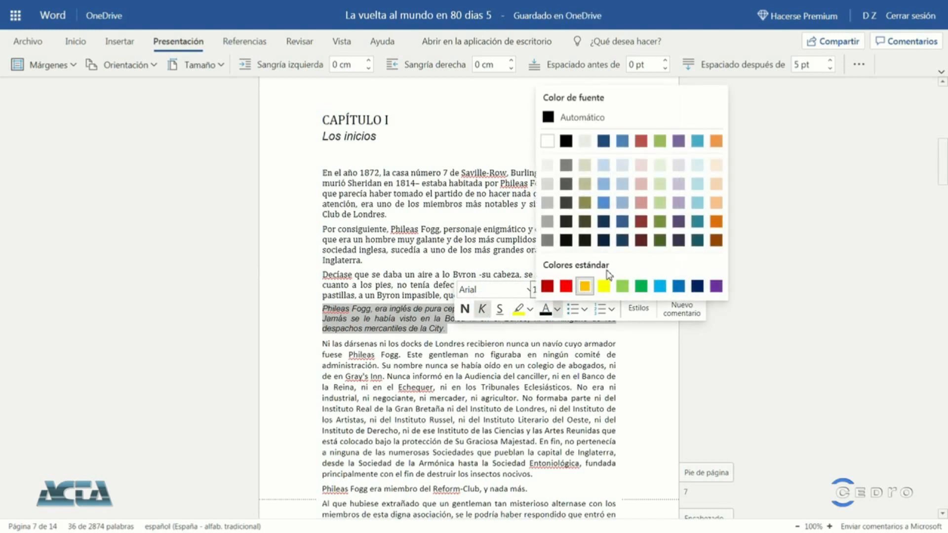
click(678, 287)
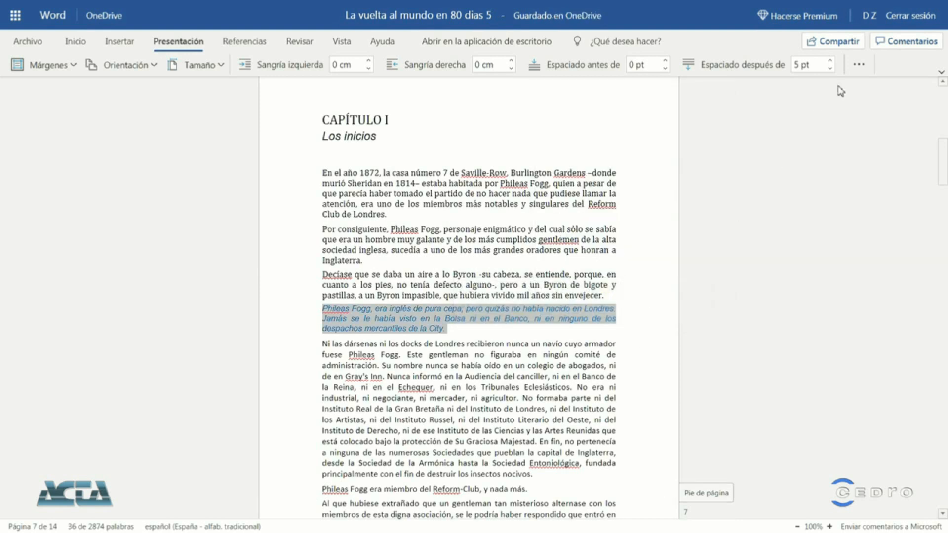
- Indent the blue italic paragraph 1 cm before the text and 1 cm after the text
click(858, 68)
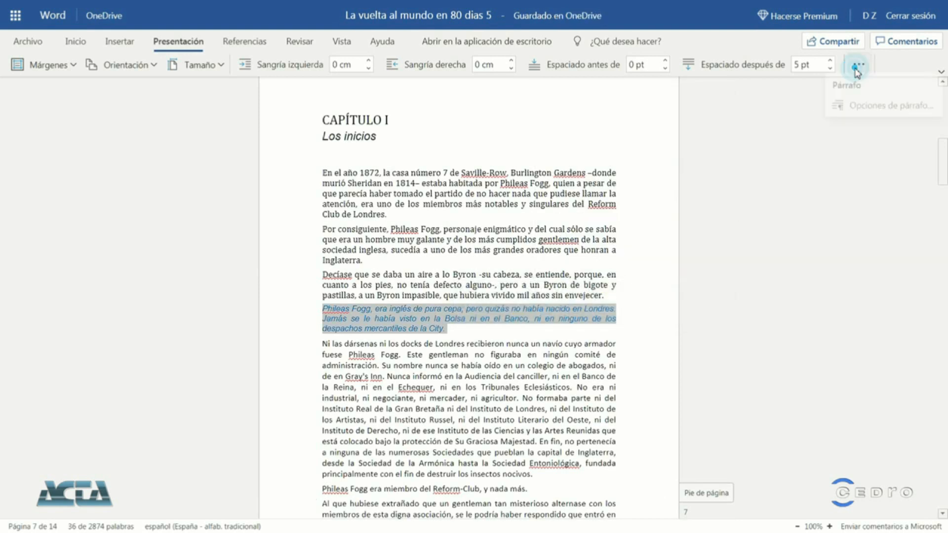
click(860, 110)
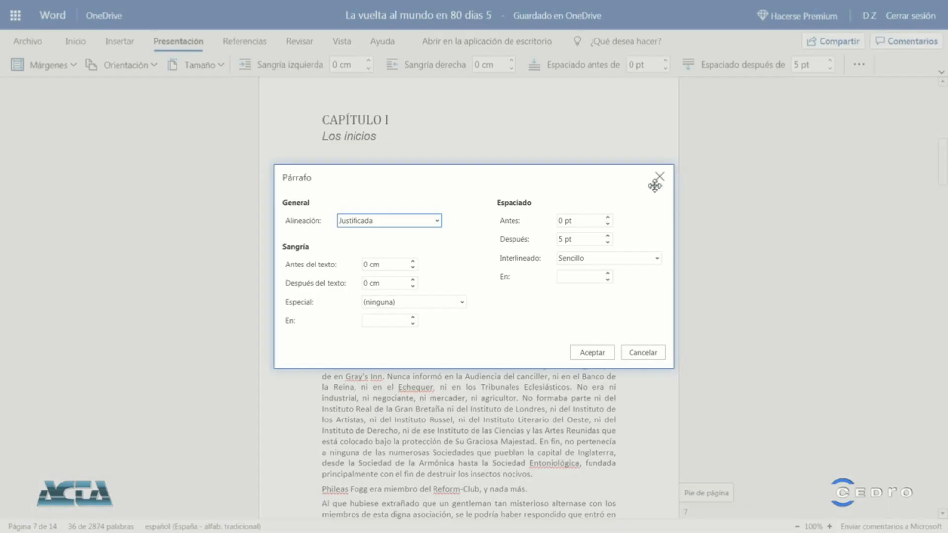
click(413, 262)
click(414, 280)
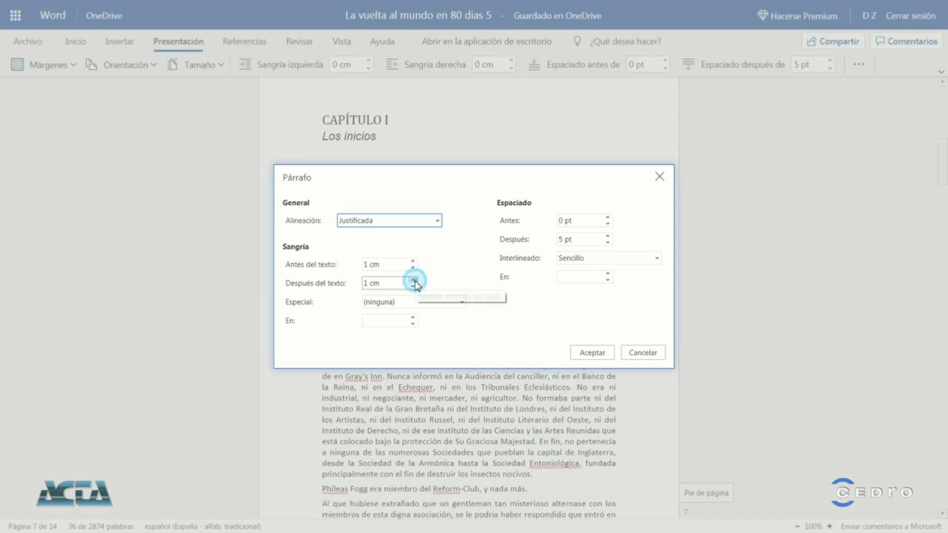
click(585, 352)
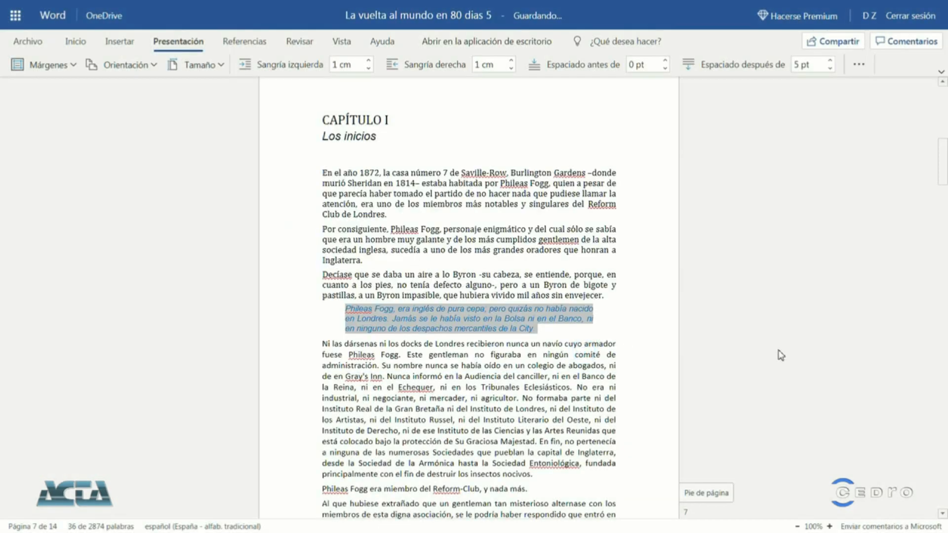
- Add a blank line above and below the indented blue paragraph
click(758, 332)
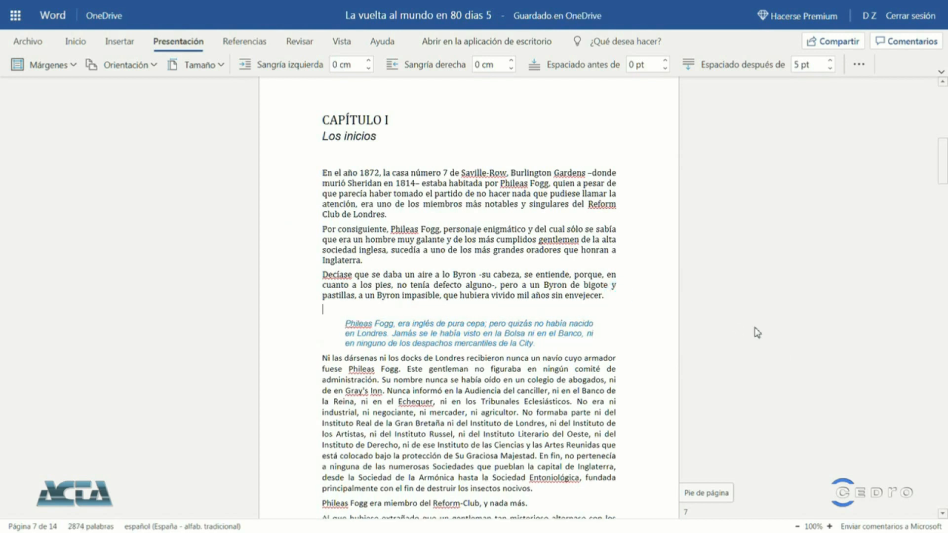
key(Down)
key(Return)
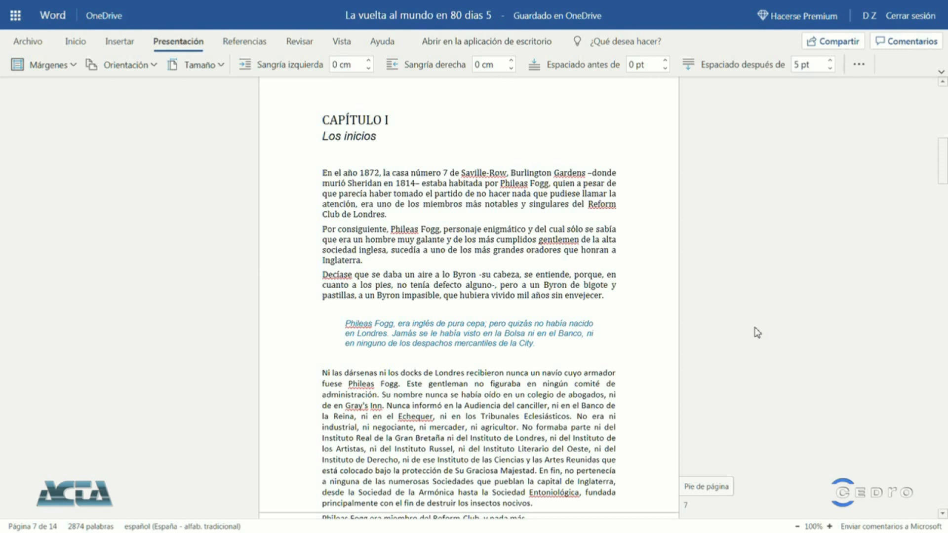
- Select a word in the "Ni las dársenas" paragraph and accept español (España - alfab. tradicional) as its proofing language
click(523, 380)
double_click(523, 381)
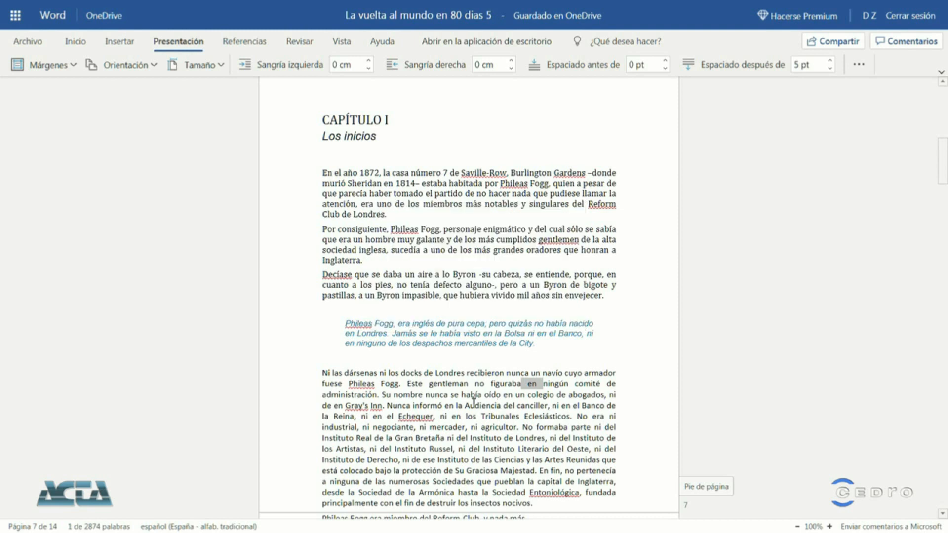
click(204, 527)
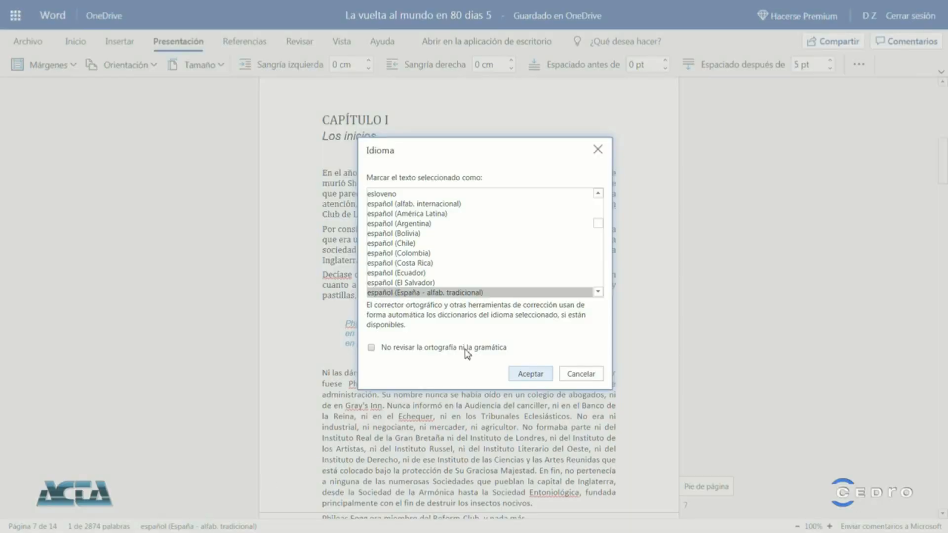
click(528, 371)
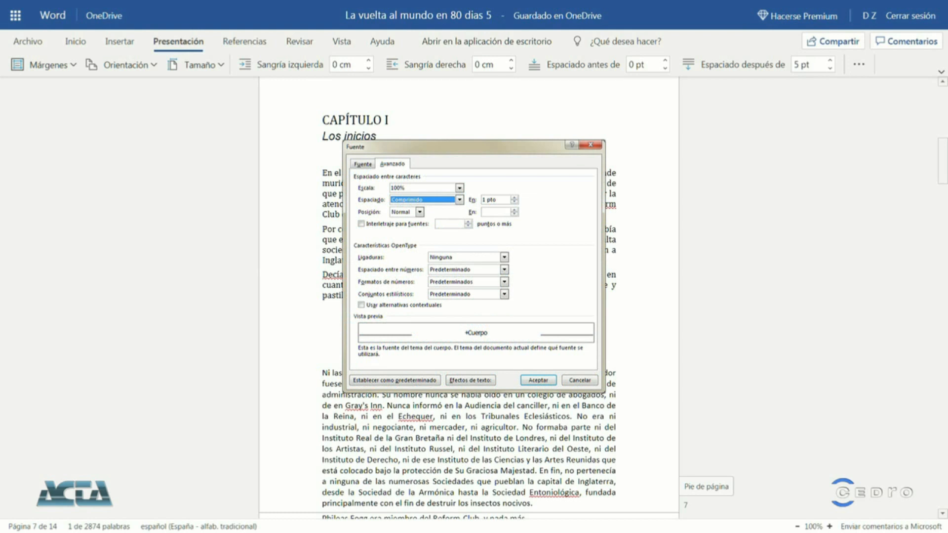
- Select the whole "Ni las dársenas" paragraph and slightly reduce its spacing after, keeping single line spacing
click(323, 357)
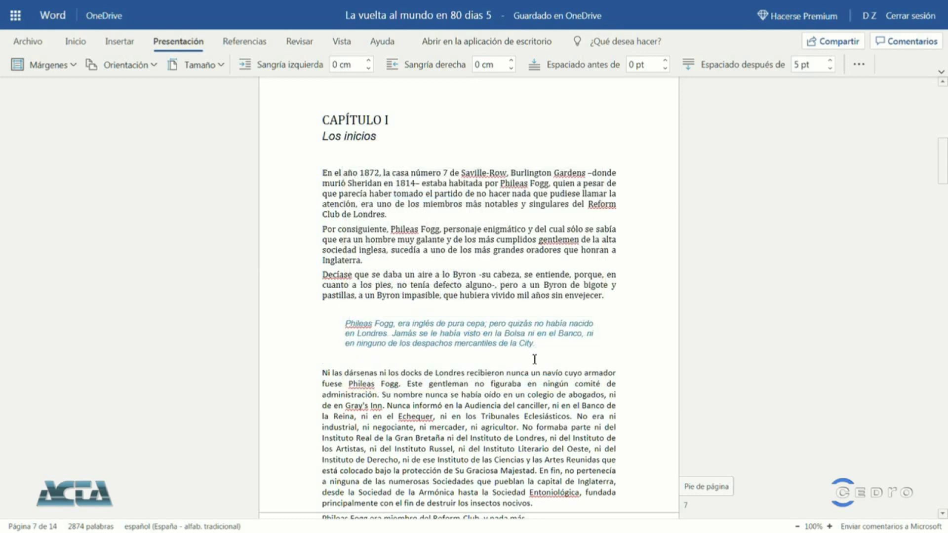
scroll(534, 359, down, 5)
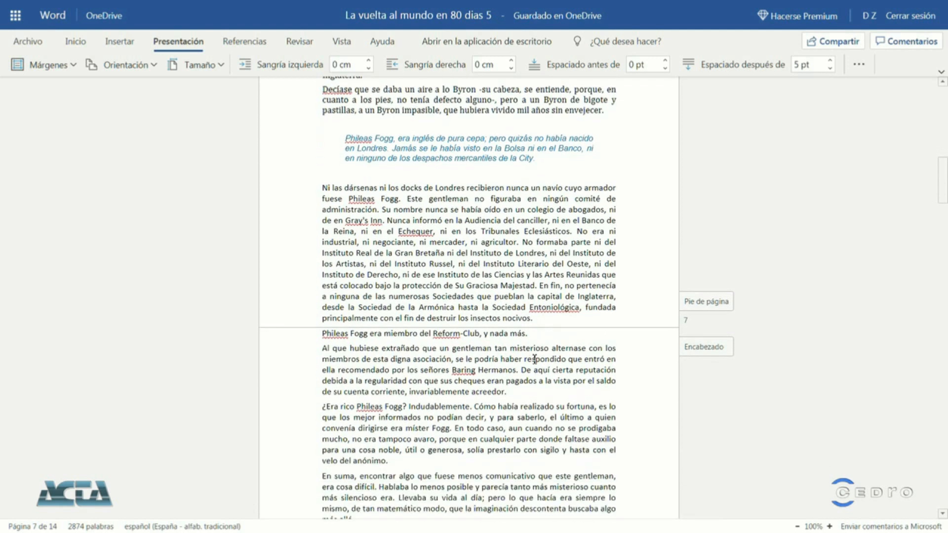
click(539, 332)
drag(543, 318, 326, 196)
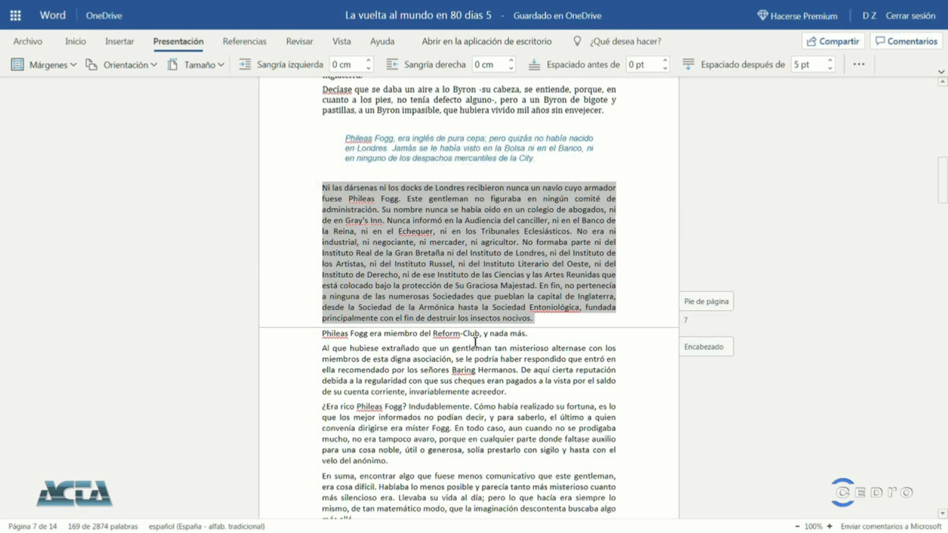
click(865, 68)
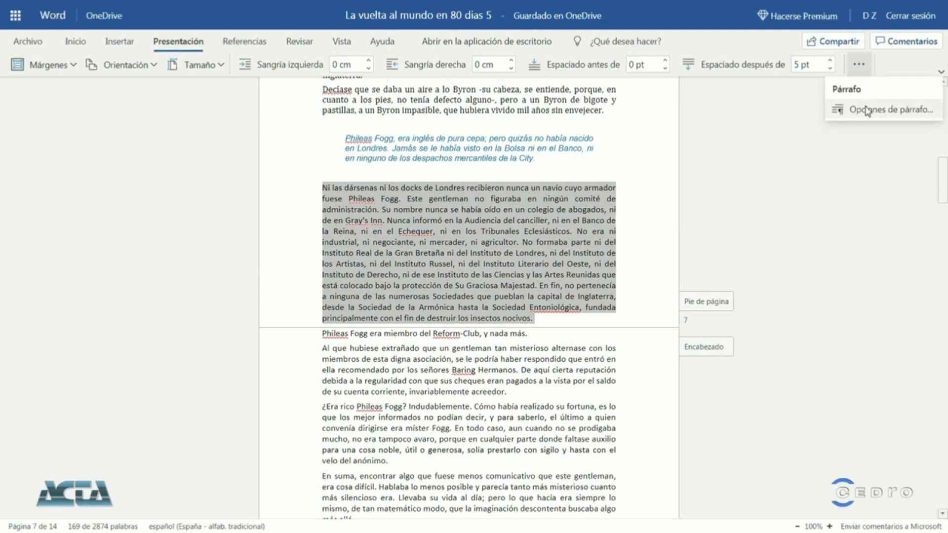
click(868, 110)
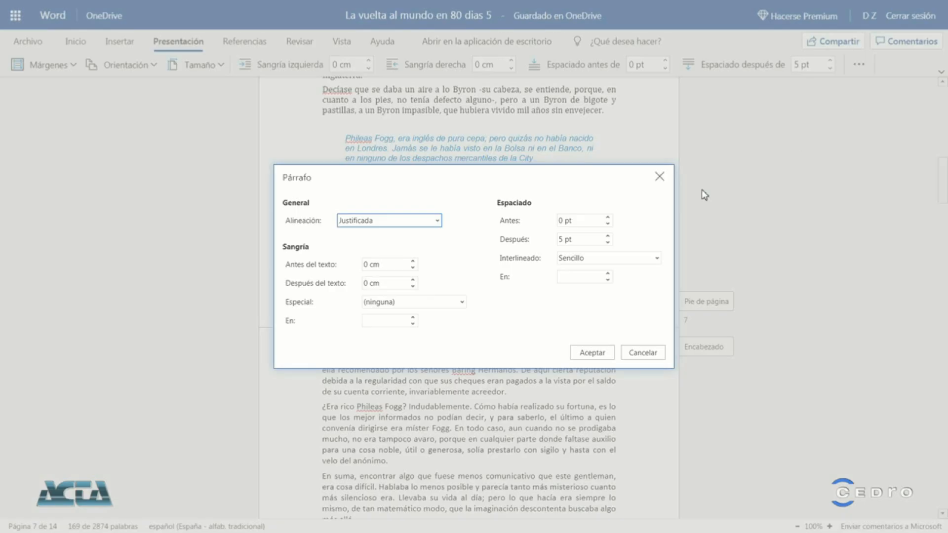
click(608, 243)
click(608, 243)
click(593, 353)
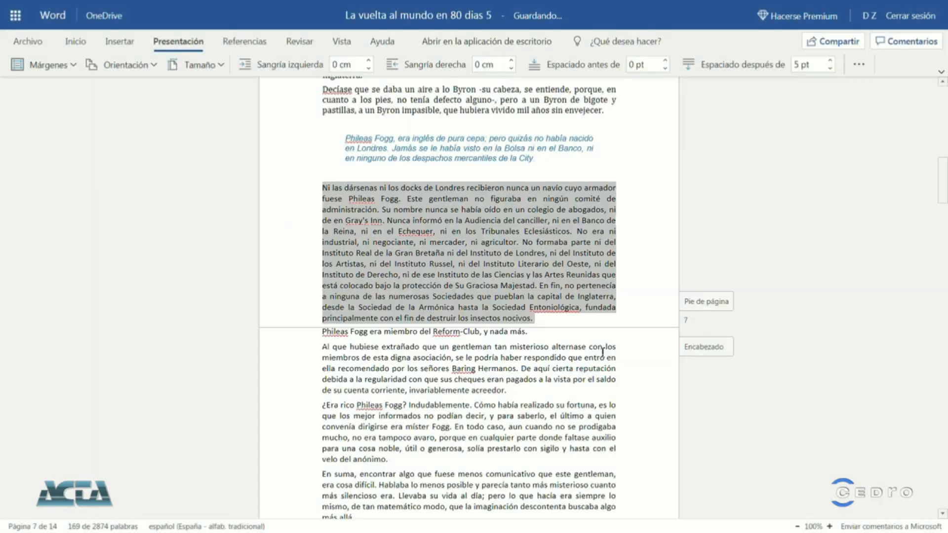
click(535, 324)
click(571, 357)
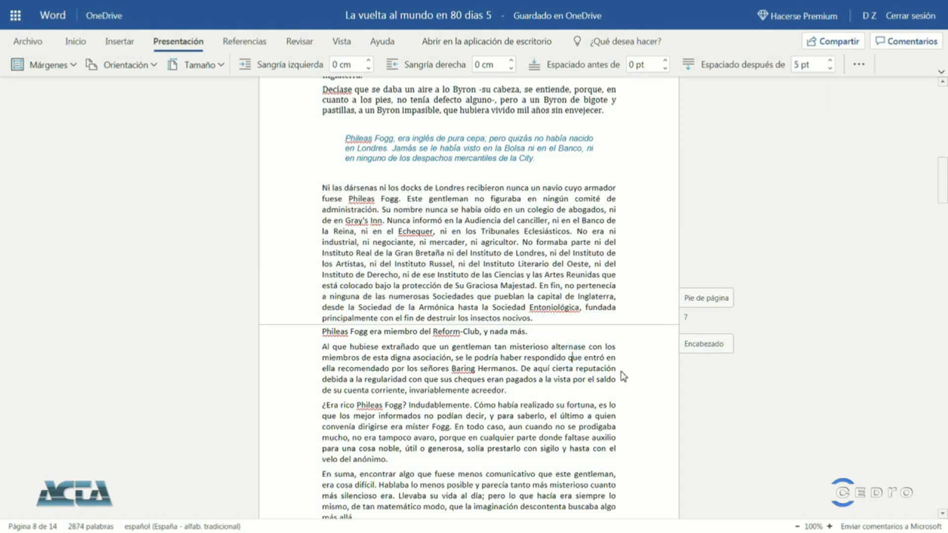
- Set the font size to 8 on the blank lines below and above the indented blue paragraph
scroll(568, 260, up, 2)
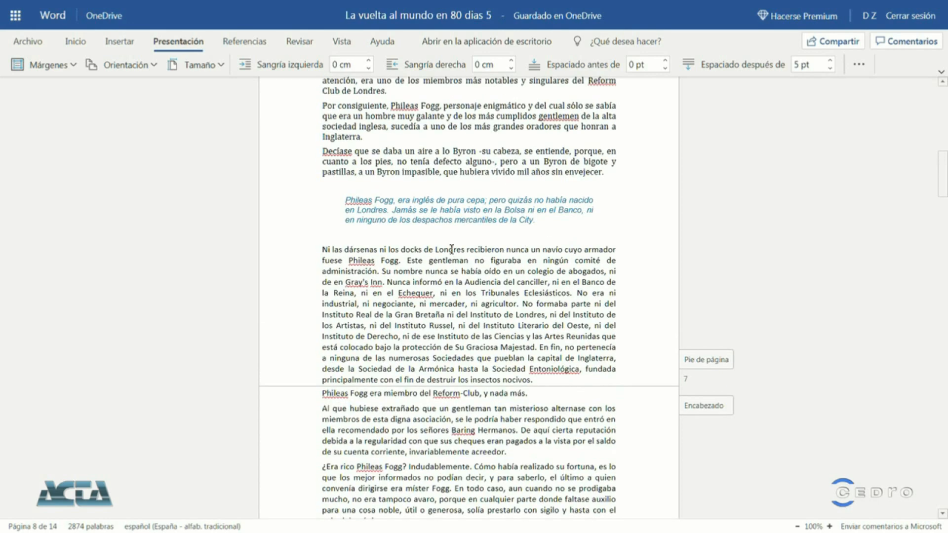
scroll(494, 256, down, 2)
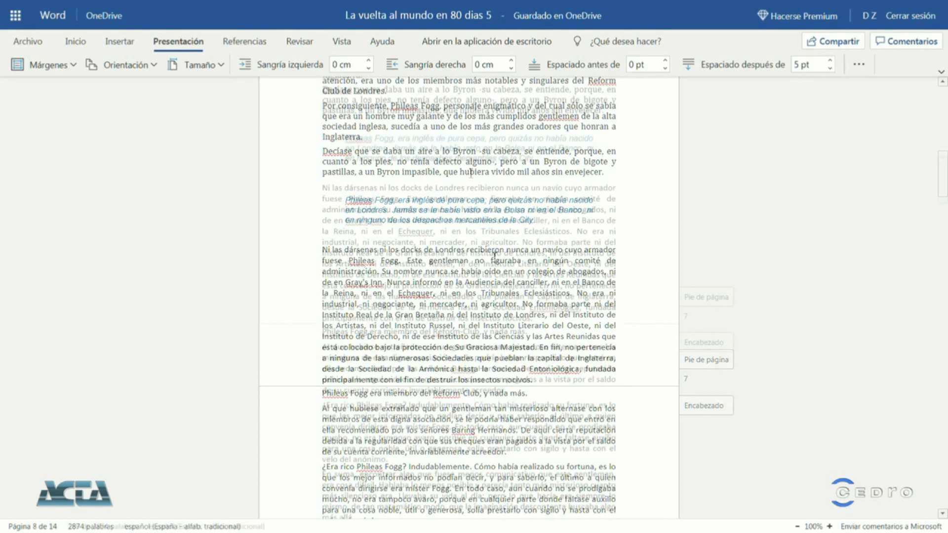
click(471, 173)
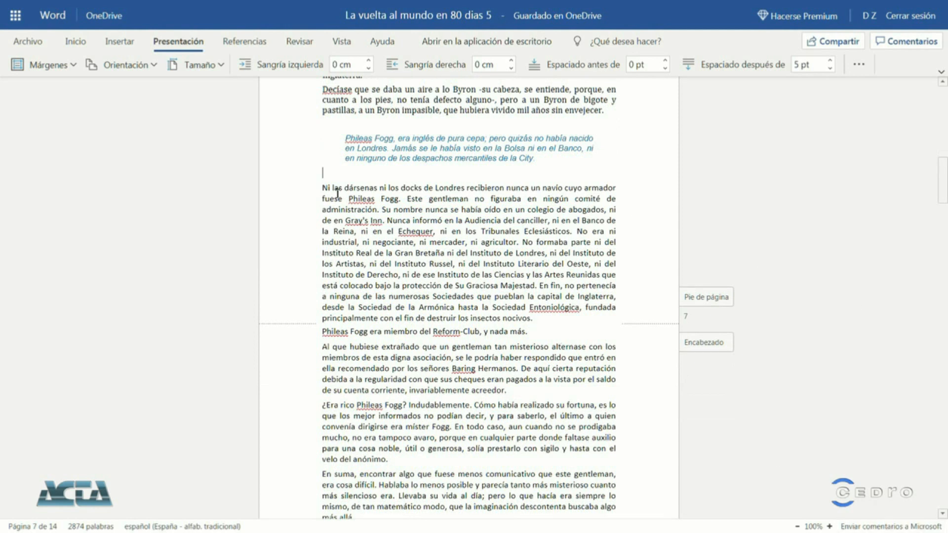
click(337, 169)
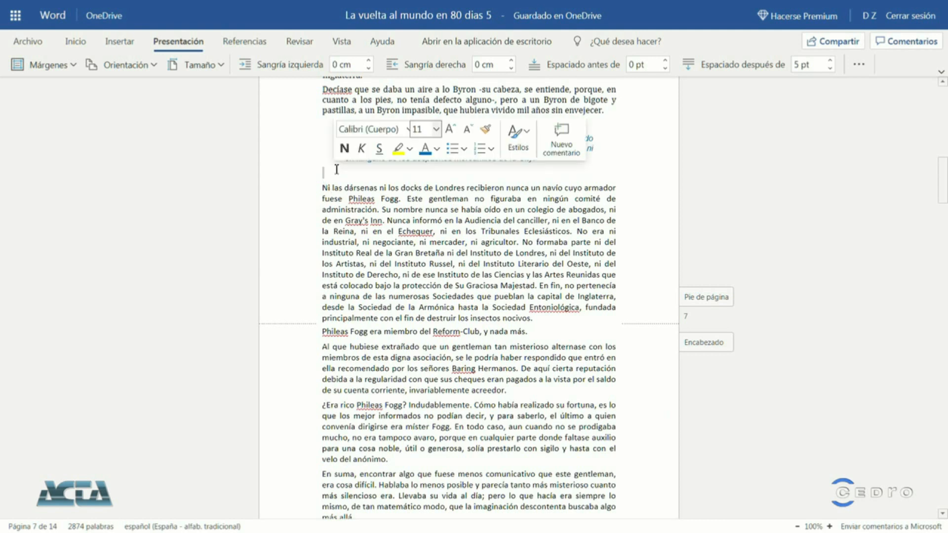
click(434, 131)
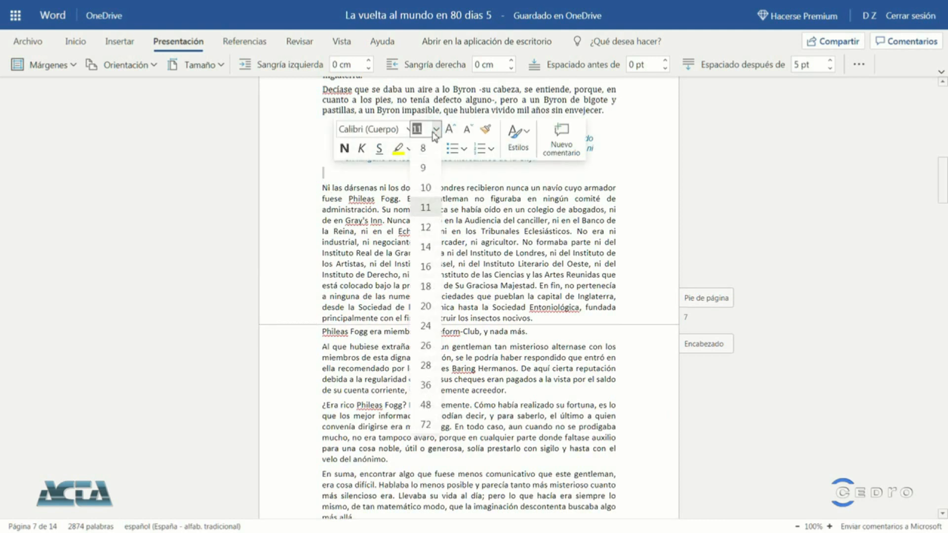
click(422, 148)
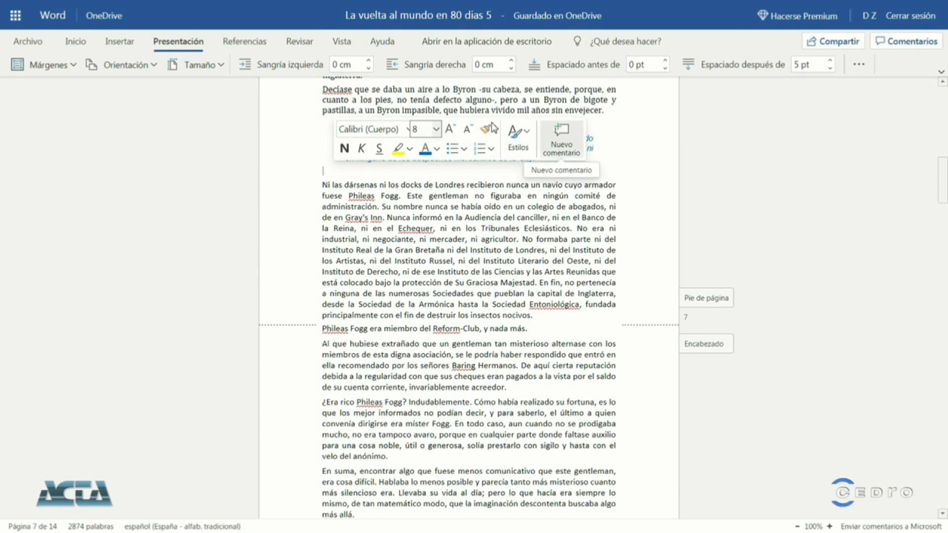
click(310, 124)
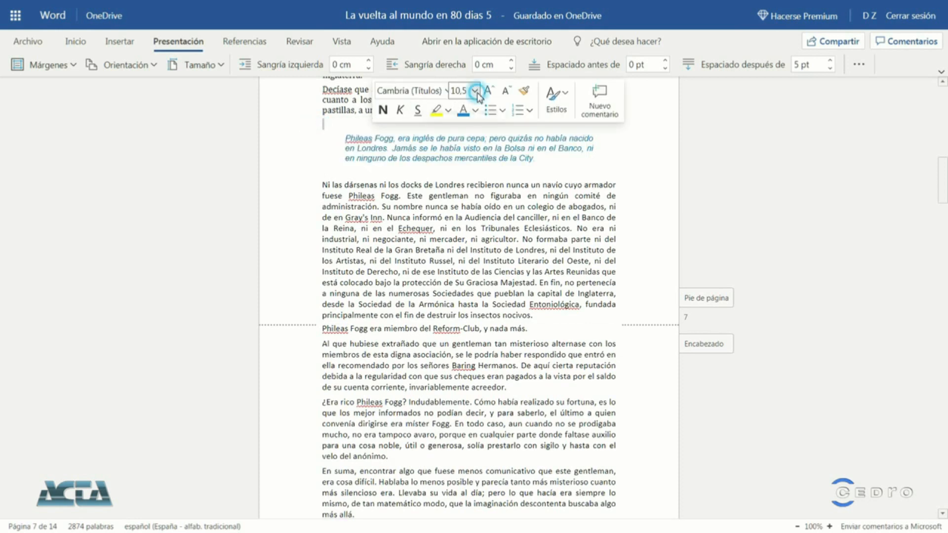
click(475, 91)
click(471, 112)
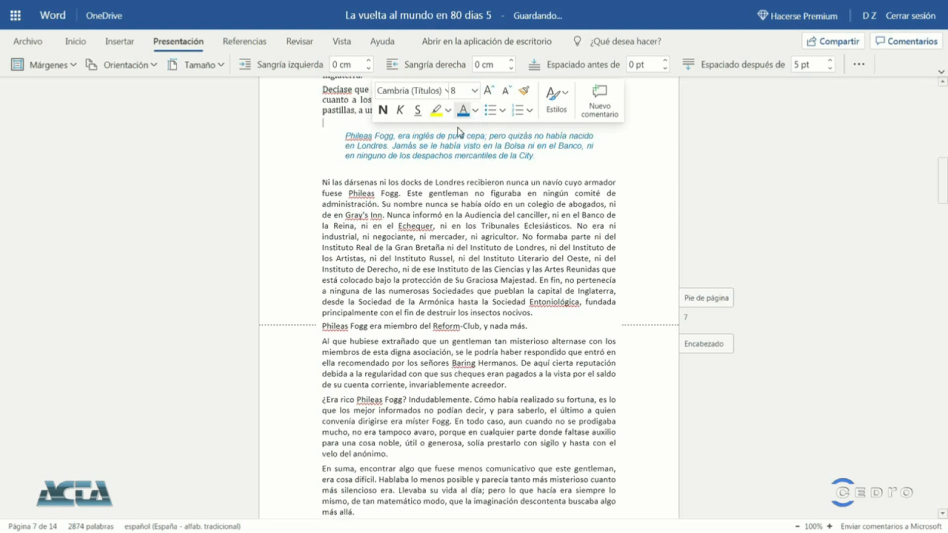
click(431, 394)
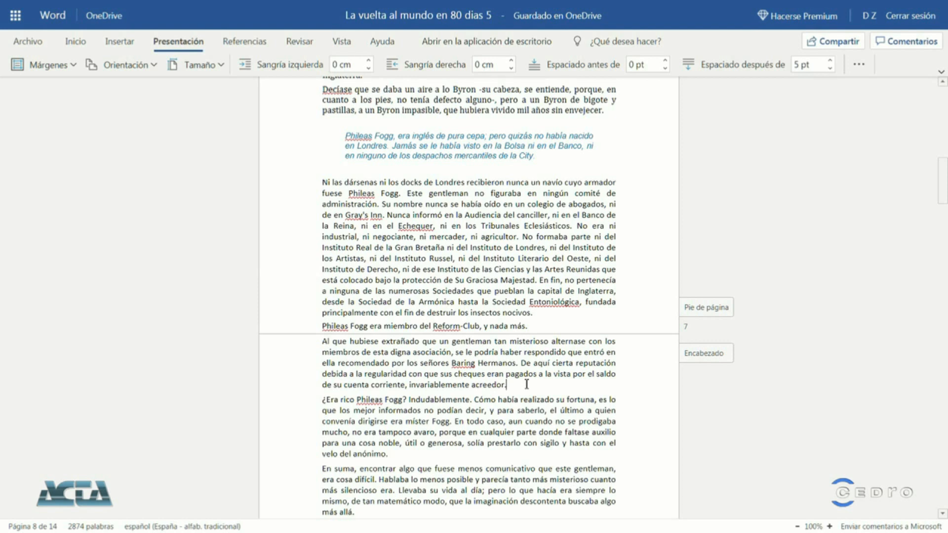
- Copy the formatting of the indented blue paragraph onto the paragraph starting "¿Era rico Phileas Fogg?"
scroll(527, 384, up, 1)
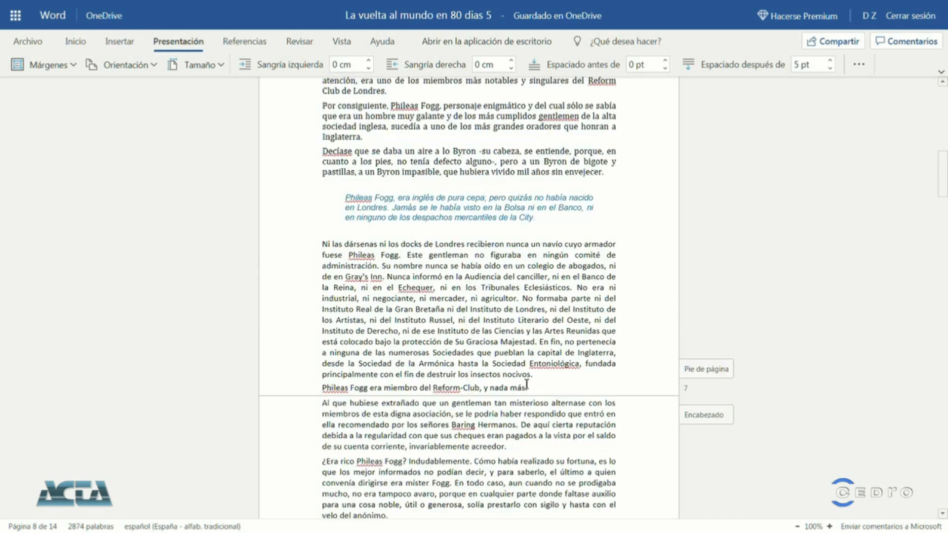
drag(335, 198, 563, 222)
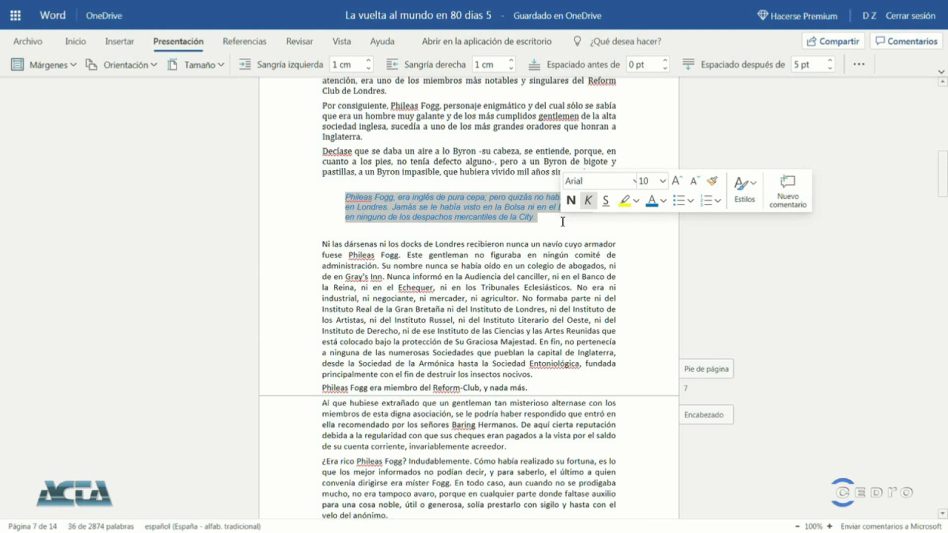
click(717, 186)
scroll(404, 286, down, 4)
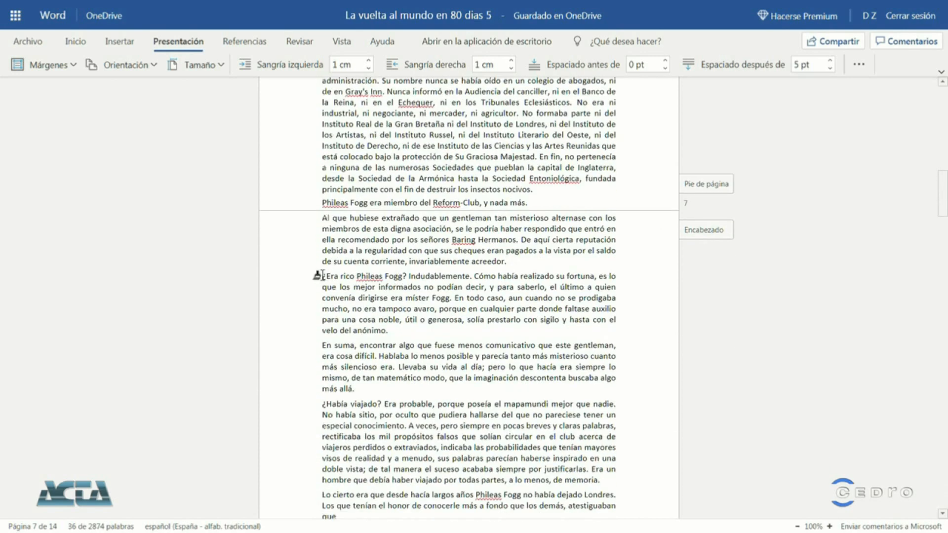
mouse_move(317, 275)
mouse_down()
mouse_move(412, 330)
mouse_move(394, 331)
mouse_up()
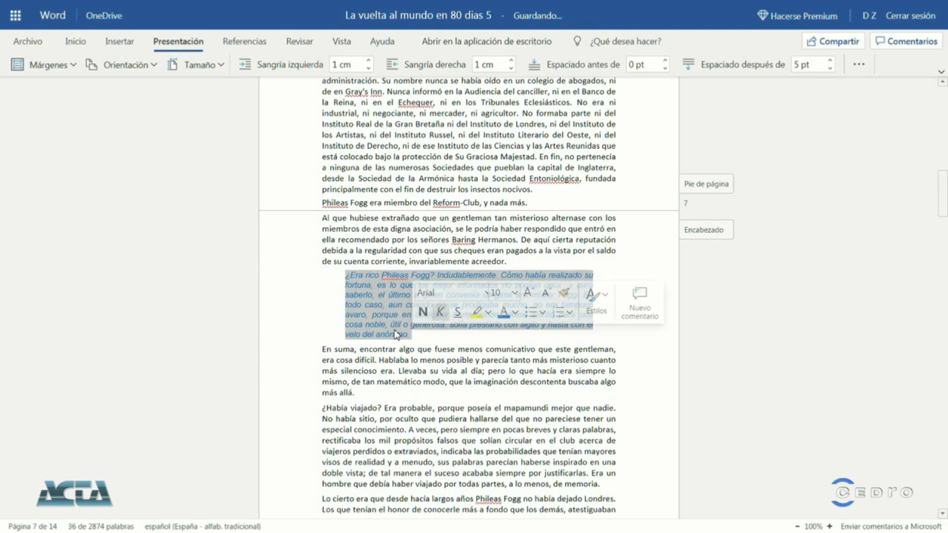
- Add a blank line above and below the "¿Era rico Phileas Fogg?" paragraph
click(415, 261)
click(540, 258)
key(Return)
key(Down)
key(Down)
key(Down)
key(Down)
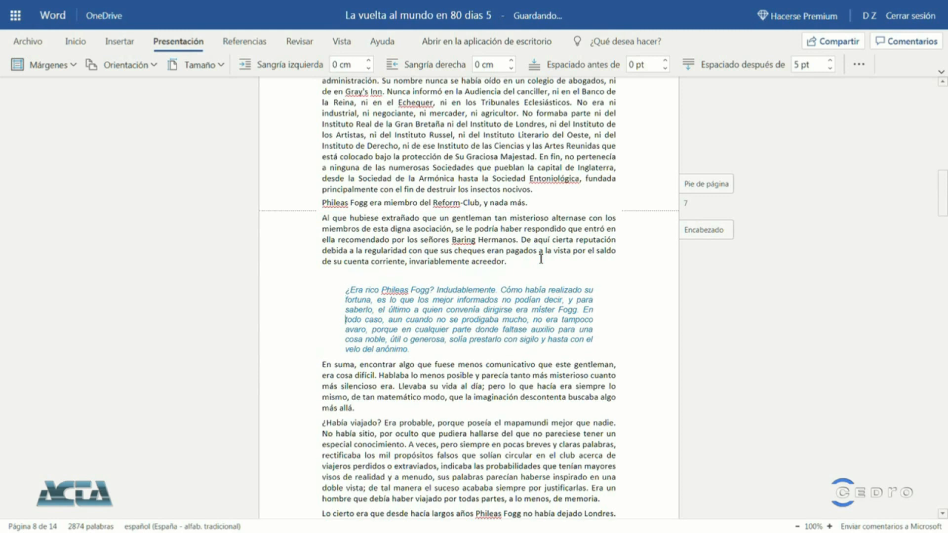
key(Down)
key(Return)
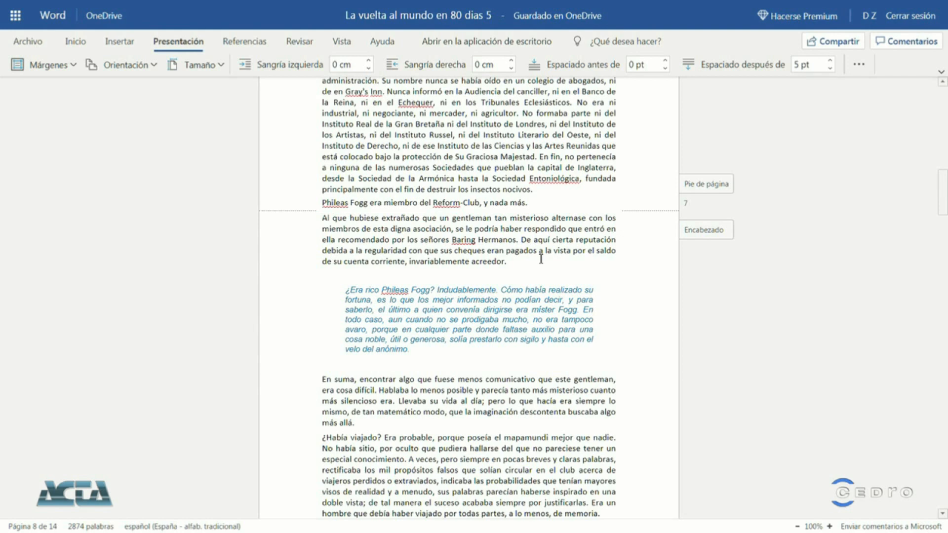
- Insert an Ω symbol followed by a space at the start of the paragraph beginning "En suma"
click(122, 43)
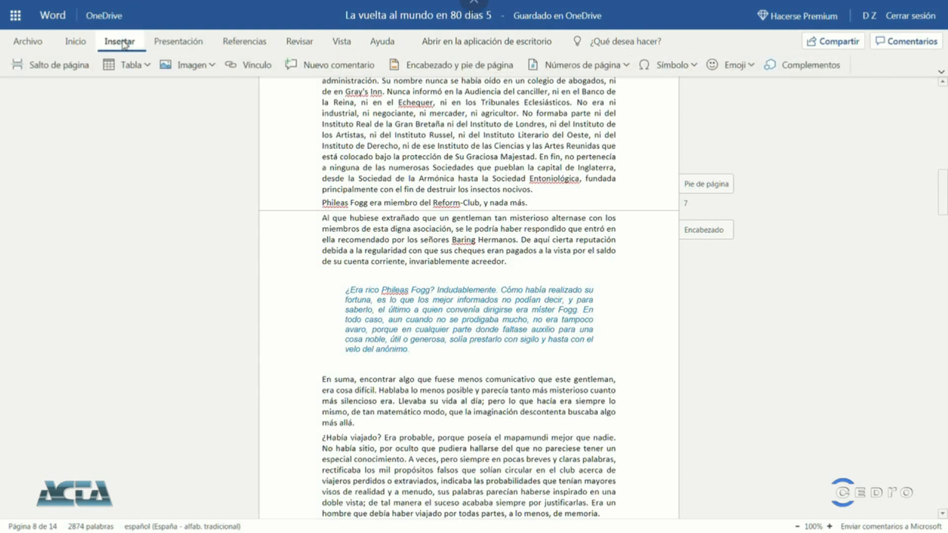
click(657, 66)
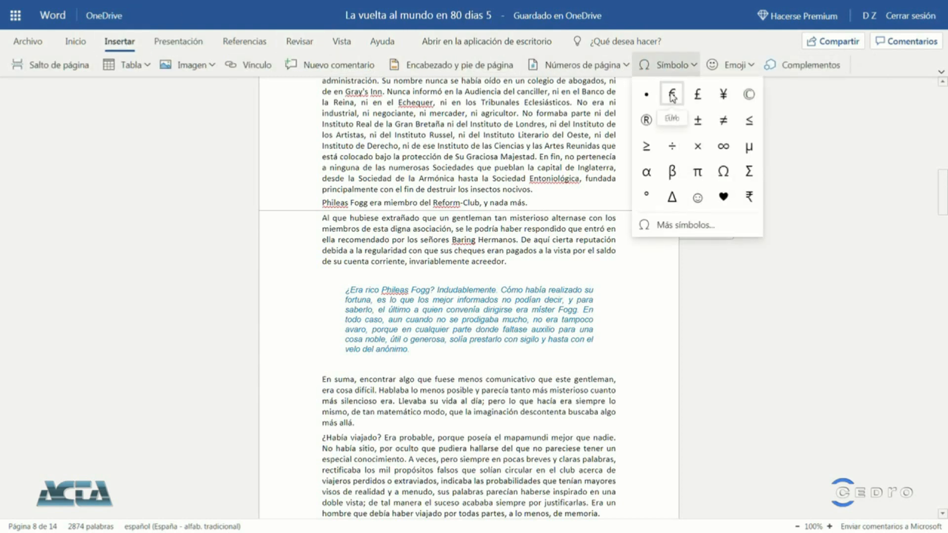
click(724, 172)
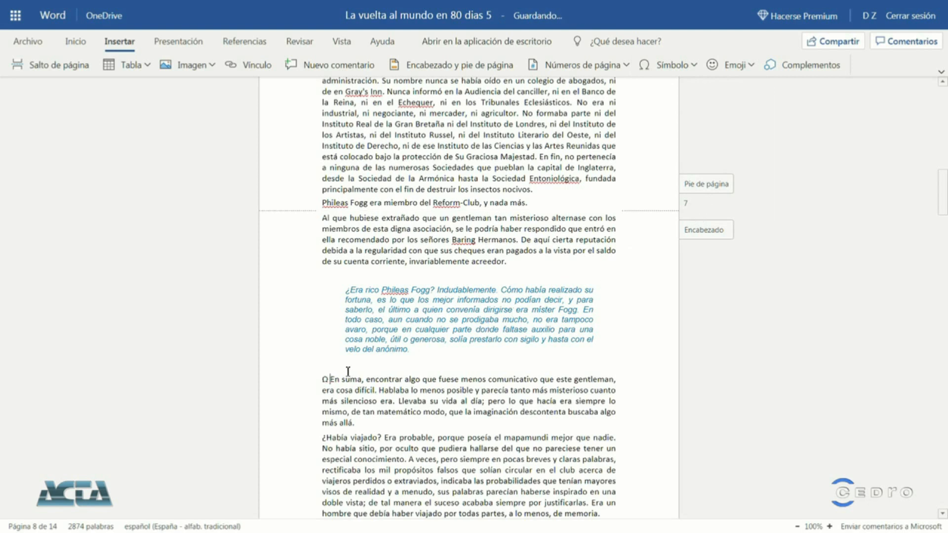
- Make the Ω symbol before "En suma" bold with a font size of 16
key(Left)
key(shift+Left)
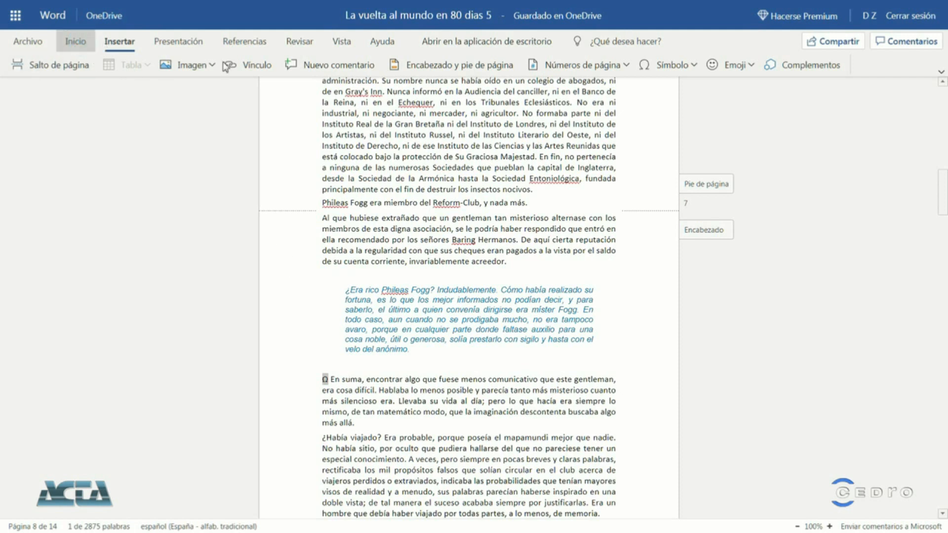
click(198, 65)
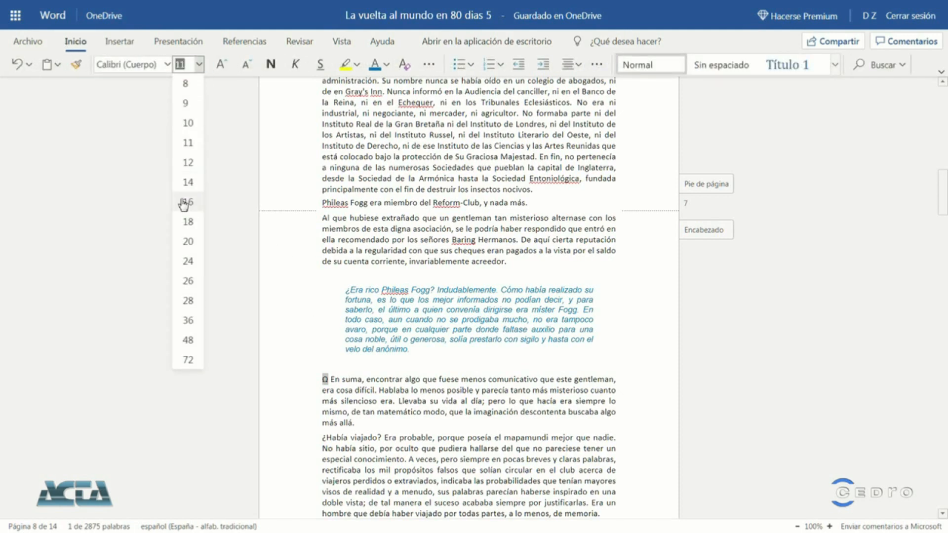
click(185, 202)
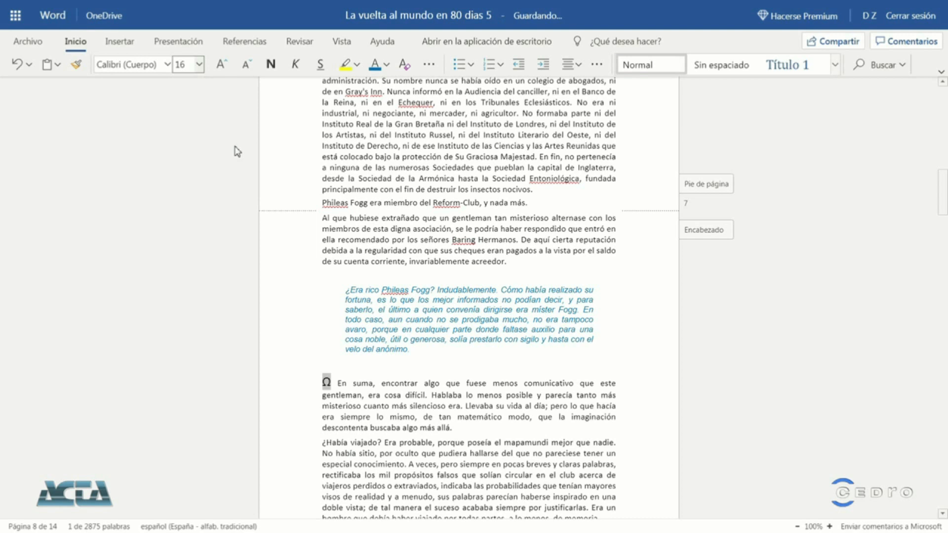
click(270, 64)
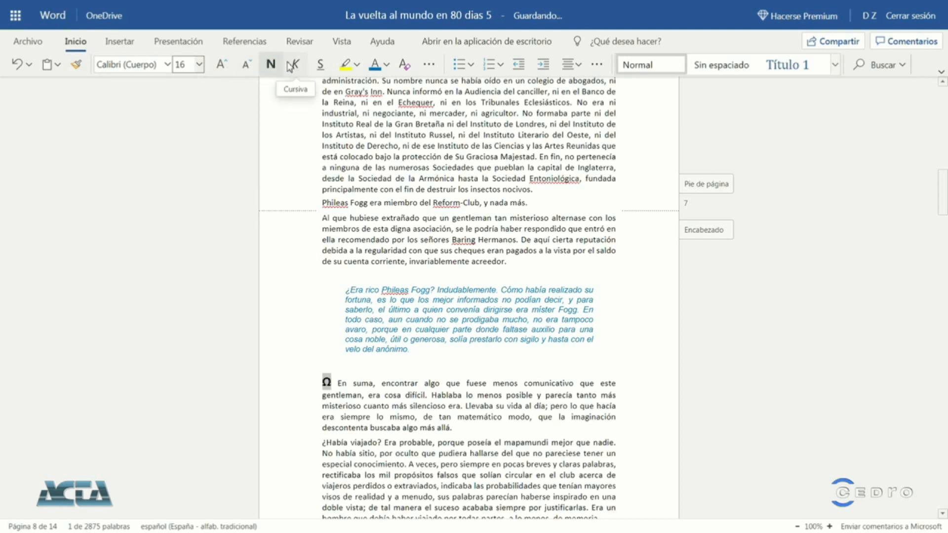
click(572, 366)
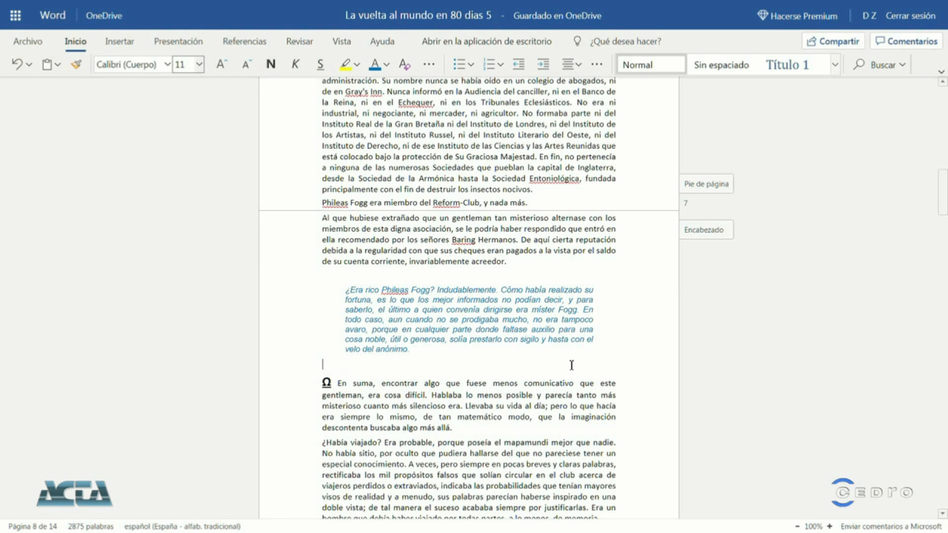
- Edit the word "Entoniológica" in the "Ni las dársenas" paragraph to read "Entnológica"
click(554, 178)
key(BackSpace)
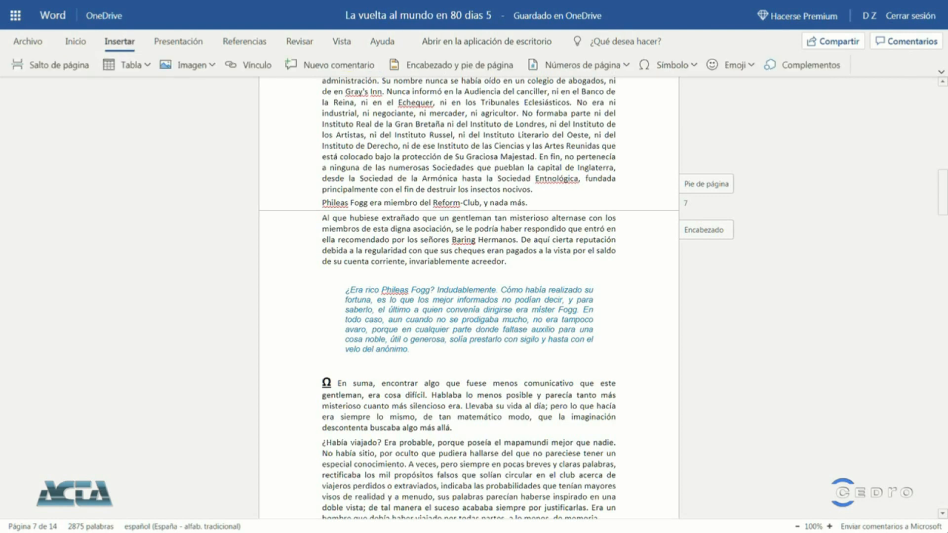
- Replace all double spaces in the document with single spaces
click(341, 43)
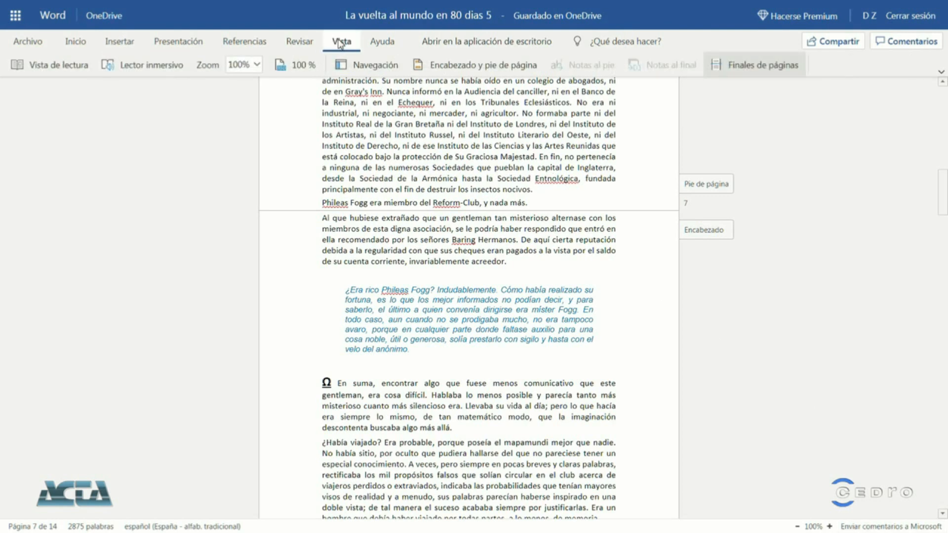
click(375, 66)
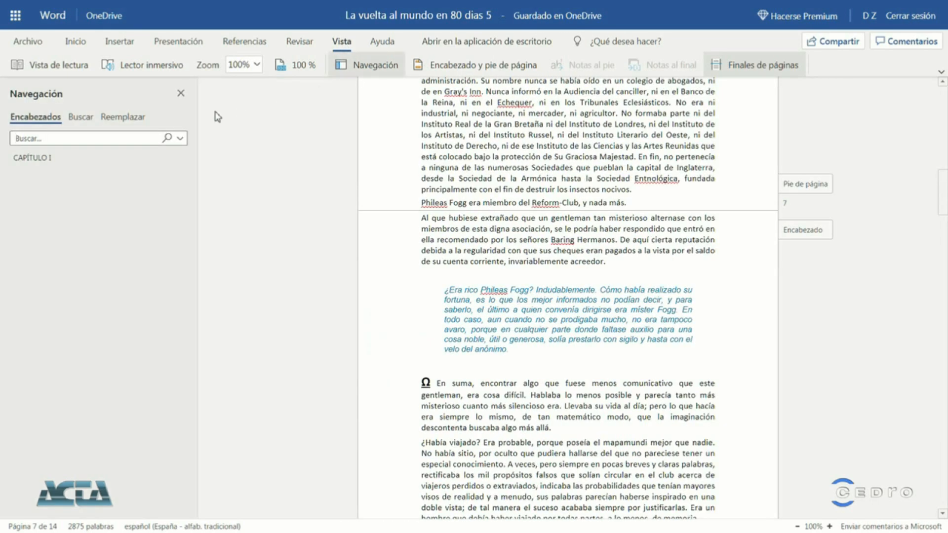
click(122, 117)
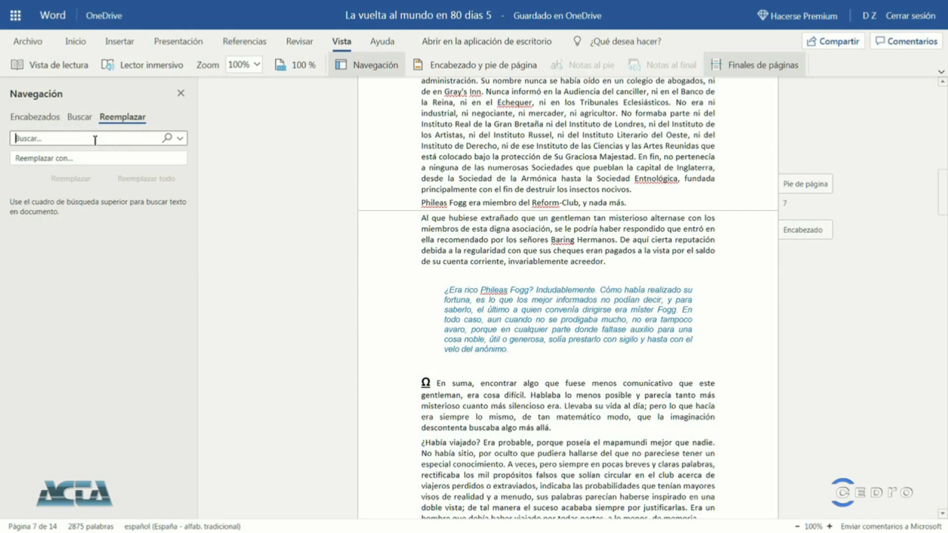
click(96, 162)
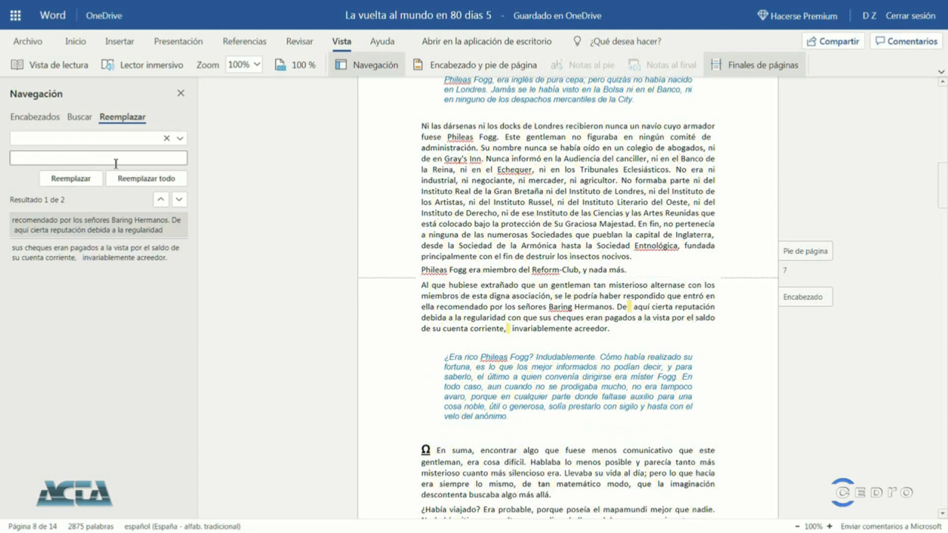
click(149, 180)
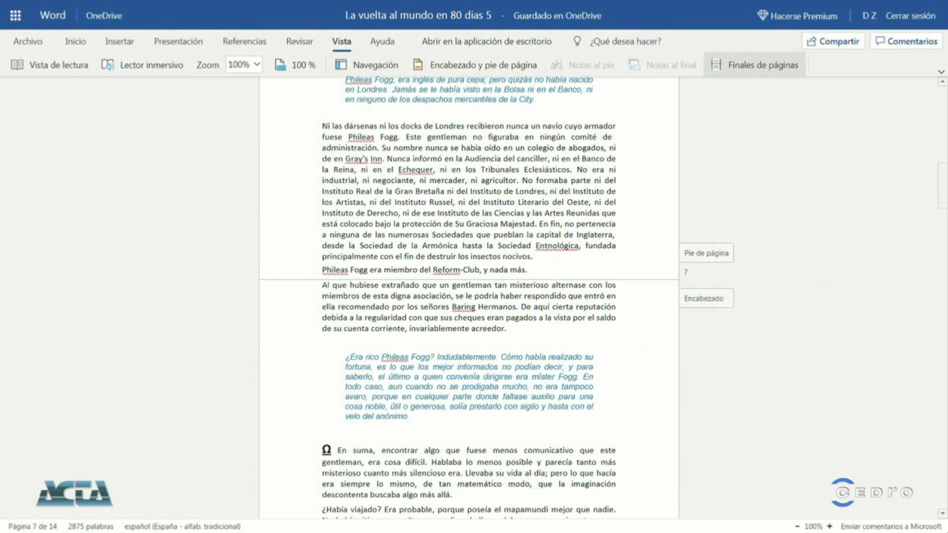
- Insert a long dash (Guión largo) from the extended symbol list after "y nada más." and delete it again
click(121, 42)
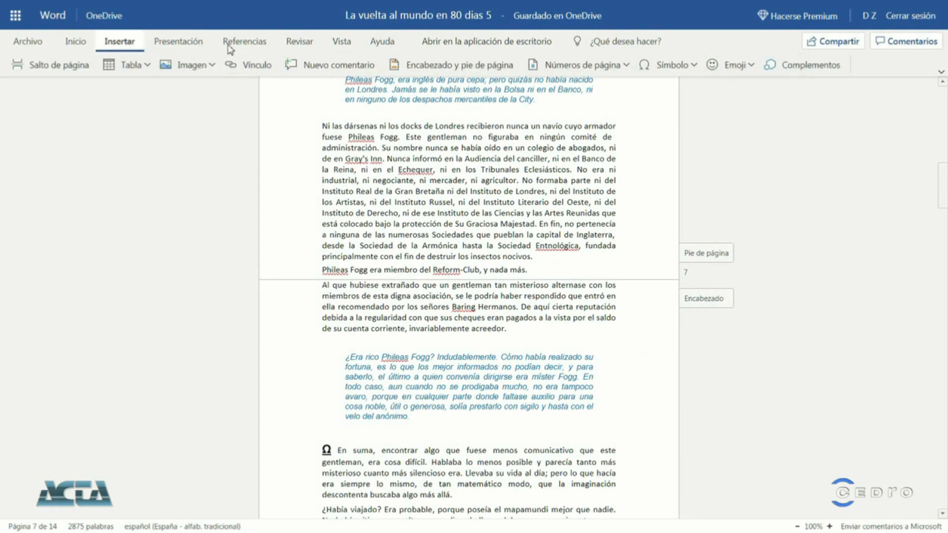
click(672, 65)
click(697, 224)
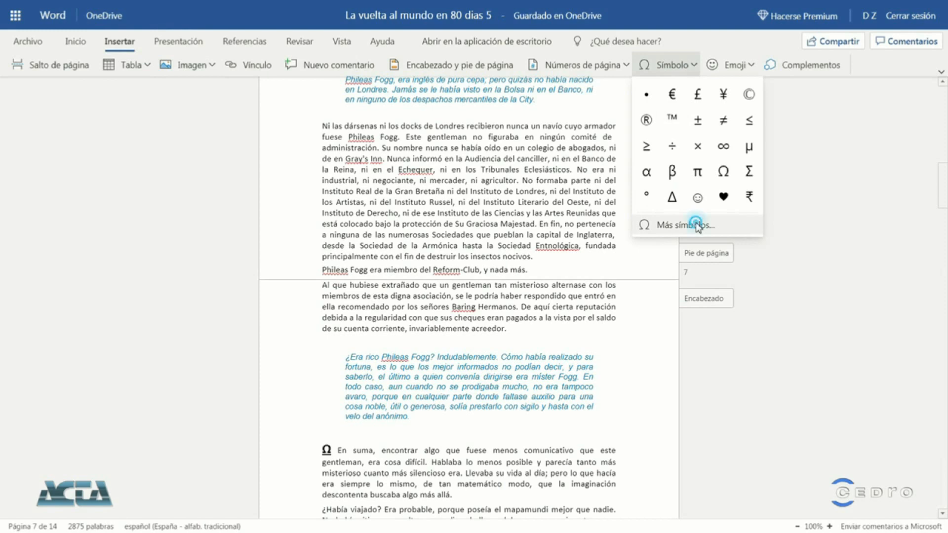
click(545, 256)
click(508, 411)
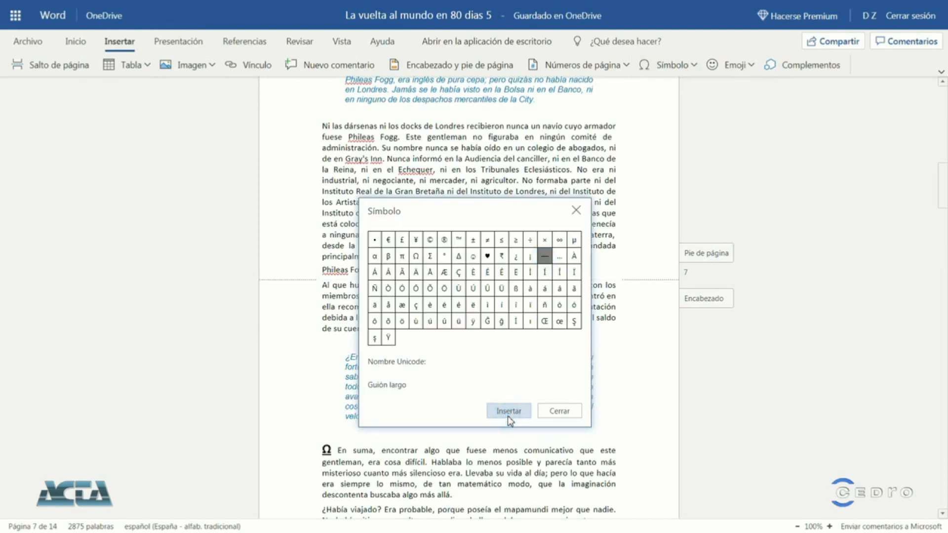
click(563, 269)
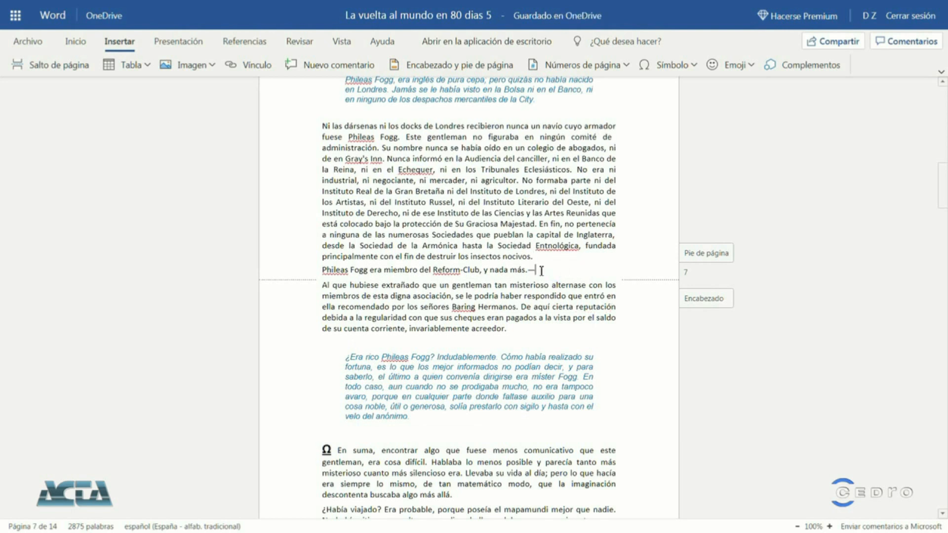
key(shift+Left)
key(Delete)
- Change the dashes around "donde murió Sheridan en 1814" in the first chapter paragraph to hyphens
scroll(542, 271, up, 6)
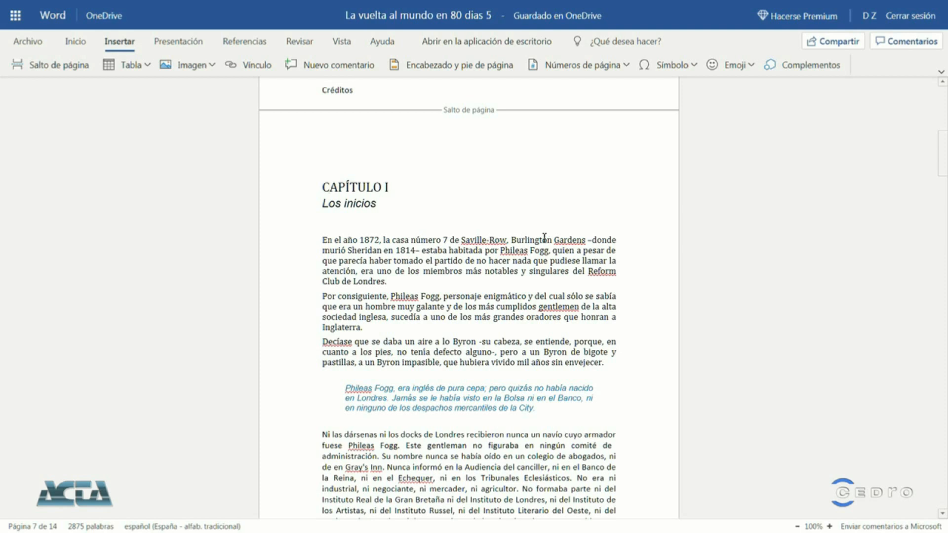
double_click(591, 241)
text(-)
- Set up a find and replace that looks for "-" and substitutes "—"
scroll(591, 242, up, 1)
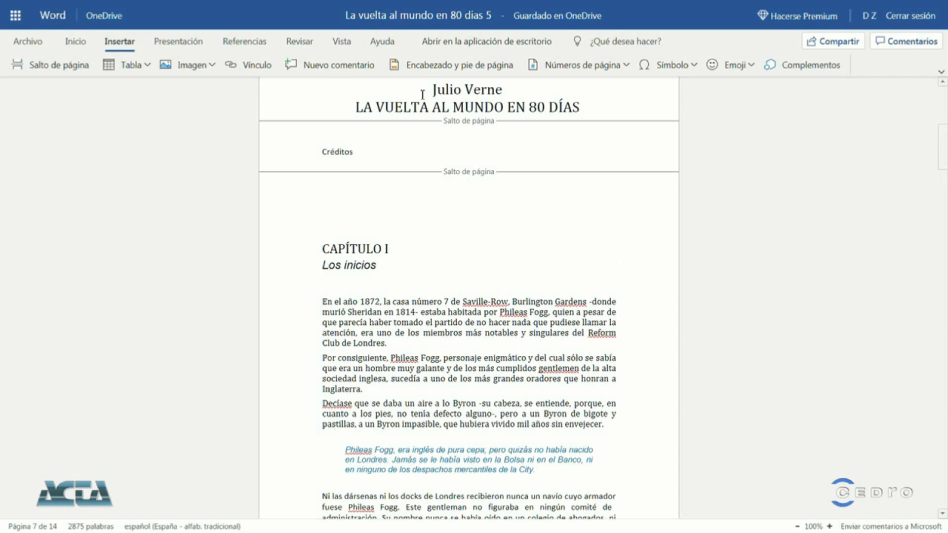
click(340, 43)
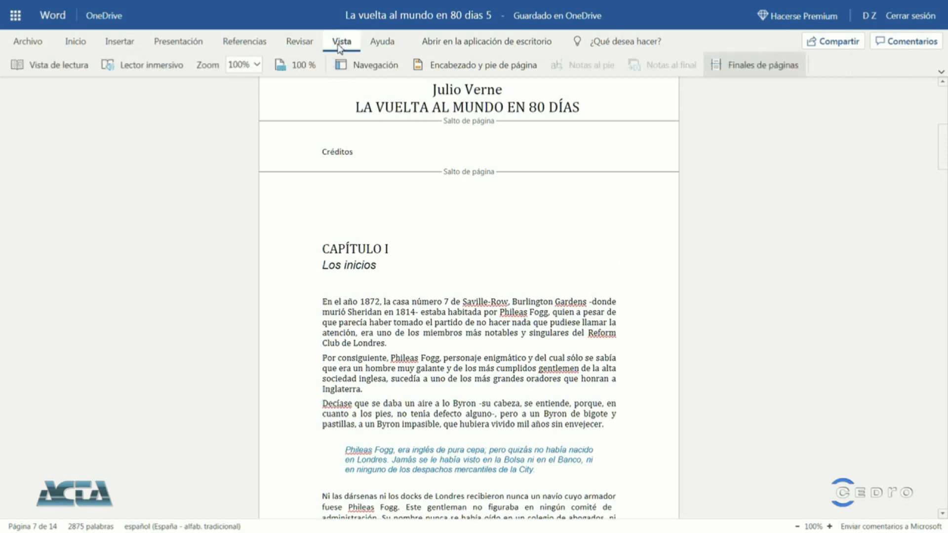
click(360, 66)
click(130, 140)
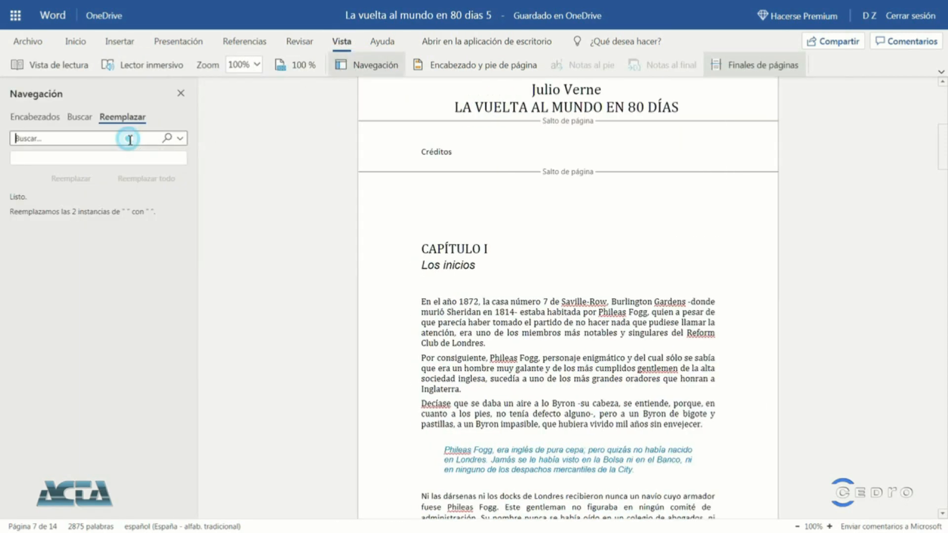
text(-)
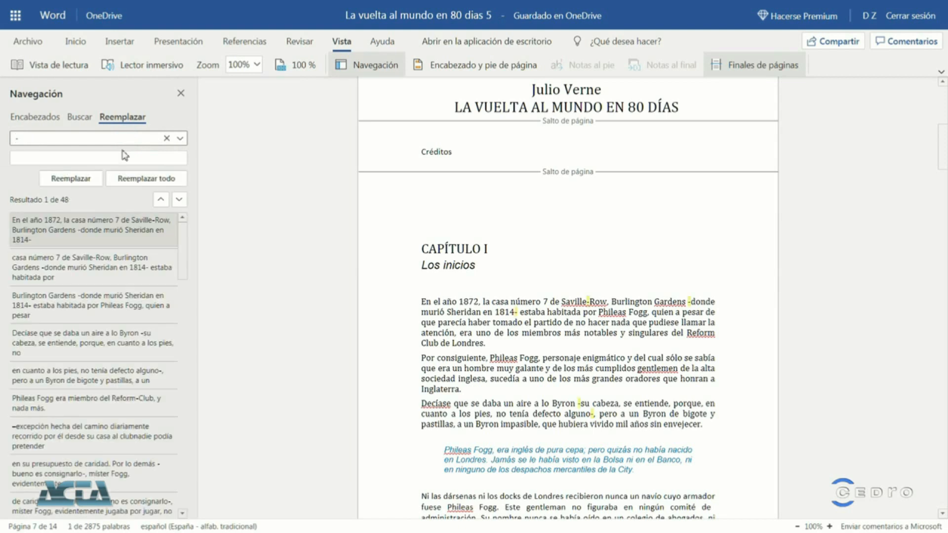
click(122, 156)
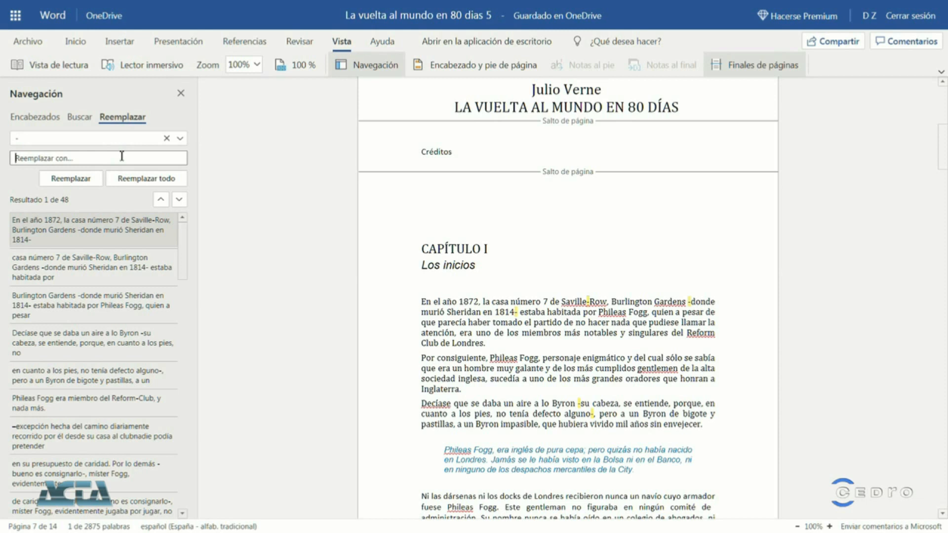
text(—)
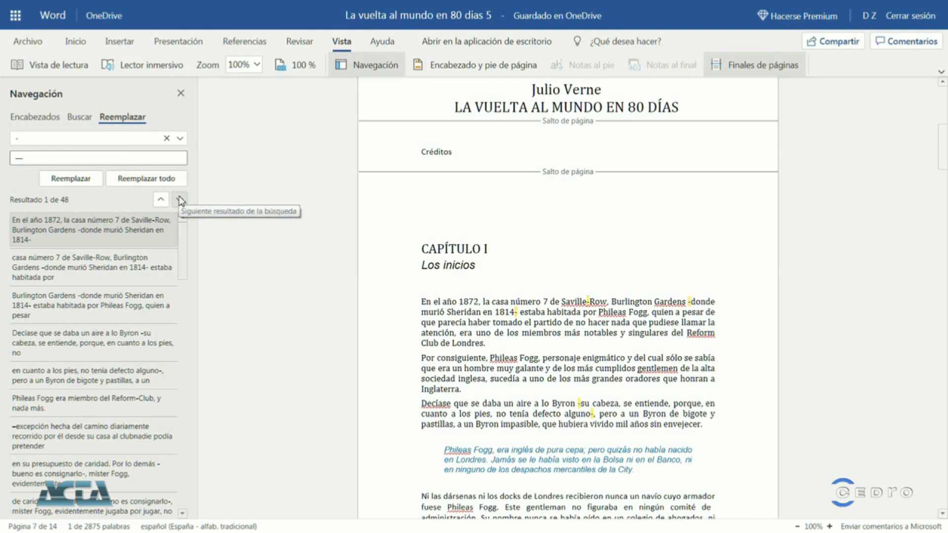
- Replace individually the hyphens around "donde murió Sheridan en 1814" and before "su cabeza" with long dashes, skipping "Saville-Row"
click(132, 220)
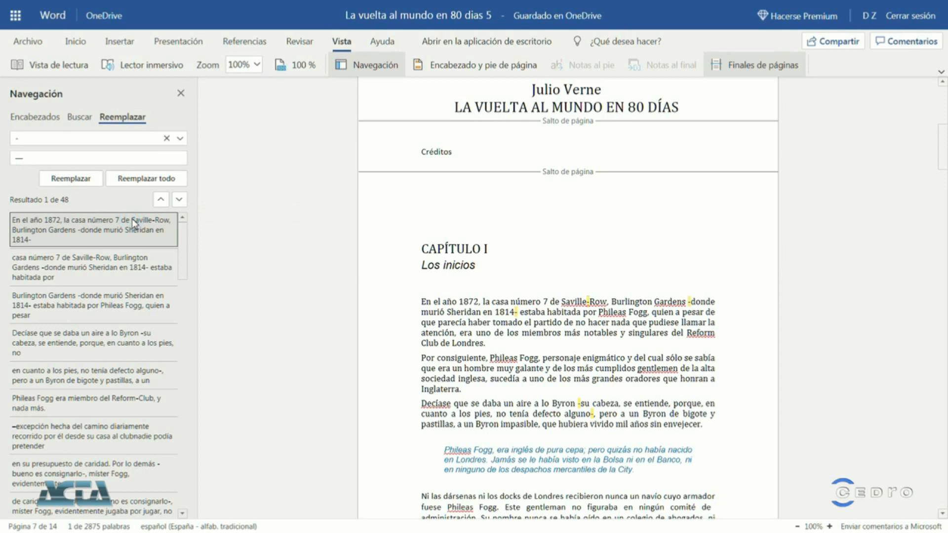
click(124, 261)
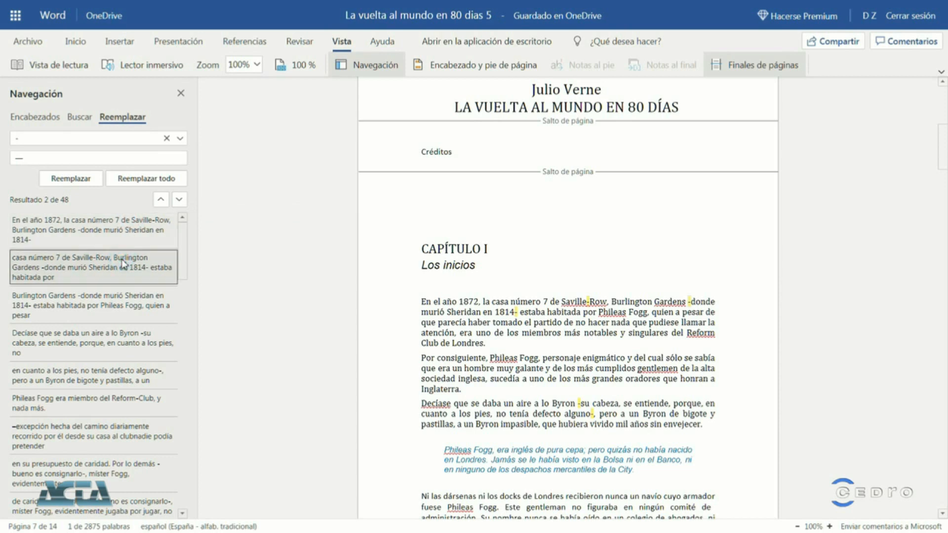
click(92, 179)
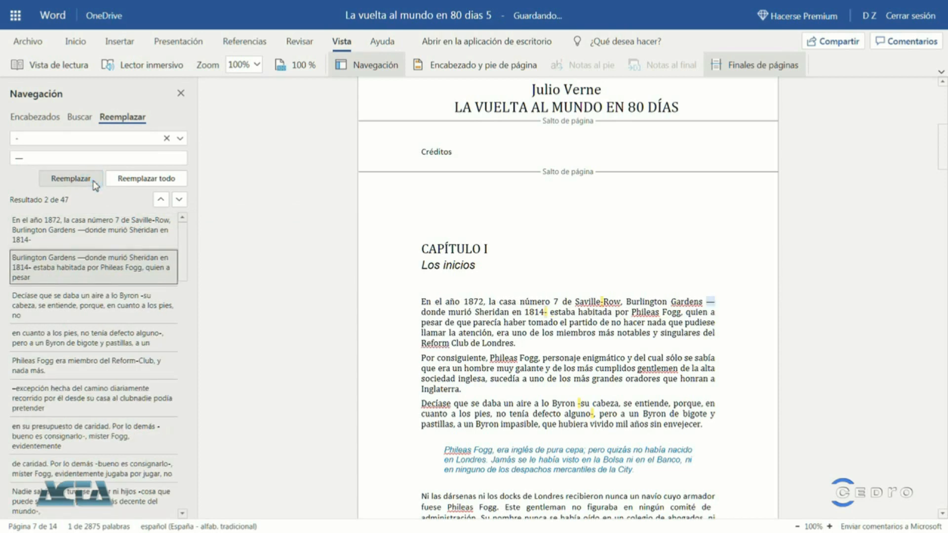
click(105, 301)
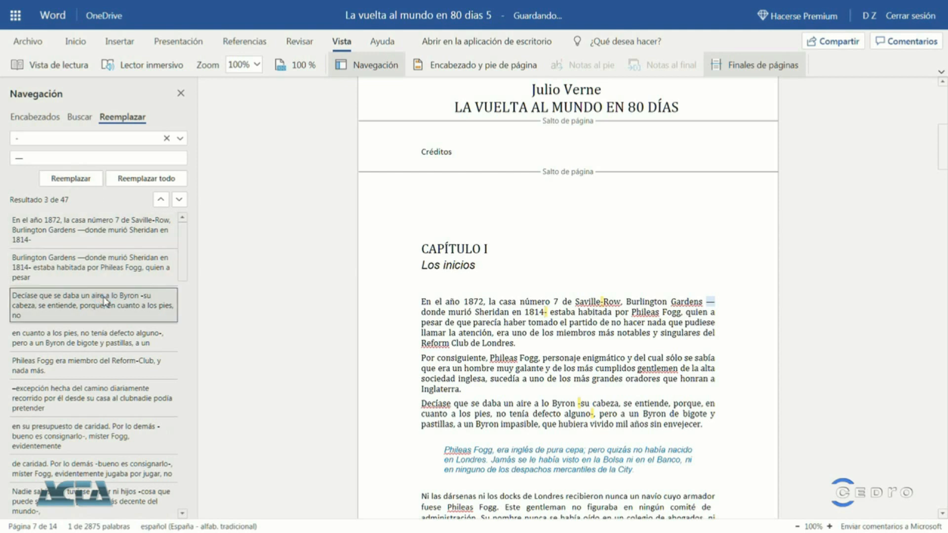
click(87, 180)
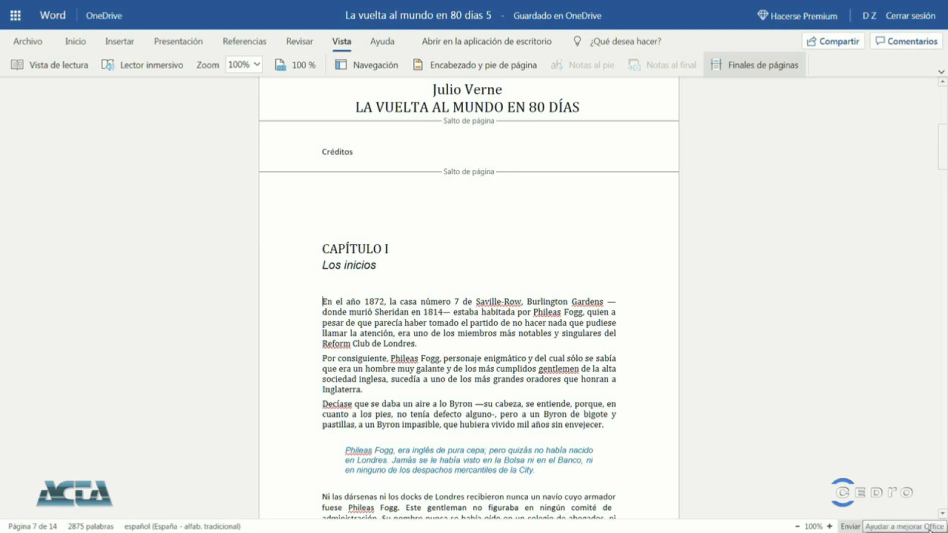
click(606, 302)
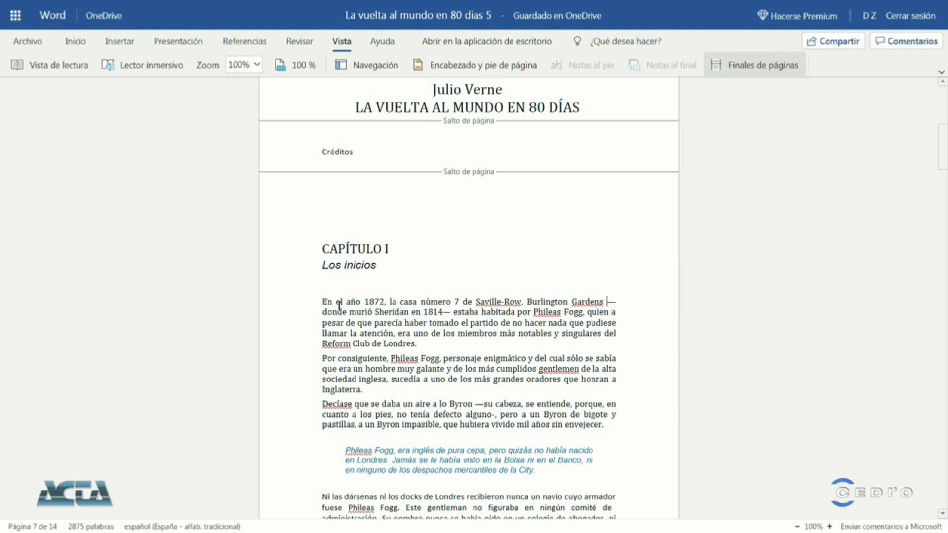
click(326, 312)
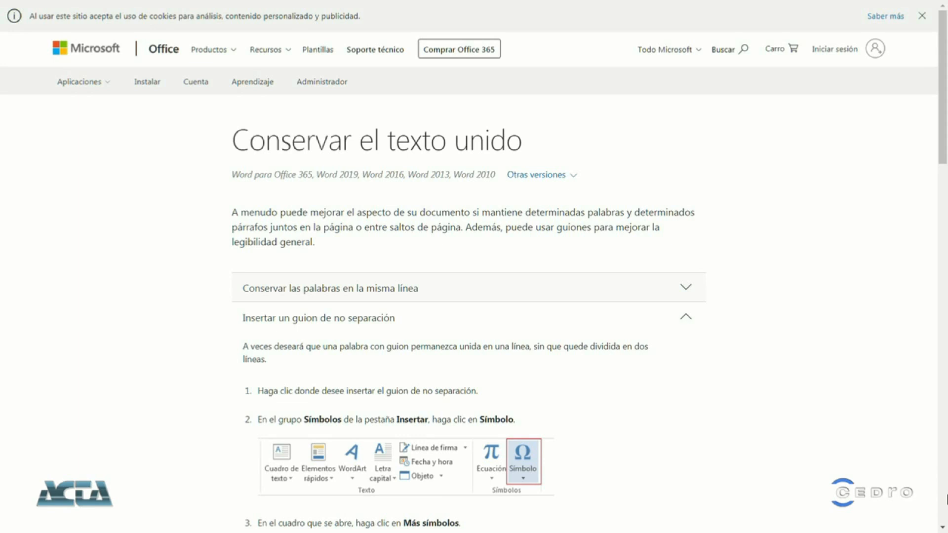
- Read the instructions for inserting a nonbreaking hyphen on Microsoft's support page "Conservar el texto unido"
scroll(947, 500, down, 4)
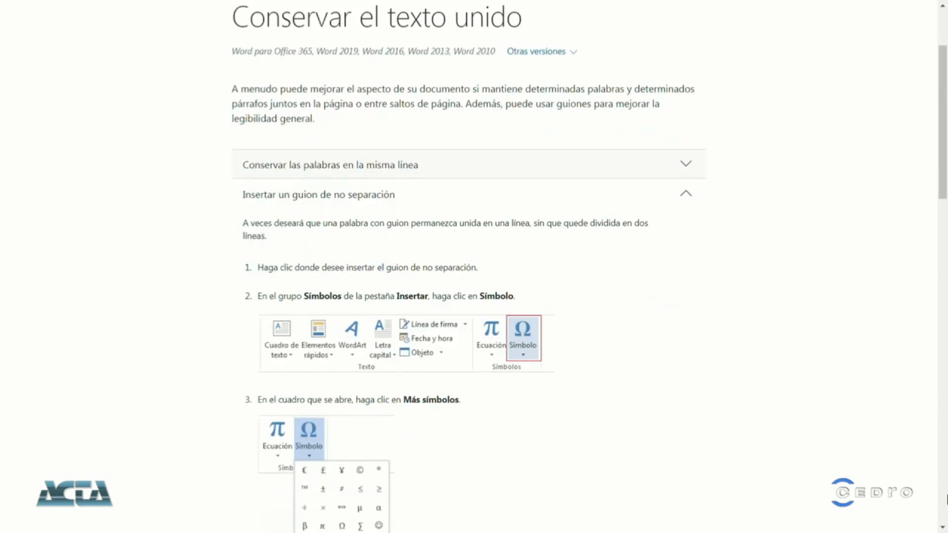
scroll(947, 500, down, 1)
scroll(474, 266, down, 1)
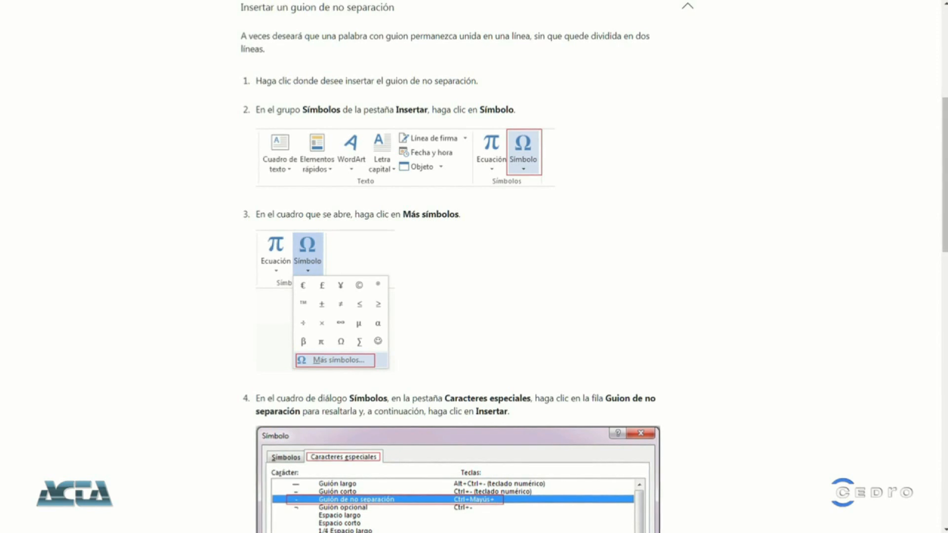
scroll(452, 287, down, 3)
scroll(452, 286, down, 2)
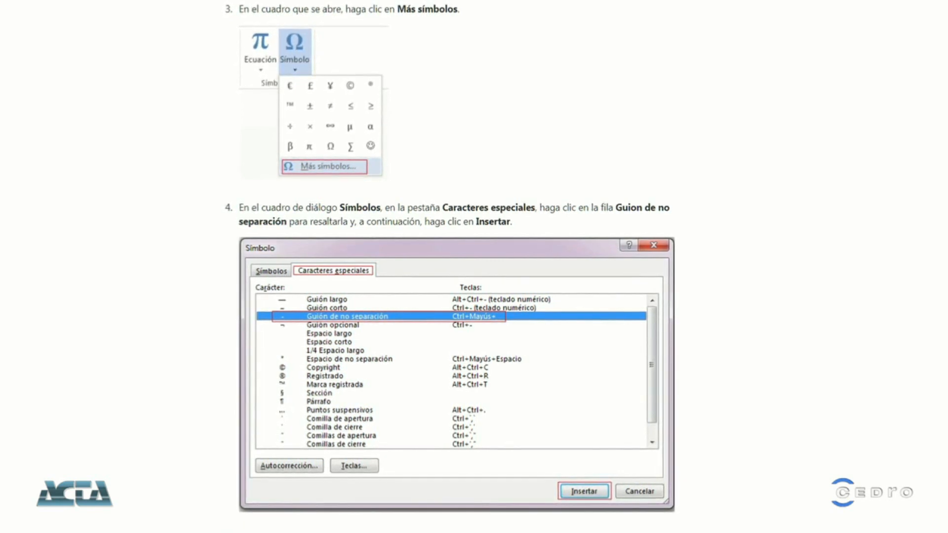
scroll(457, 266, down, 3)
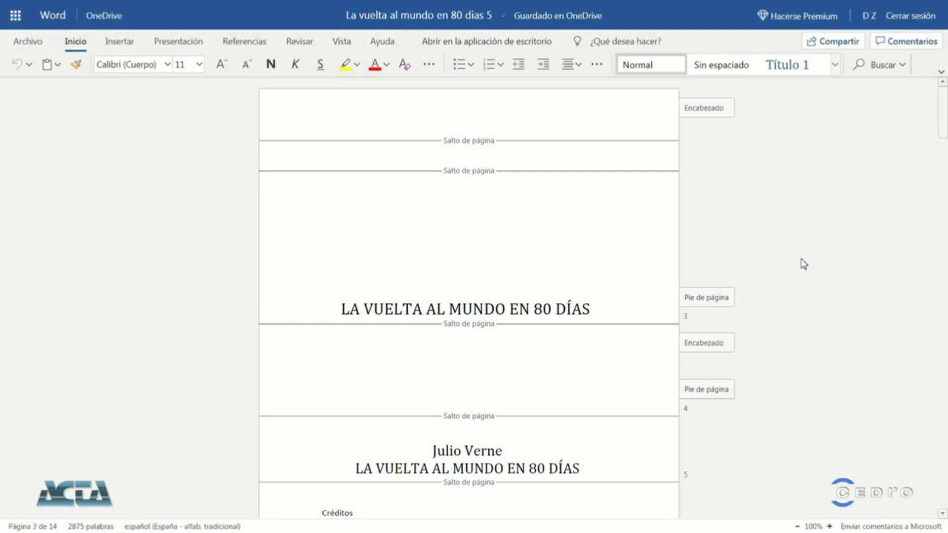
scroll(804, 264, down, 10)
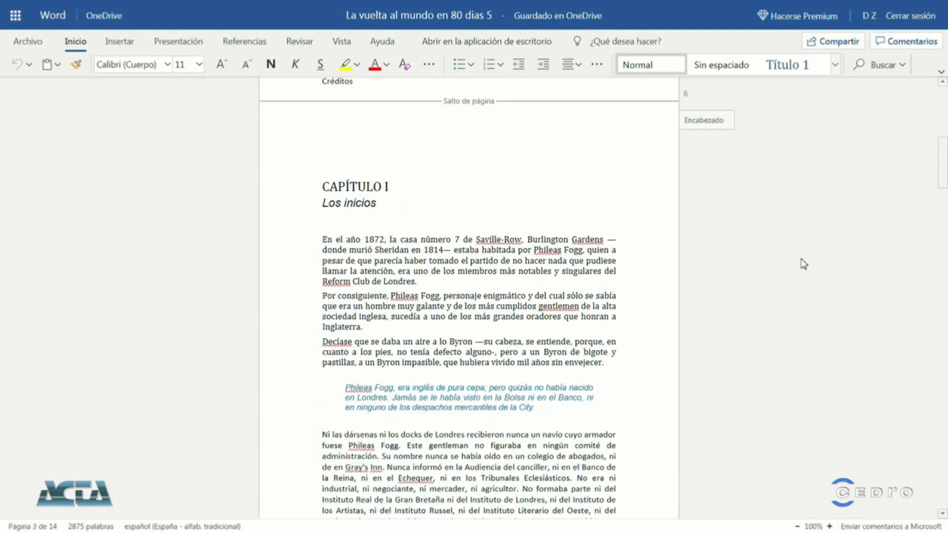
scroll(804, 264, down, 4)
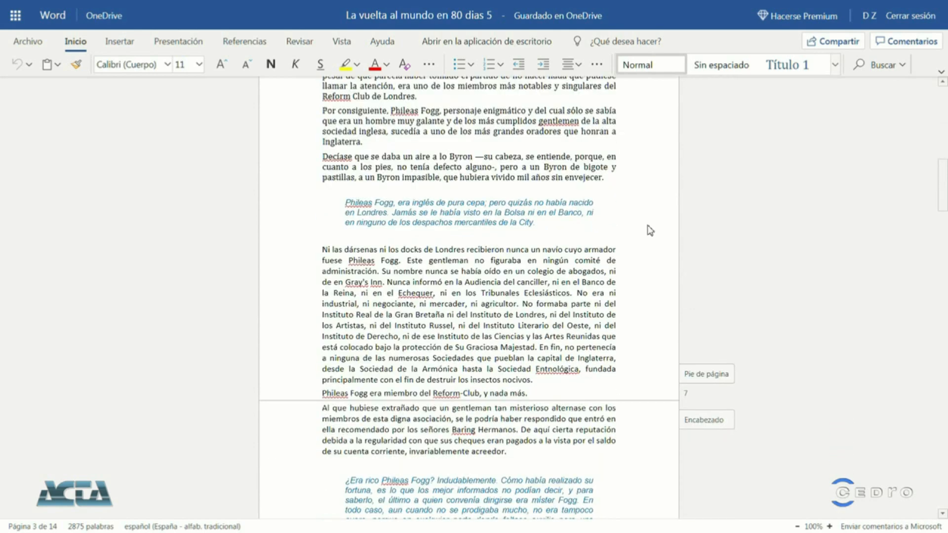
click(478, 189)
click(121, 43)
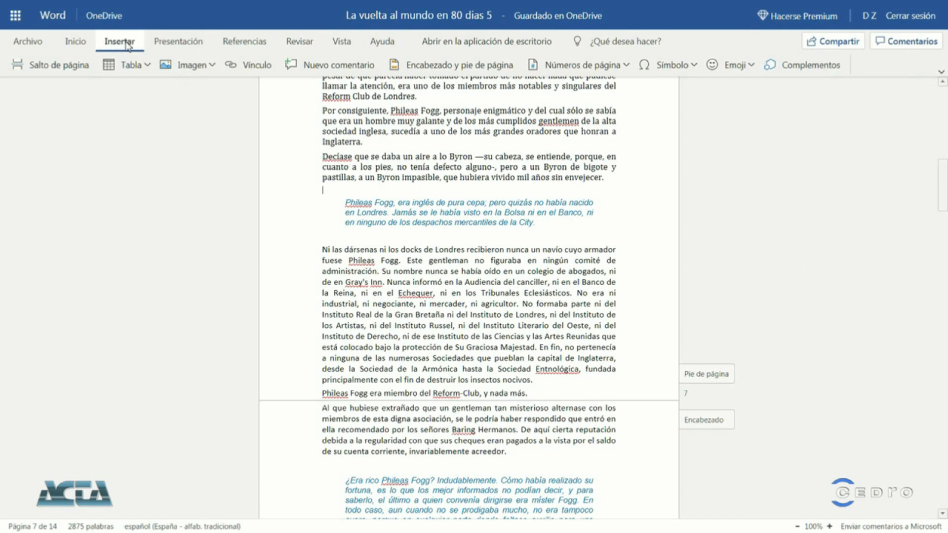
click(186, 65)
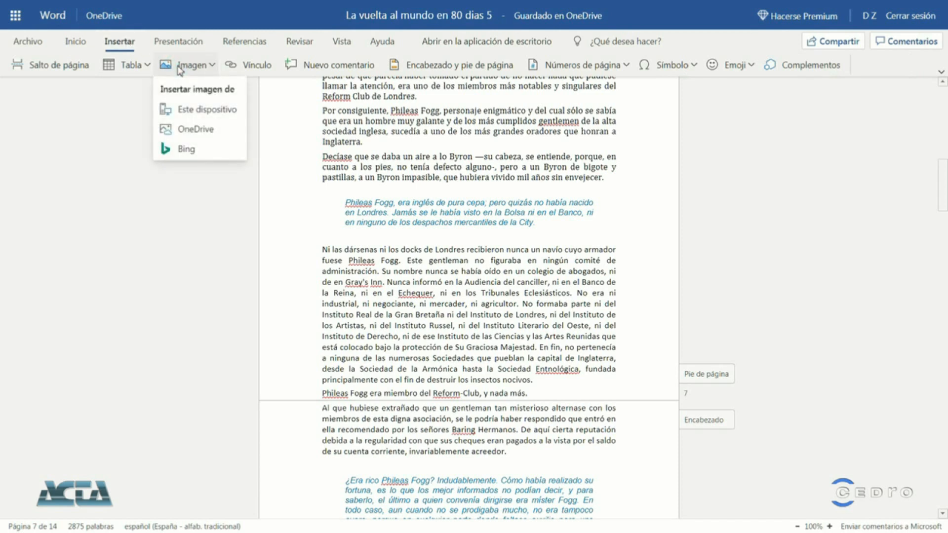
click(199, 117)
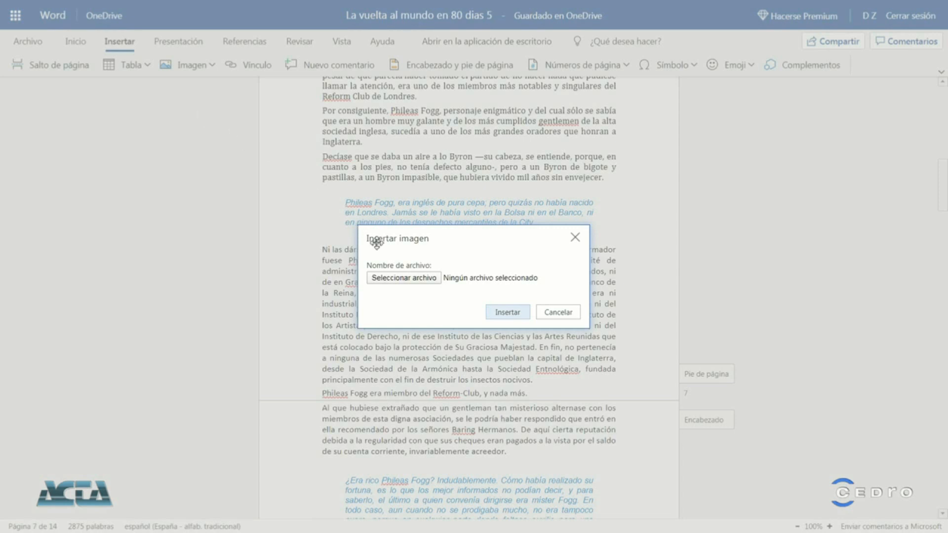
click(397, 278)
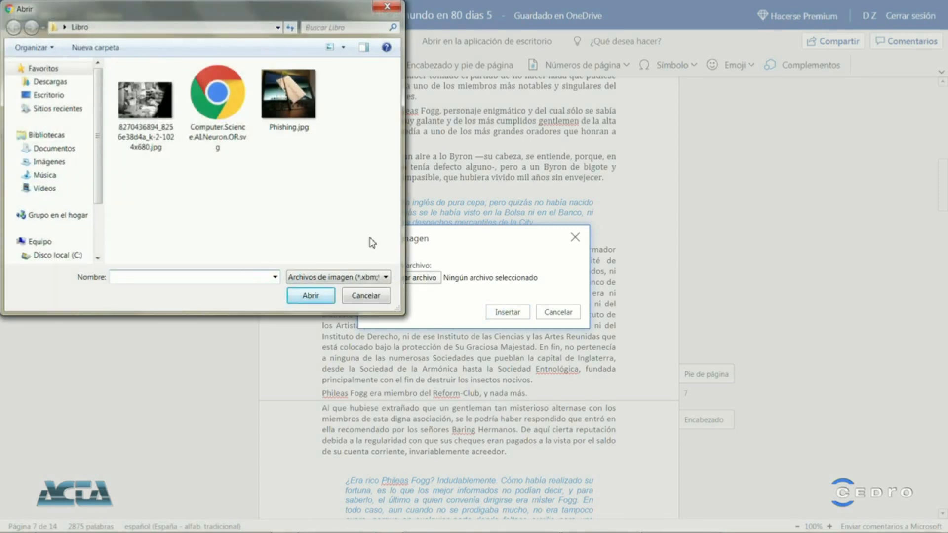
click(139, 105)
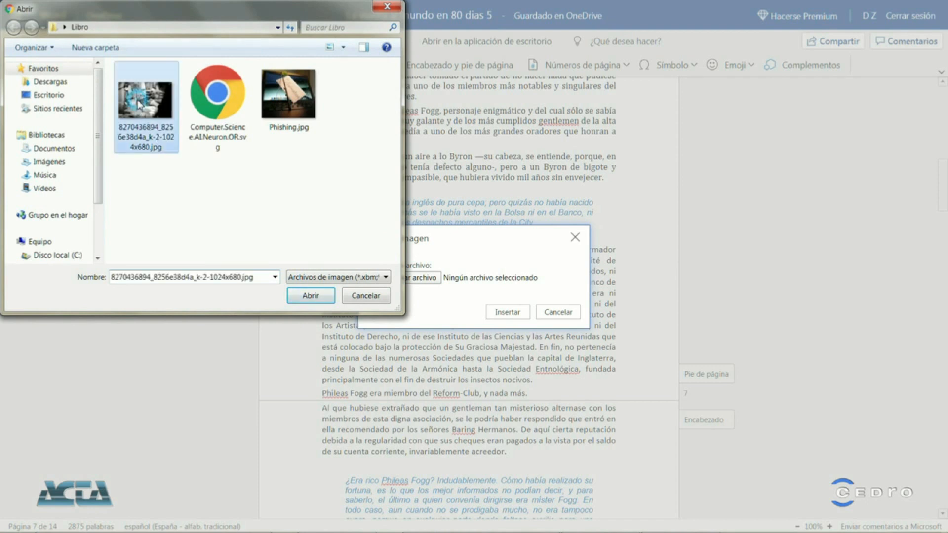
click(310, 298)
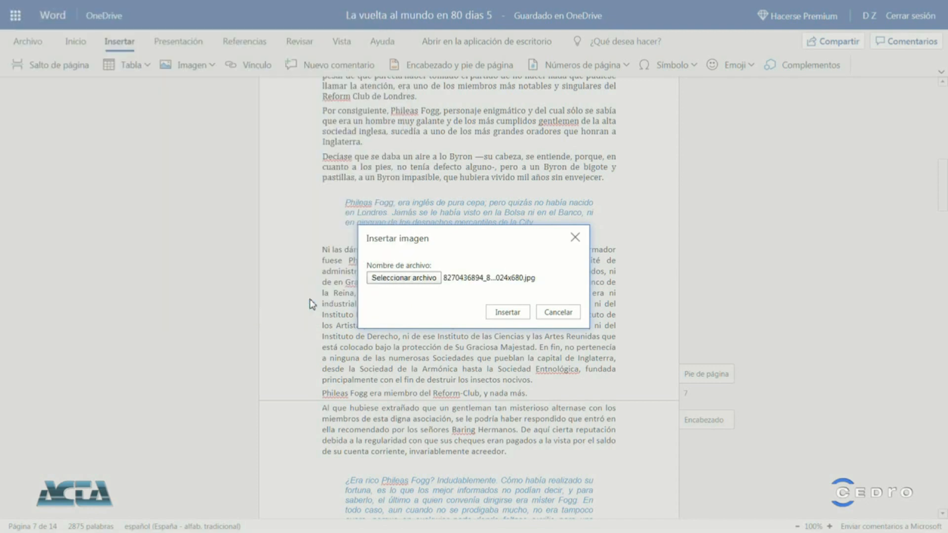
click(506, 312)
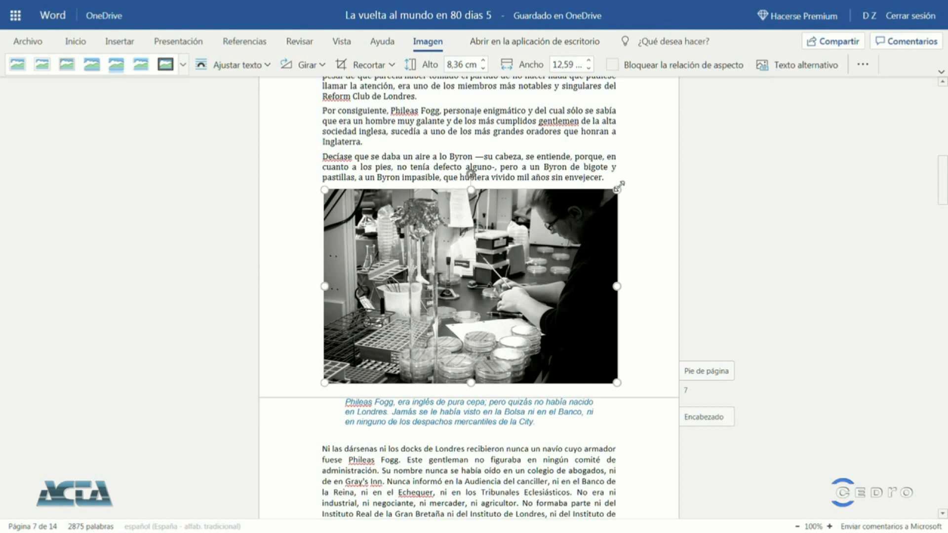
- Shrink the laboratory image to about 6.25 cm high by 9.42 cm wide and centre it on the page
drag(619, 186, 546, 226)
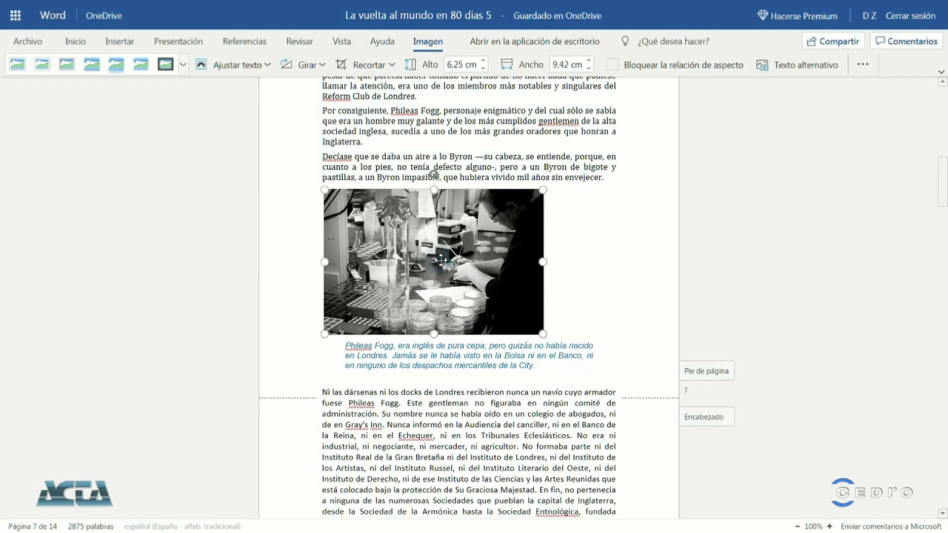
click(87, 40)
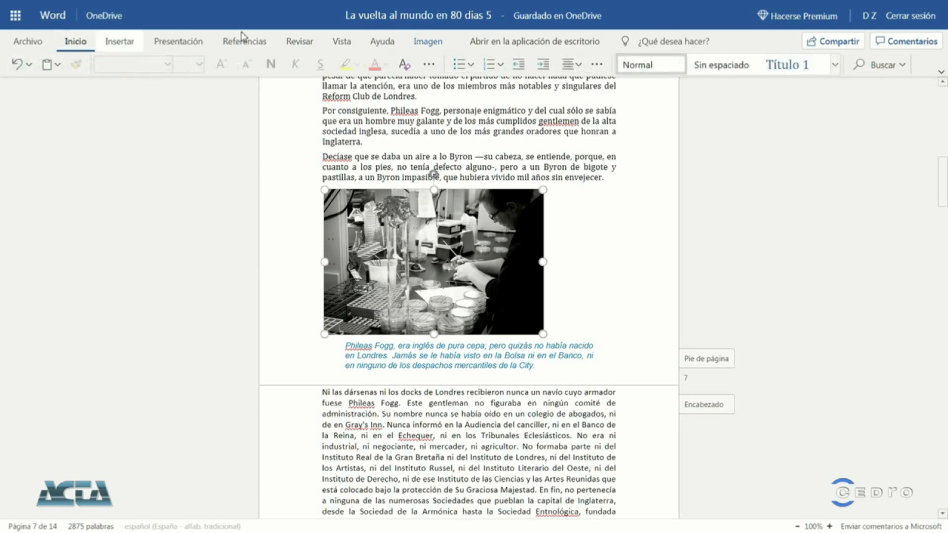
click(570, 66)
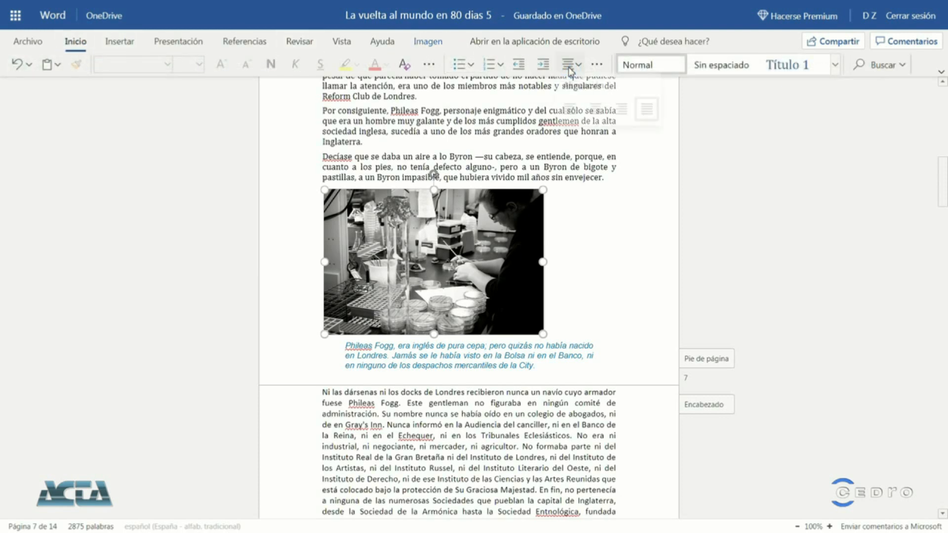
click(596, 115)
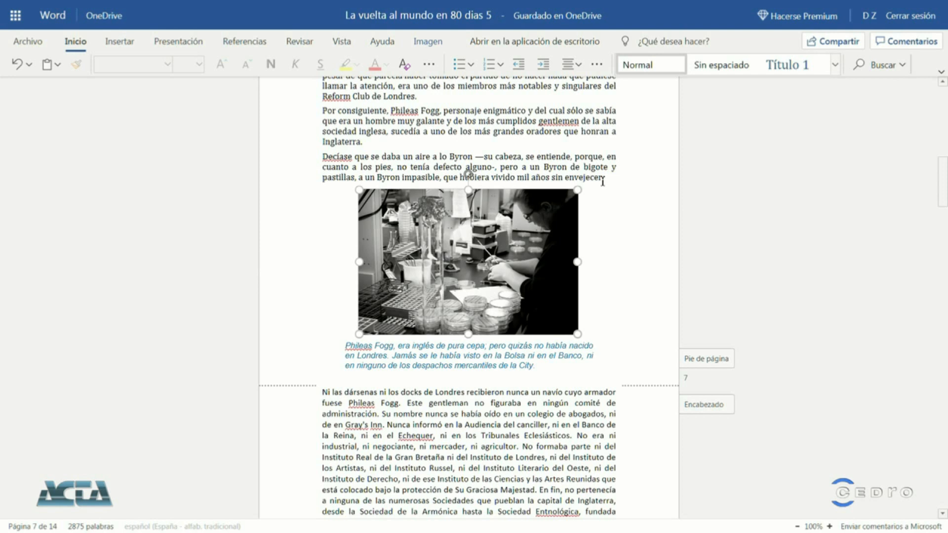
- Try a picture style with a black frame on the laboratory image
right_click(545, 211)
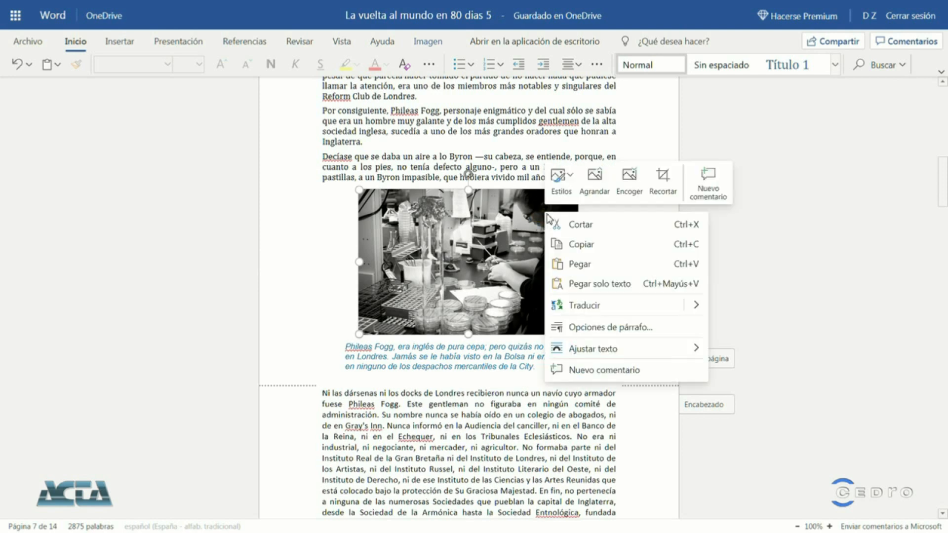
click(574, 188)
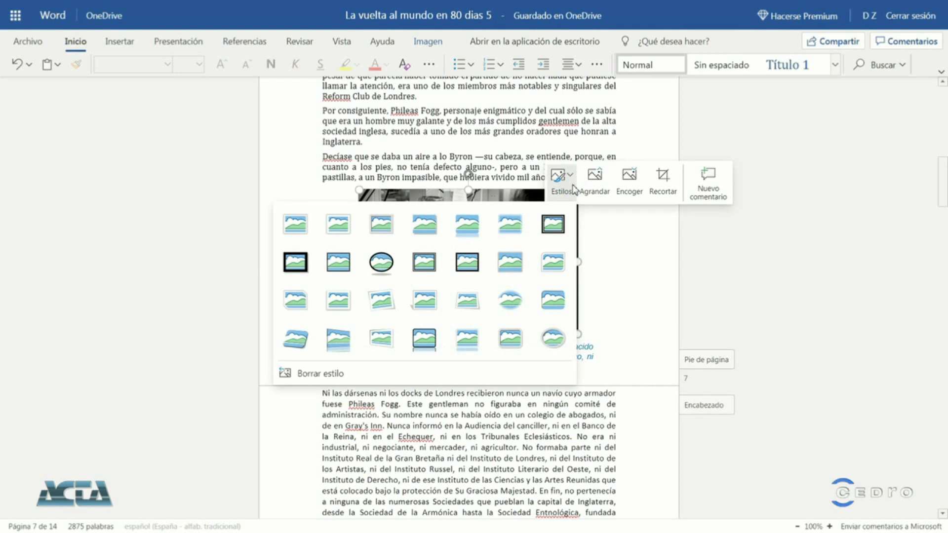
click(471, 264)
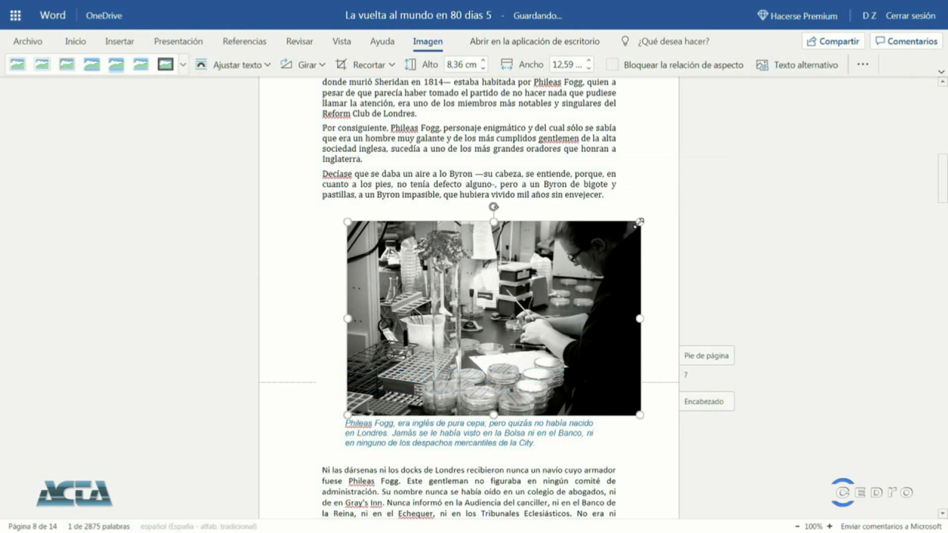
- Shrink the laboratory image in the first quote to about 4.74 by 7.14 cm and set its text wrapping to "Cuadrado a la izquierda"
drag(640, 222, 511, 261)
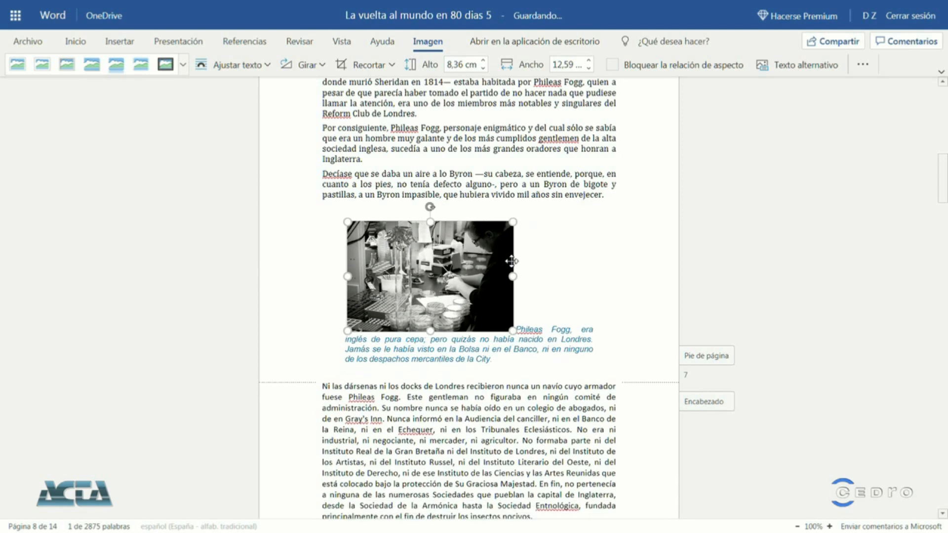
right_click(488, 253)
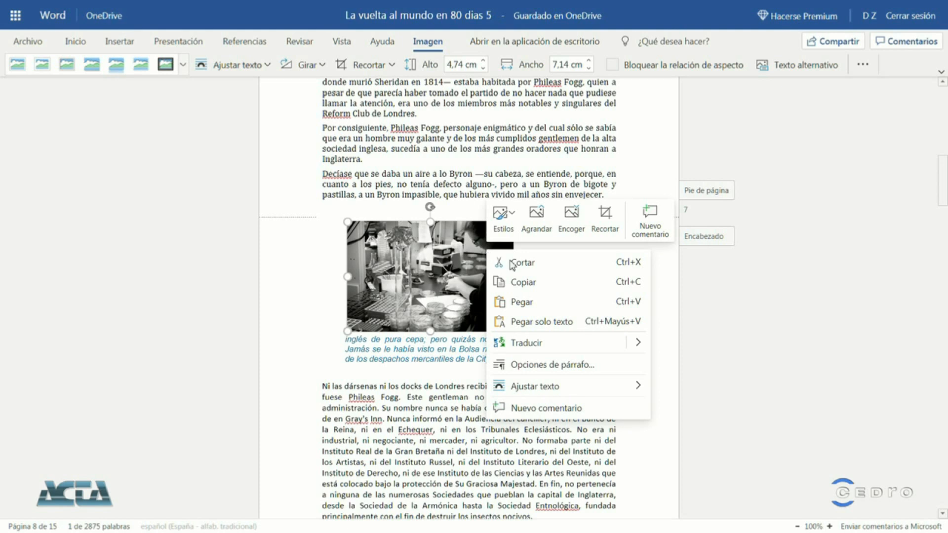
mouse_move(539, 390)
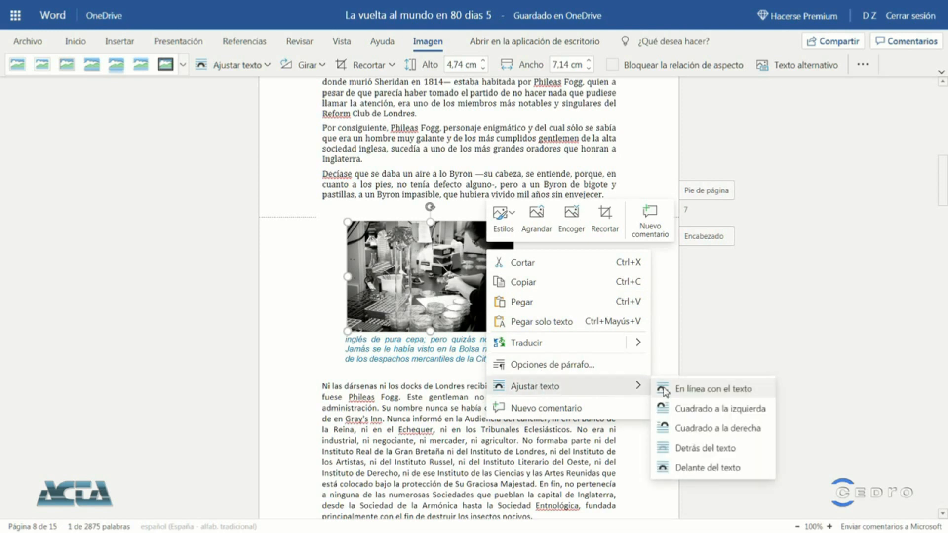
click(697, 409)
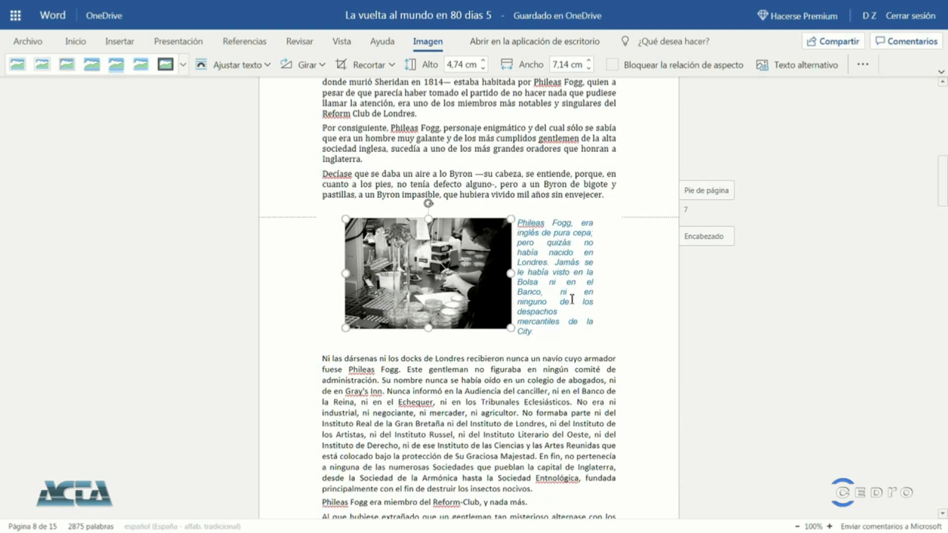
click(572, 299)
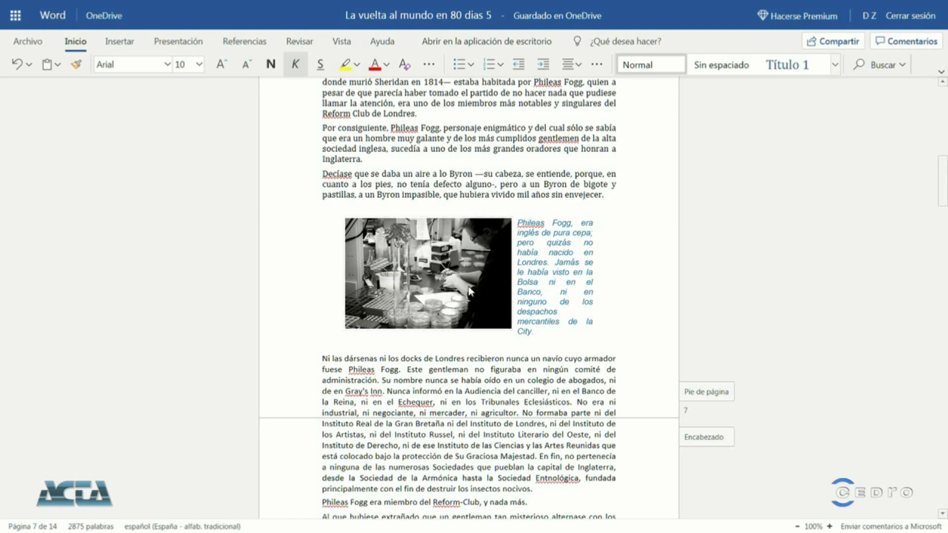
- Make the laboratory image slightly smaller and set the blue quote beside it to font size 9
click(474, 289)
drag(508, 326, 486, 312)
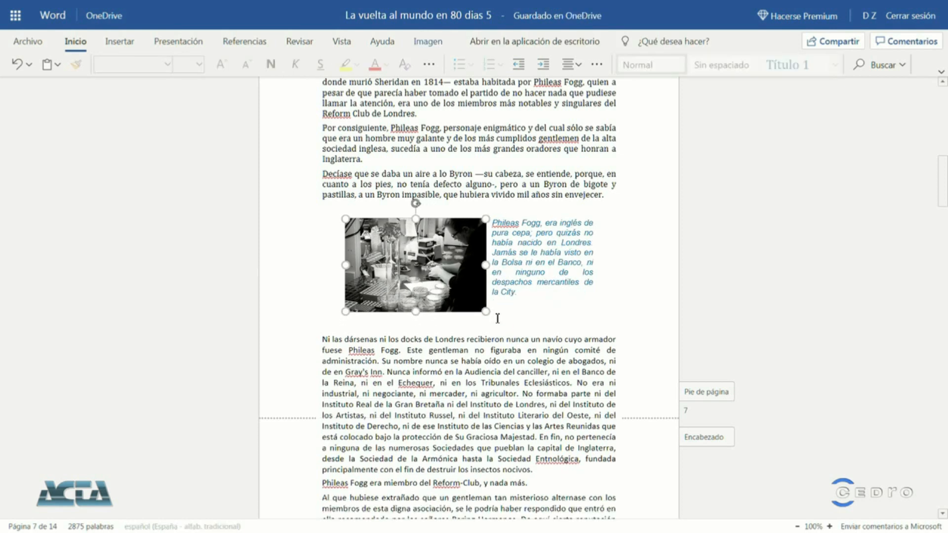
click(534, 293)
drag(533, 293, 496, 223)
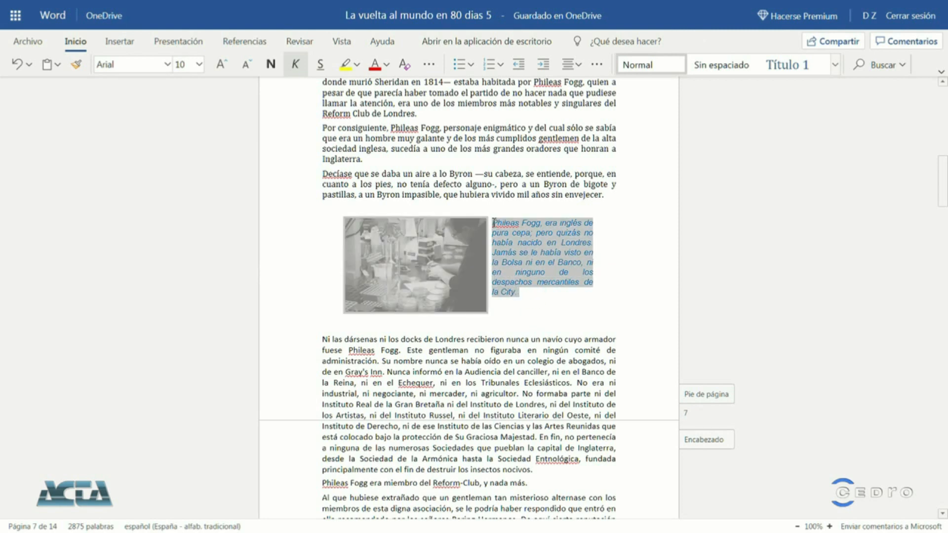
click(199, 64)
click(186, 104)
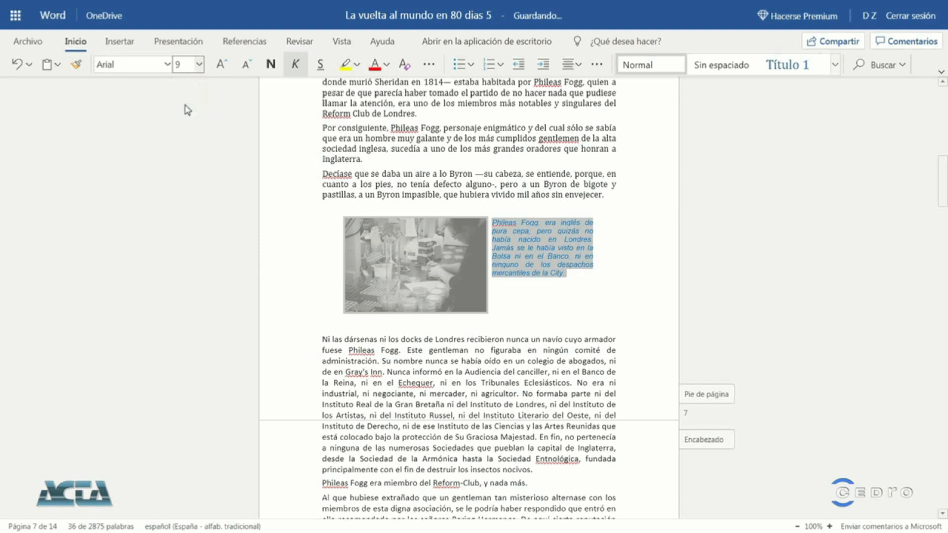
click(577, 279)
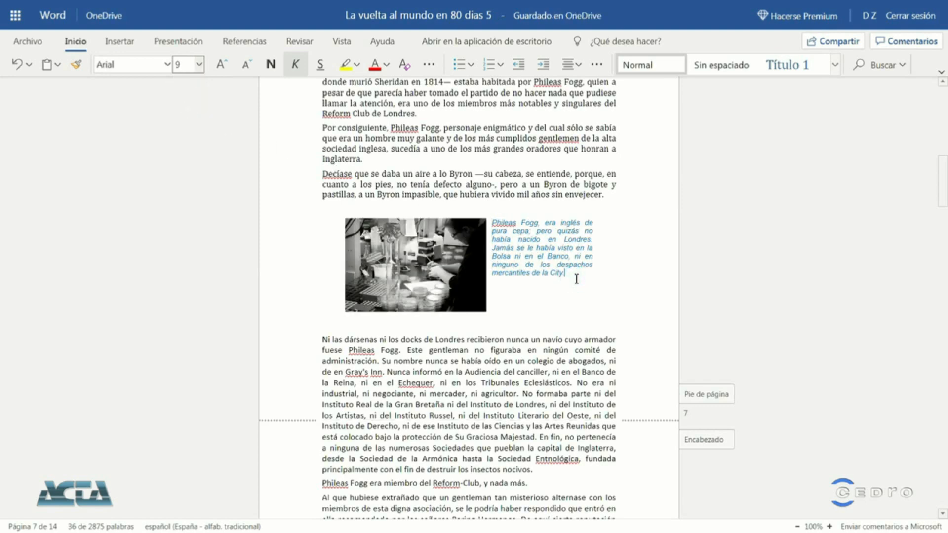
click(595, 324)
- Add an empty centred line after the first chapter paragraph, which ends with "Reform Club de Londres"
scroll(917, 494, up, 3)
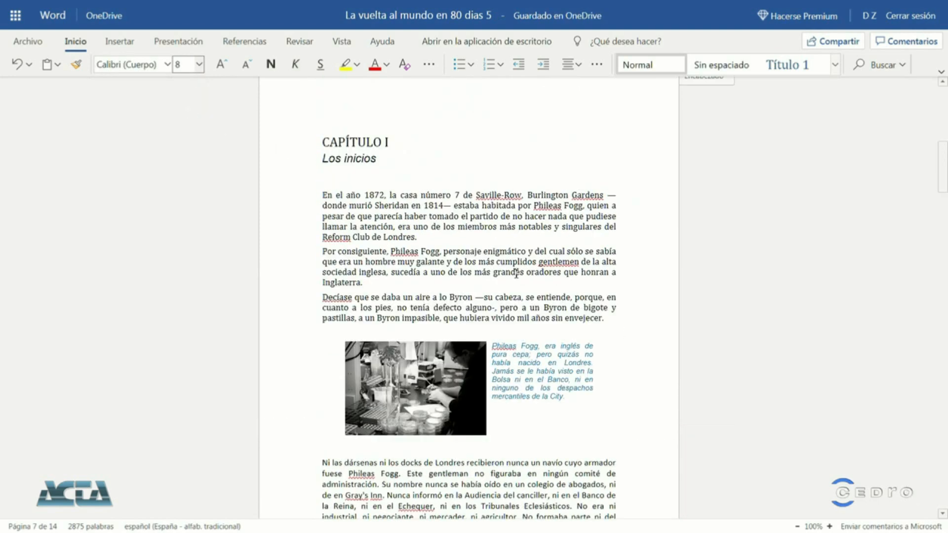
click(464, 227)
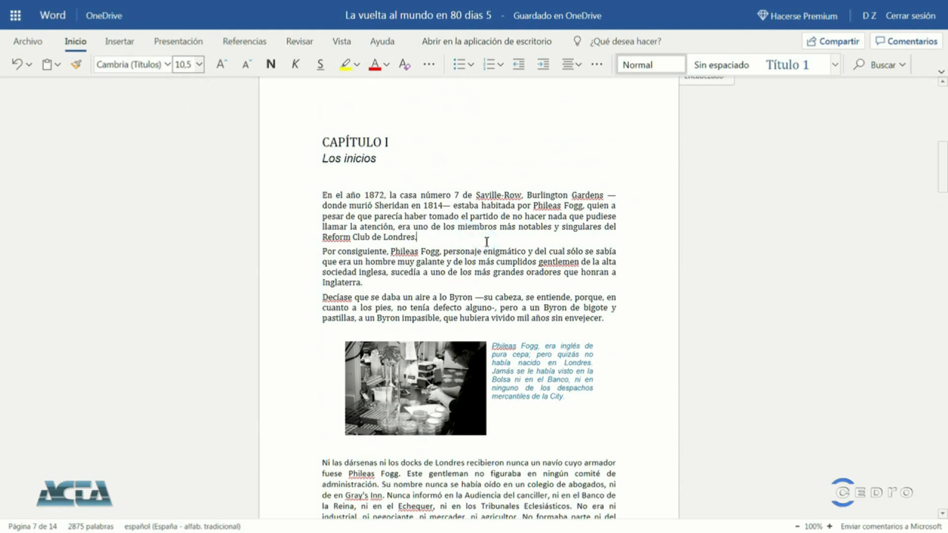
key(Return)
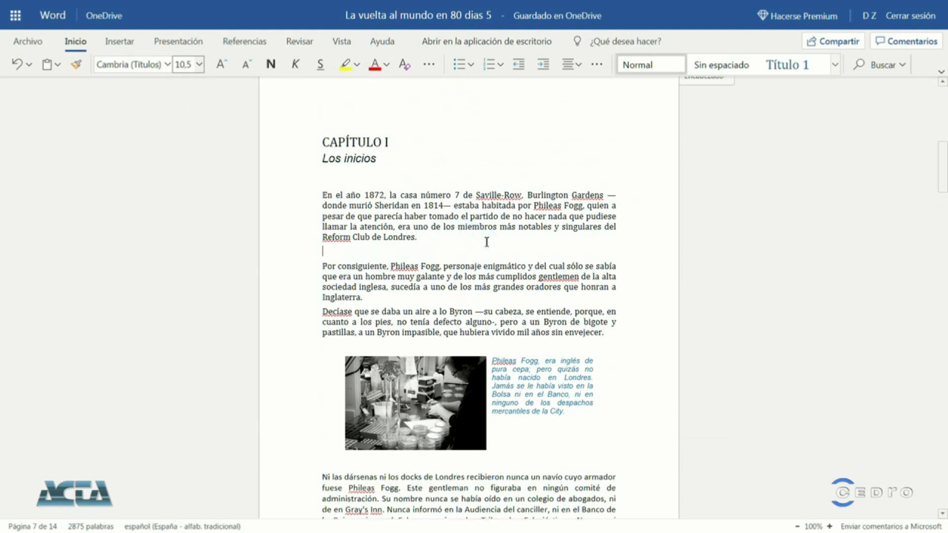
click(572, 72)
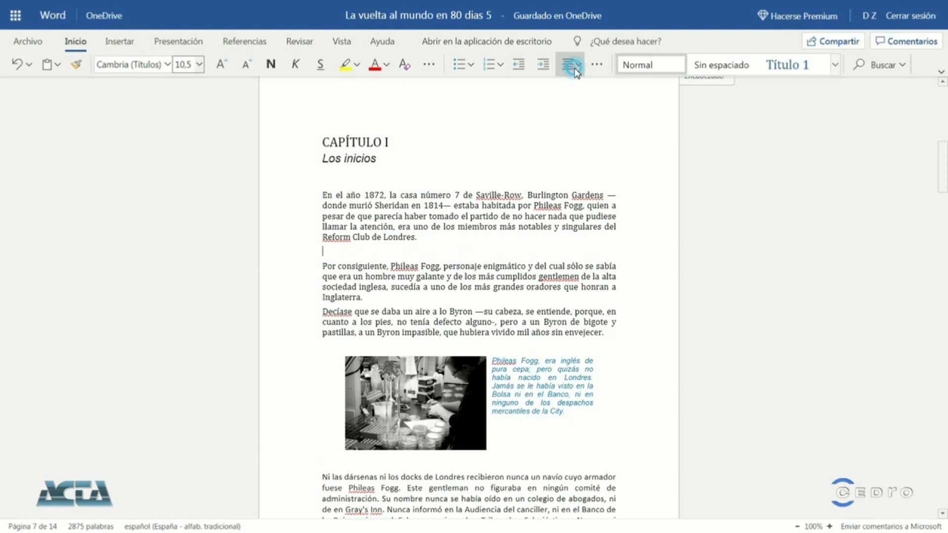
click(593, 112)
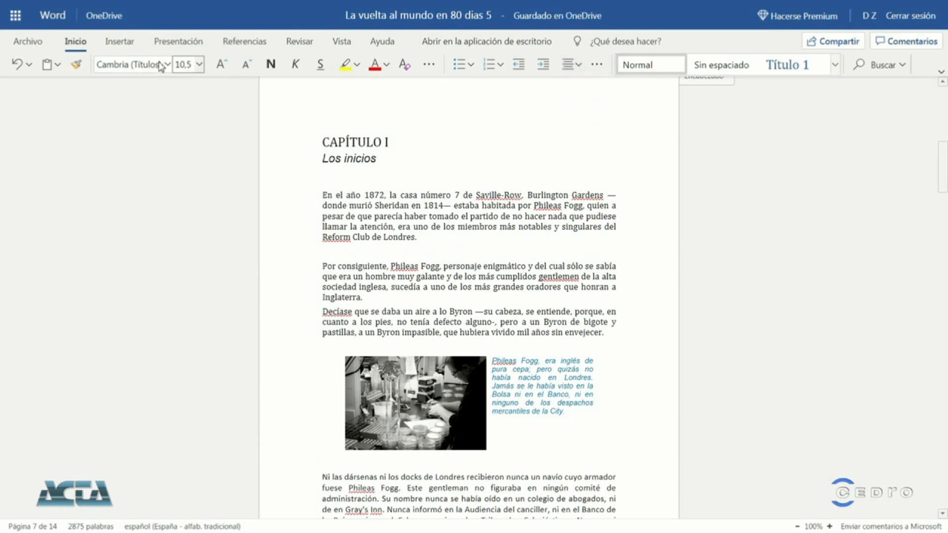
- Insert the device image Phishing.jpg in the empty centred line below the first chapter paragraph
click(119, 41)
click(202, 66)
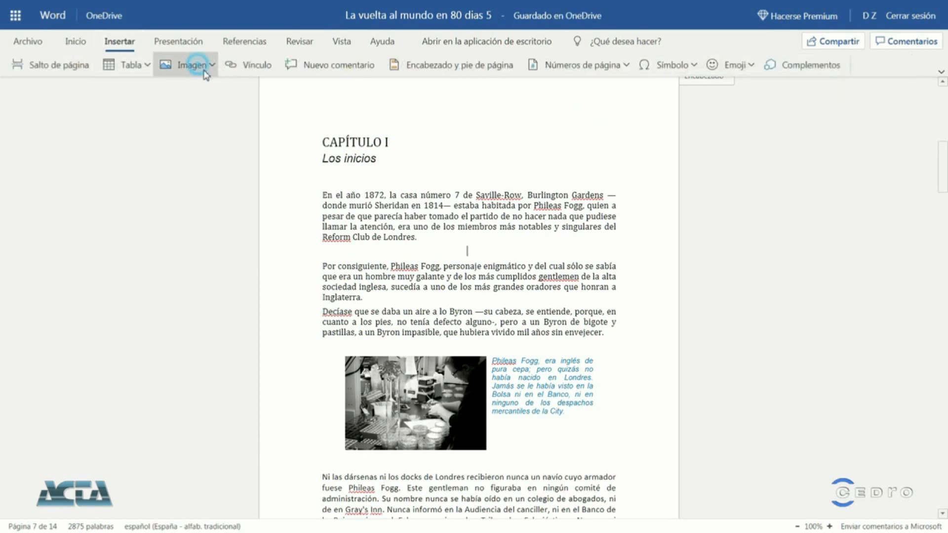
click(179, 109)
click(403, 278)
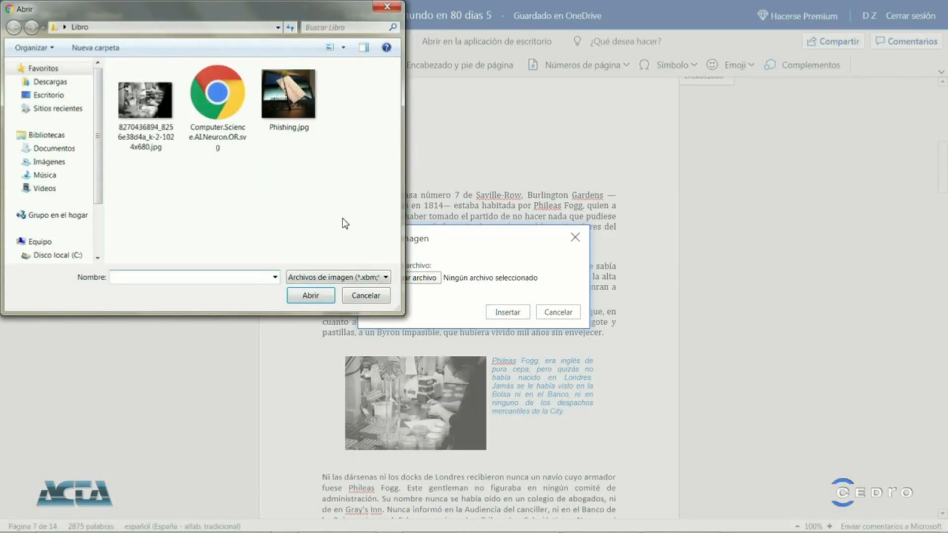
click(286, 99)
click(324, 295)
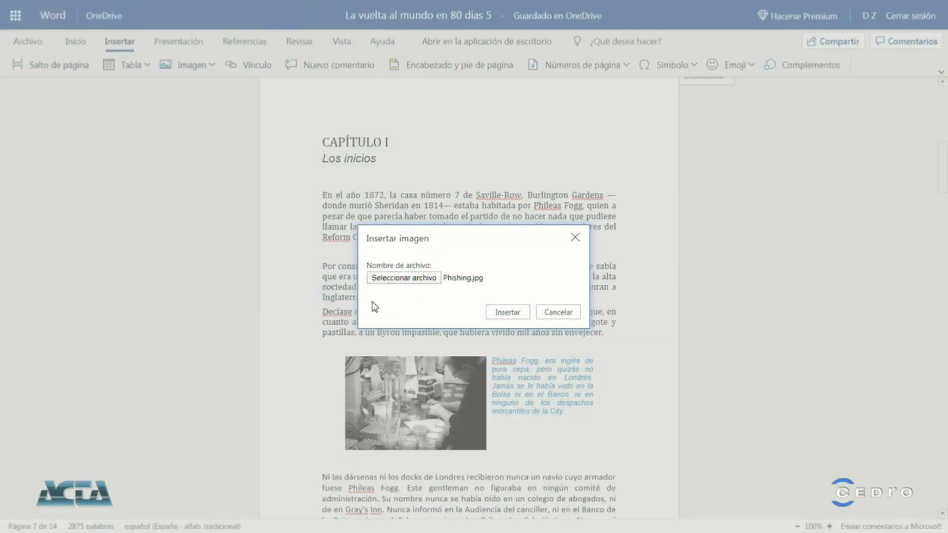
click(499, 314)
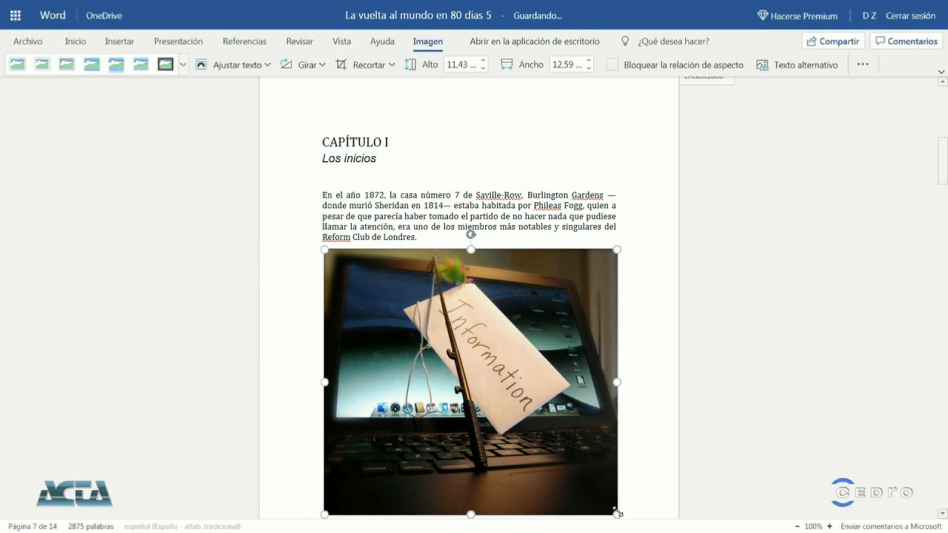
- Shrink the device image to about half its width and add the caption "Esta es la primera imagen del libro" below it
drag(616, 513, 578, 391)
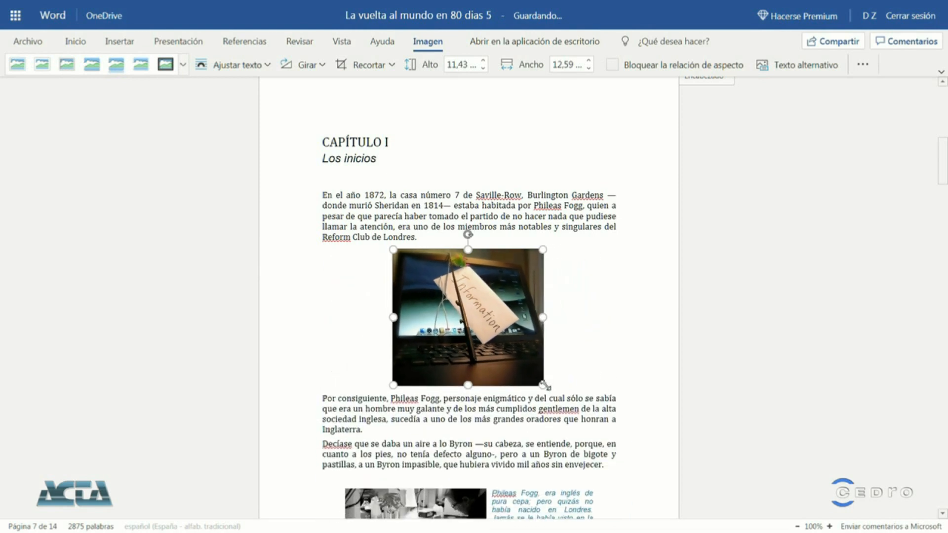
click(592, 386)
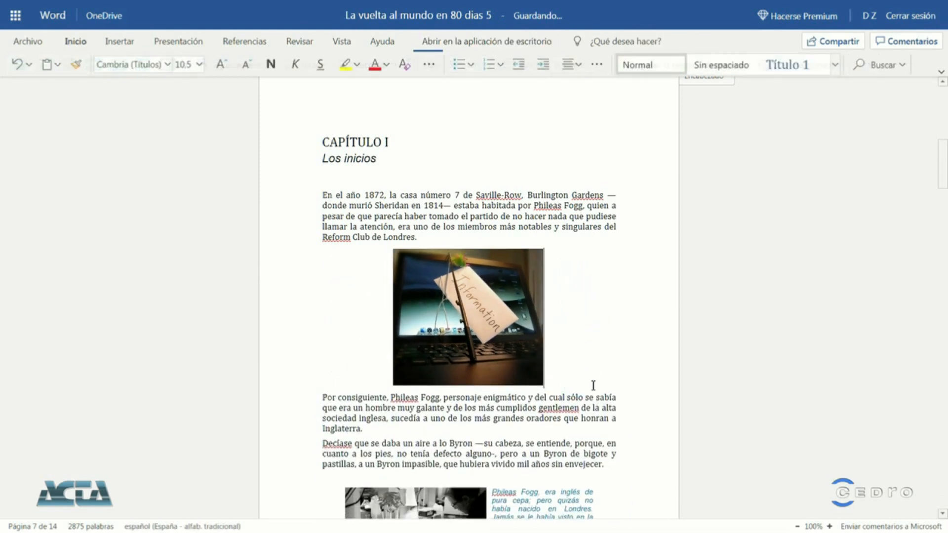
key(Return)
text(Esta es la primera imagen del libro)
key(Return)
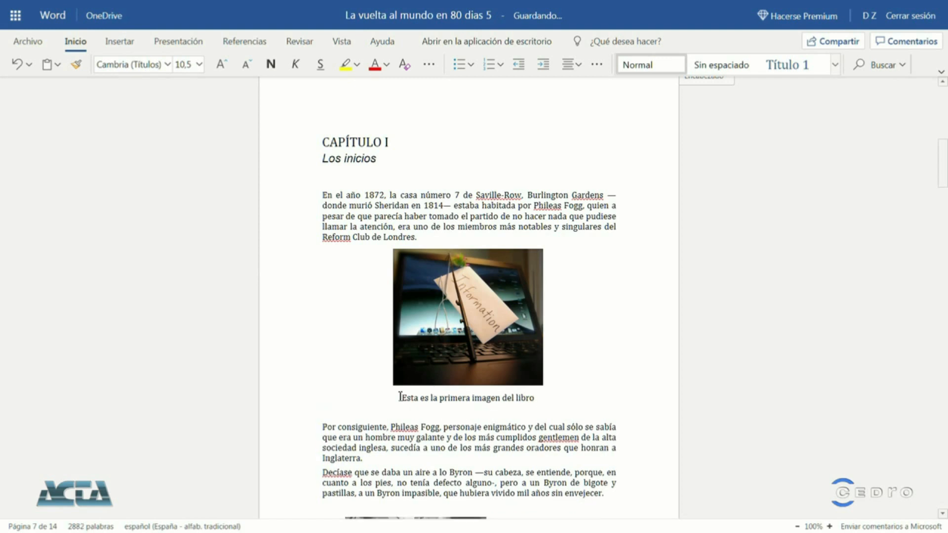
- Format the image caption in Century Gothic at font size 9
drag(313, 399, 559, 395)
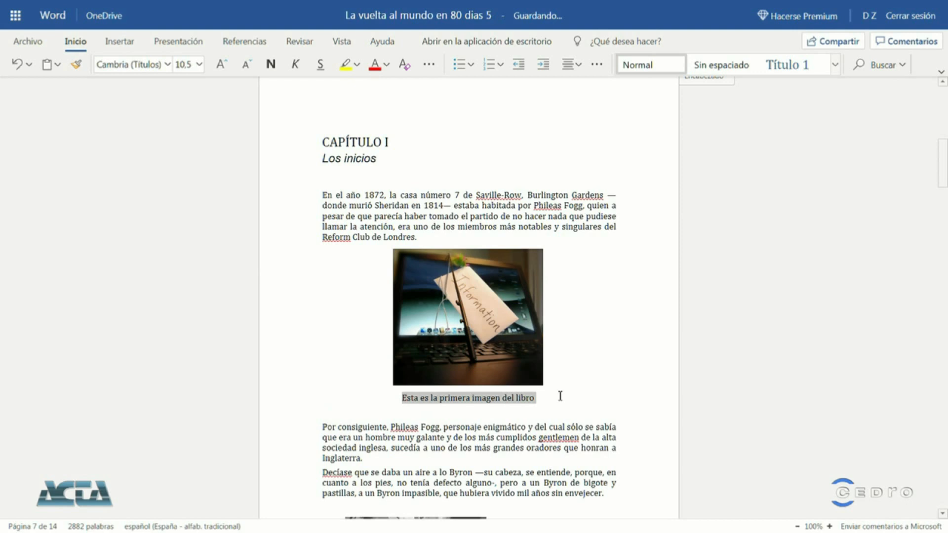
click(200, 64)
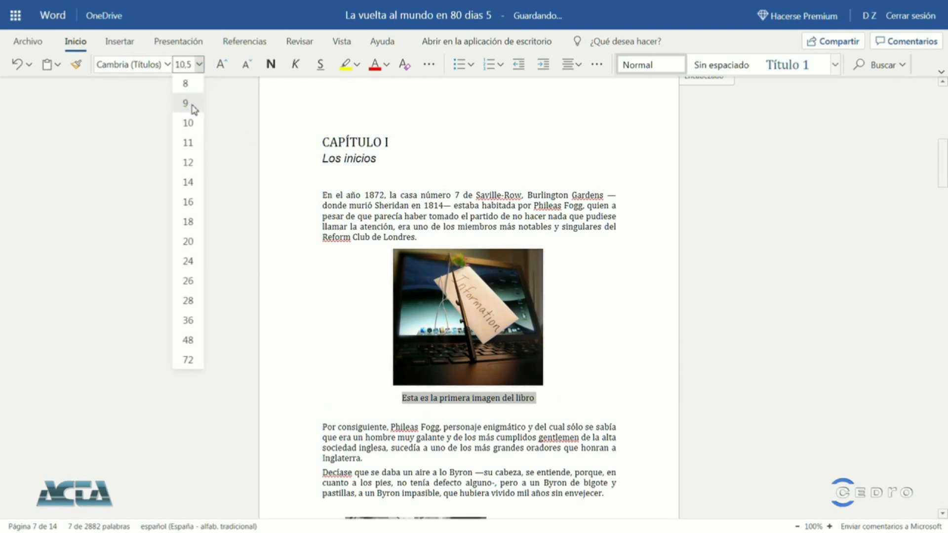
click(190, 103)
click(168, 65)
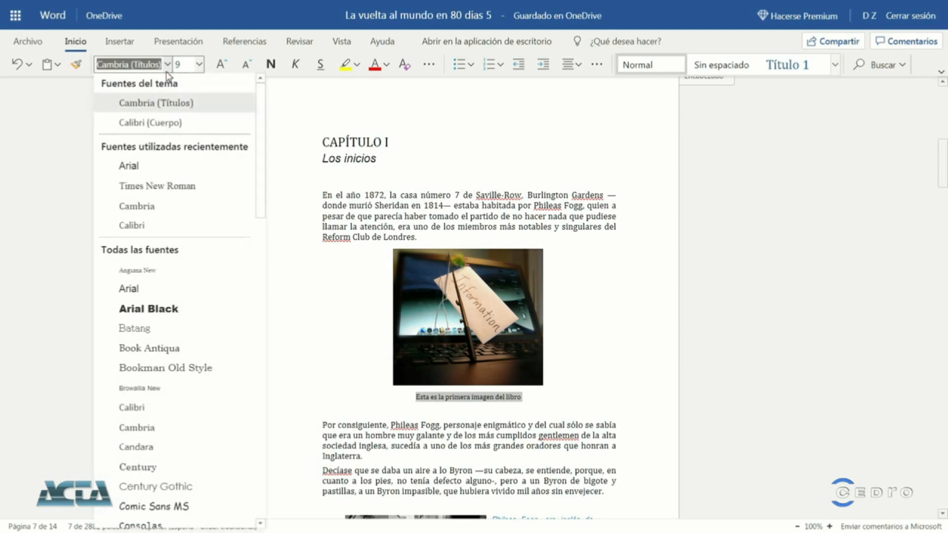
click(165, 487)
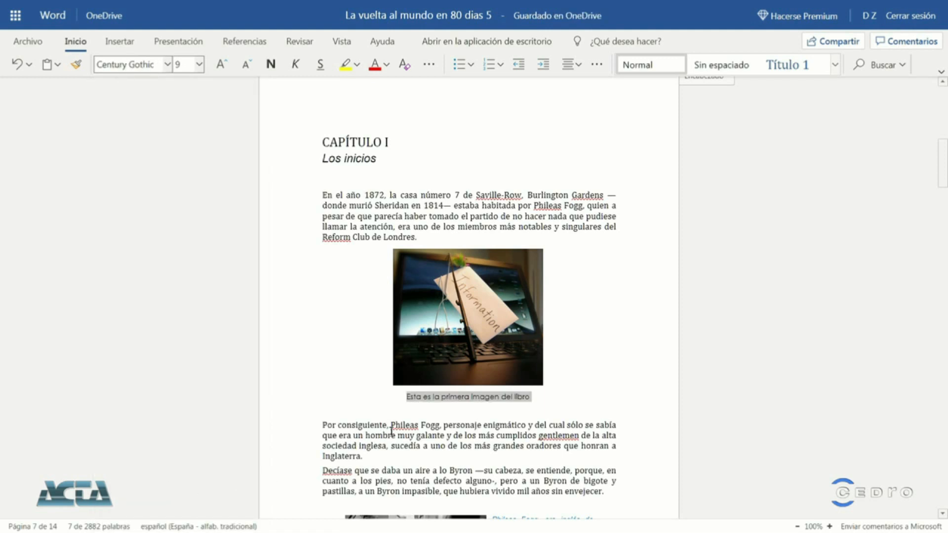
click(426, 423)
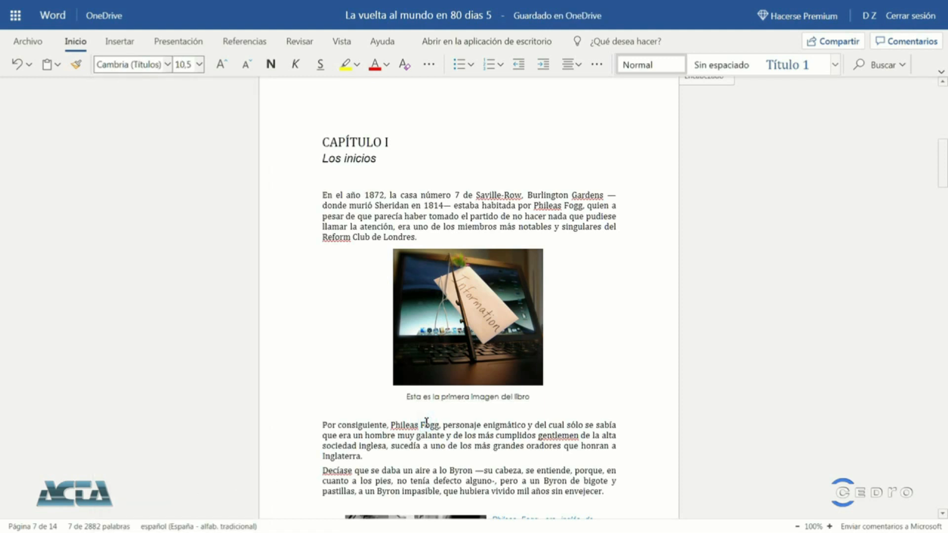
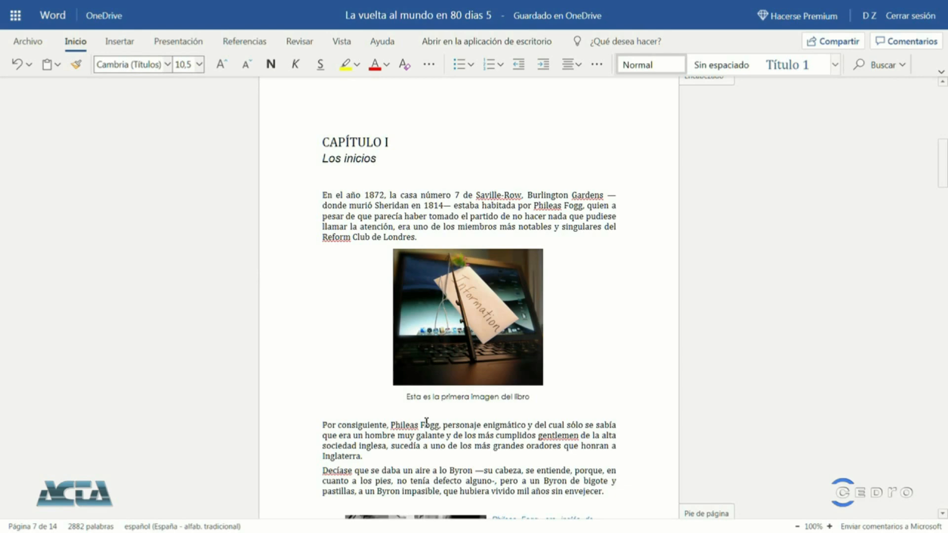
- Insert a table with 4 columns and 8 rows below the line "Phileas Fogg era miembro del Reform-Club, y nada más."
scroll(470, 296, down, 8)
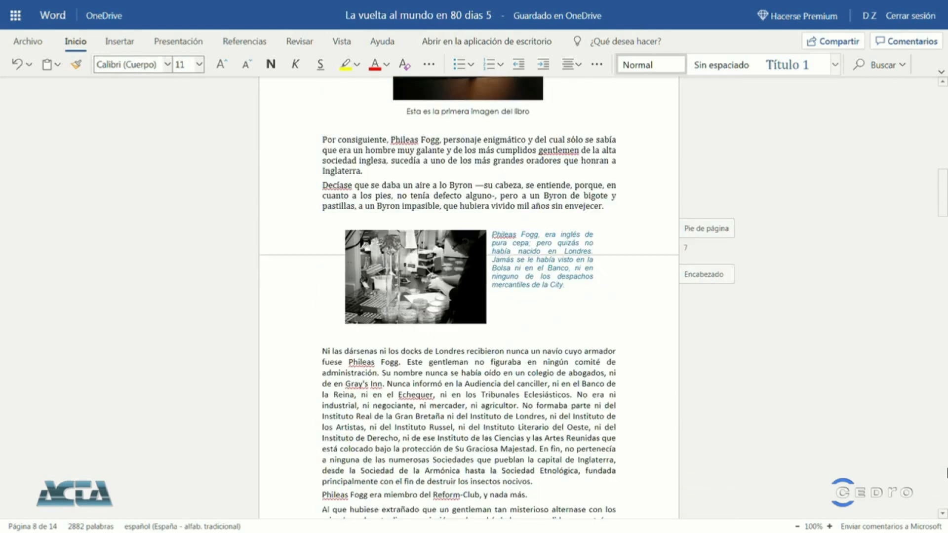
scroll(527, 225, down, 4)
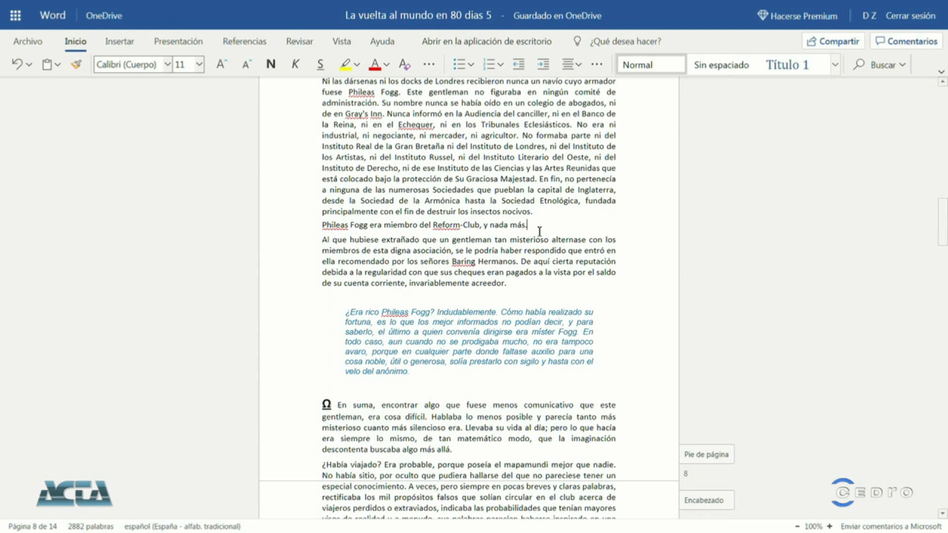
key(Return)
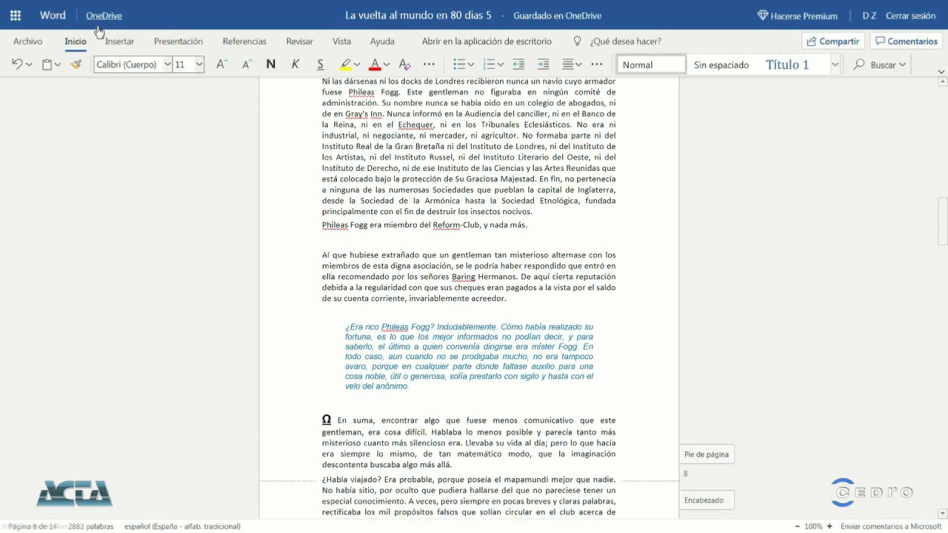
click(120, 40)
click(126, 68)
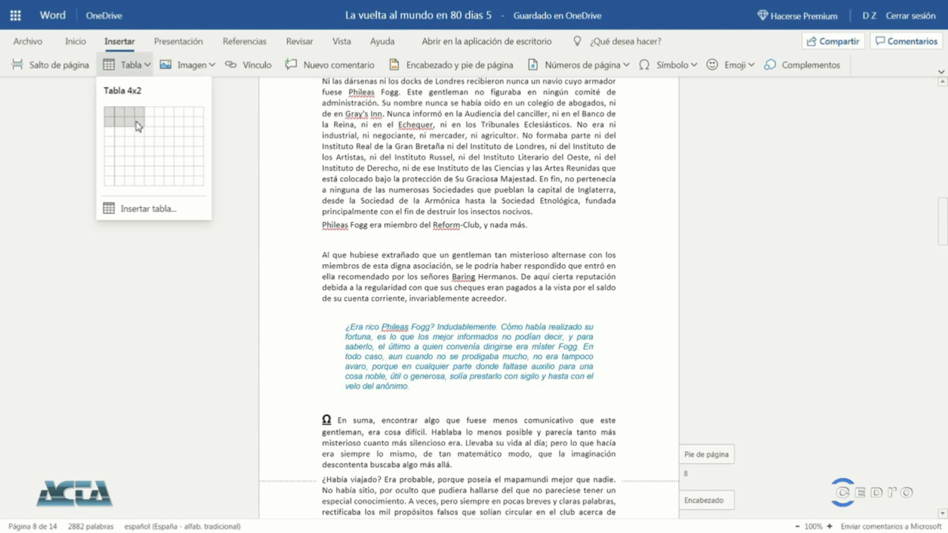
click(142, 184)
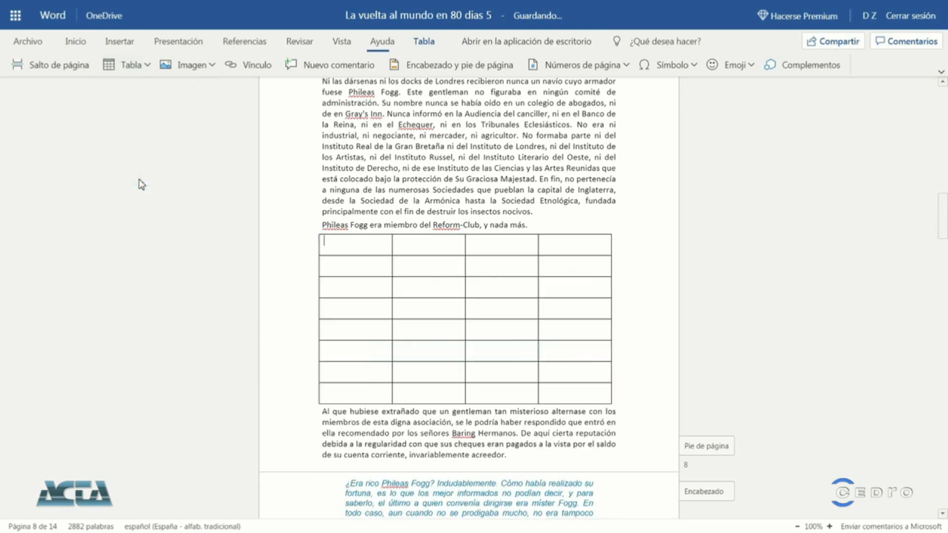
click(120, 41)
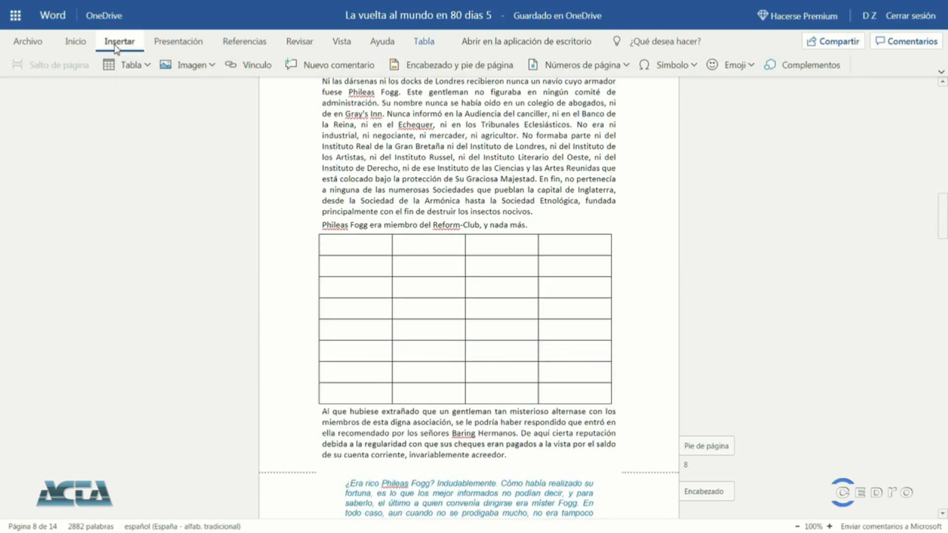
click(144, 65)
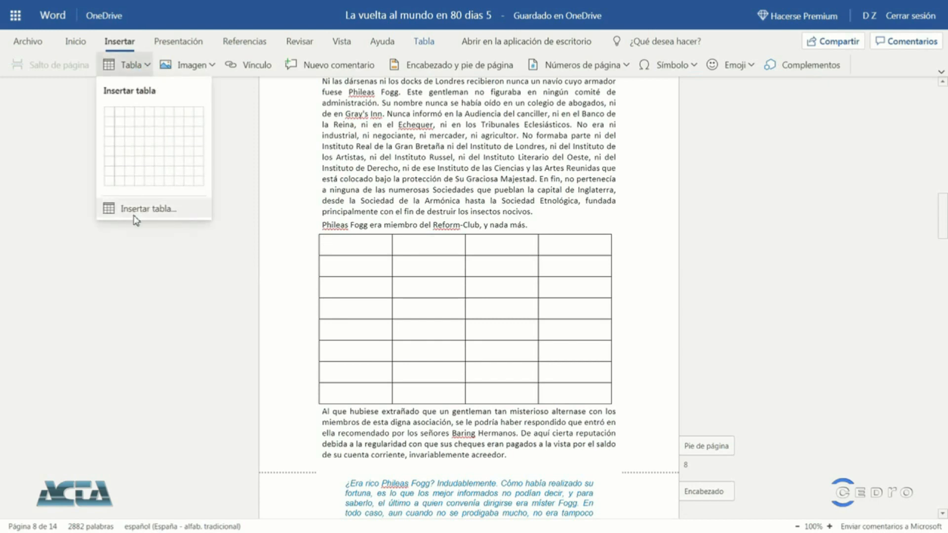
click(134, 213)
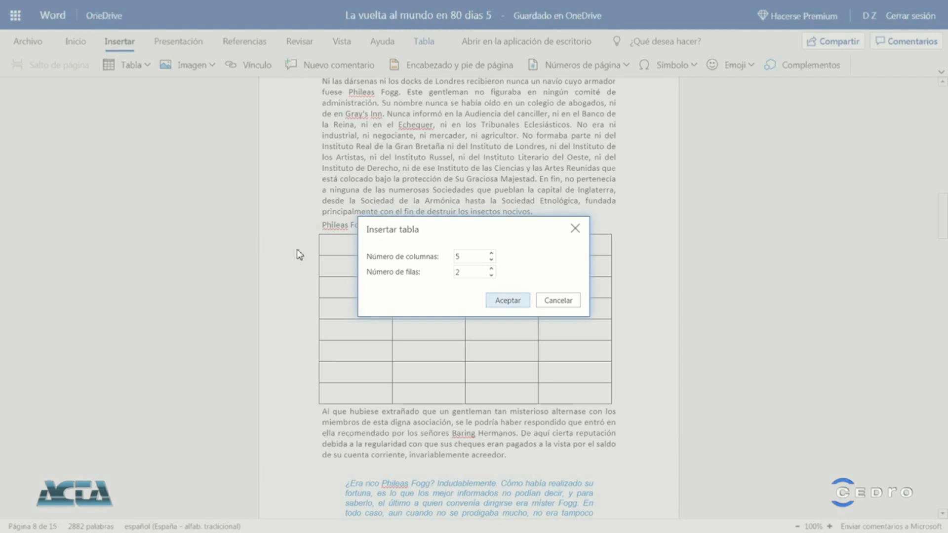
click(558, 301)
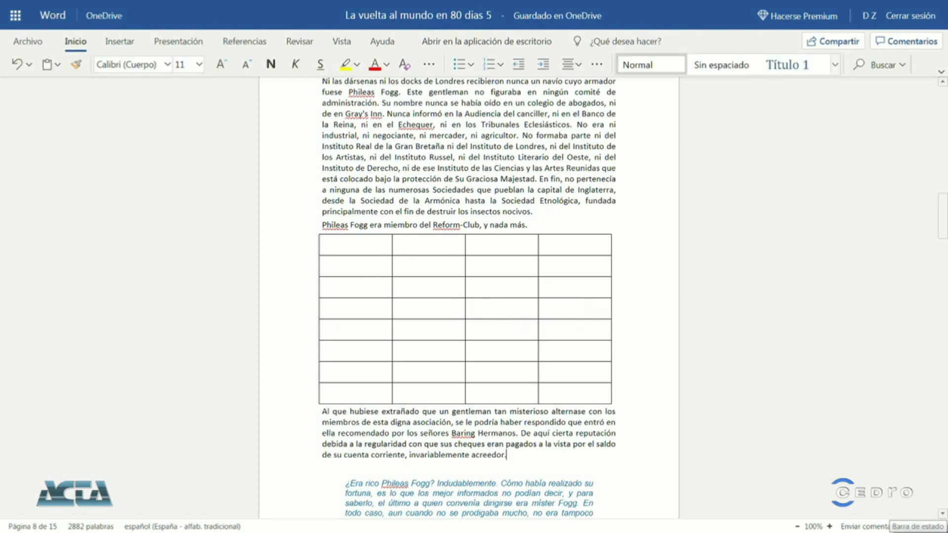
- Merge the cells of the table's first row and enter the title "Clasificación de los terremotos en la historia"
drag(341, 245, 561, 247)
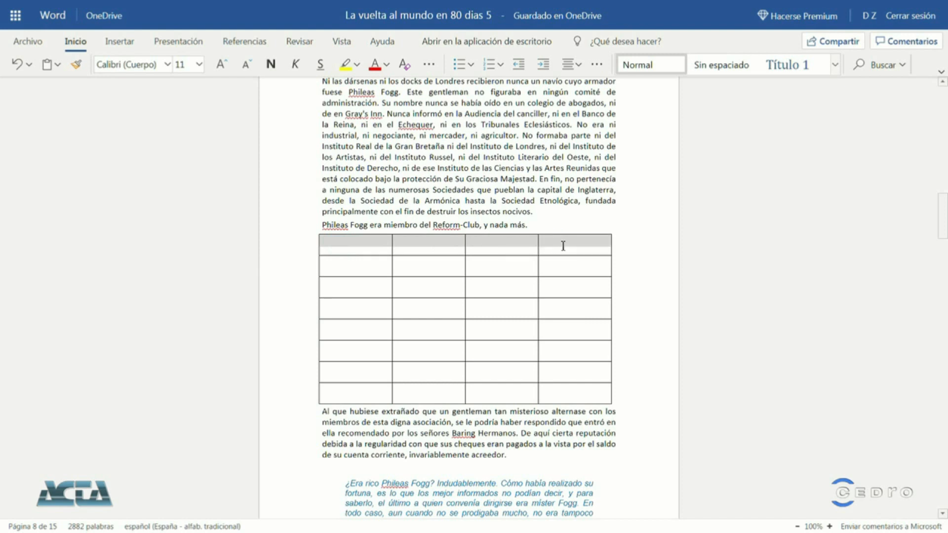
right_click(561, 247)
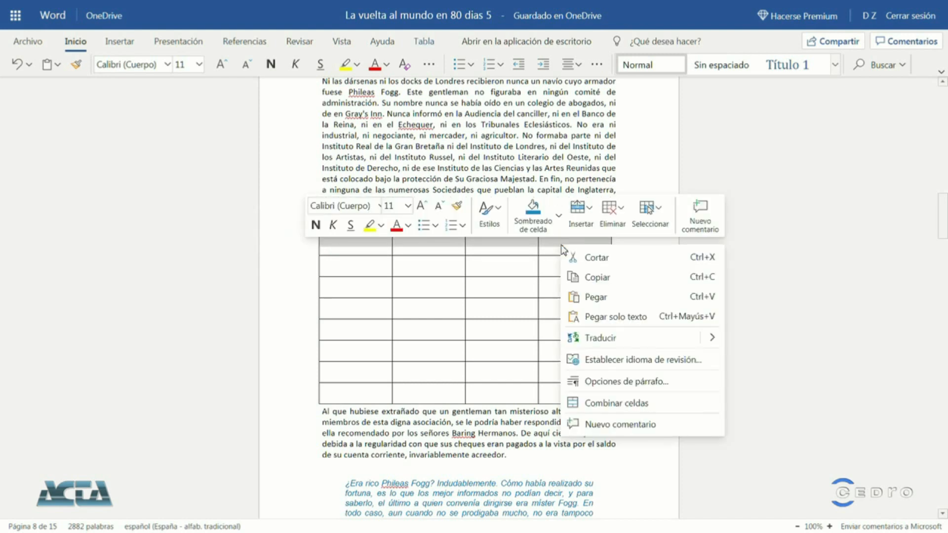
click(592, 408)
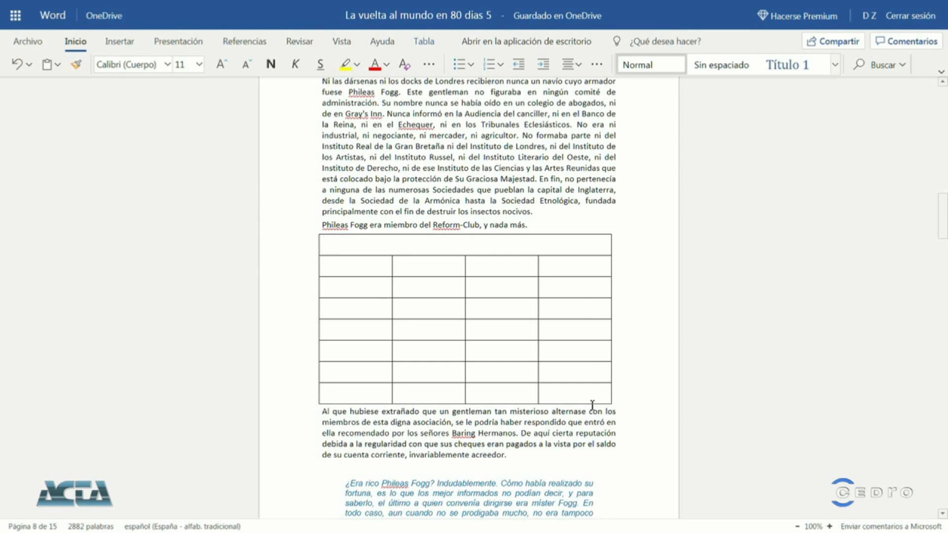
text(Clasificación de los)
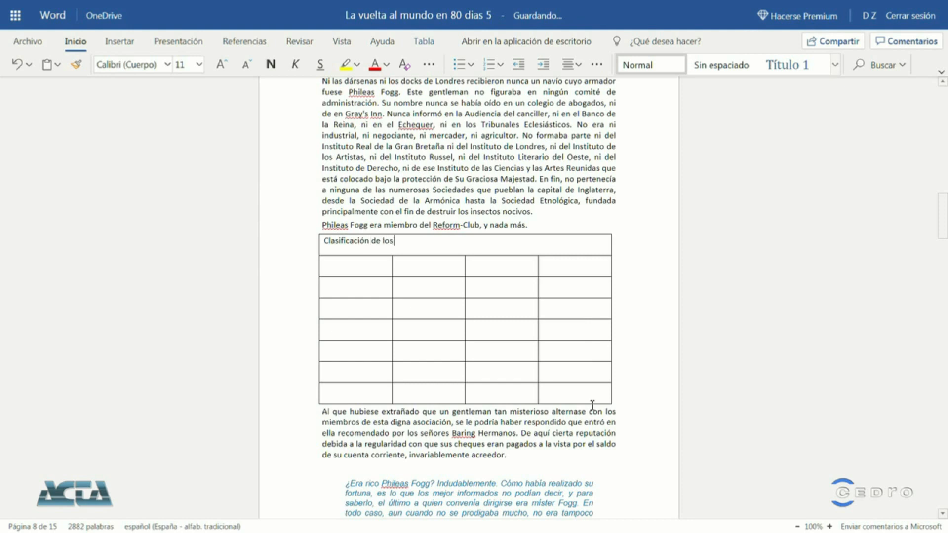
text( terremotos en la historia)
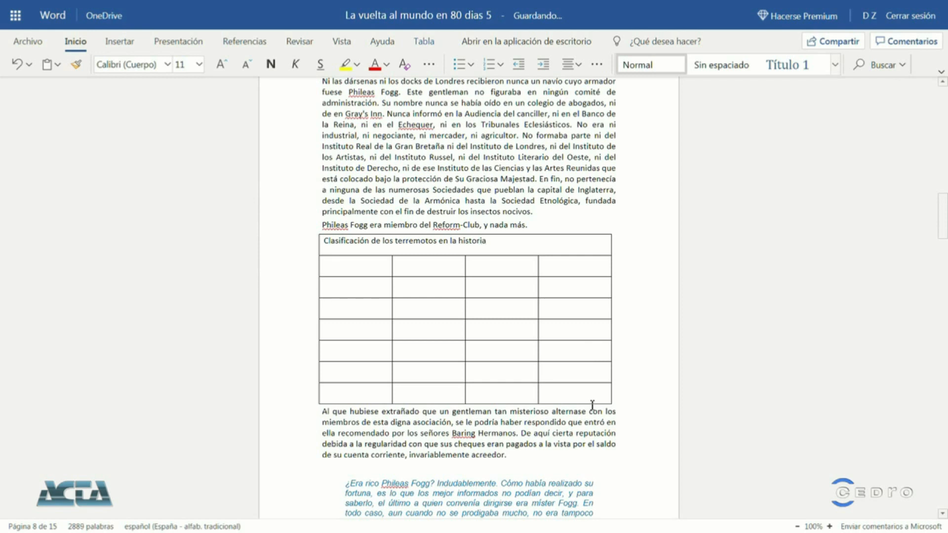
- Set the table title in Arial size 10 and add an empty line between the preceding paragraph and the table
key(shift+Home)
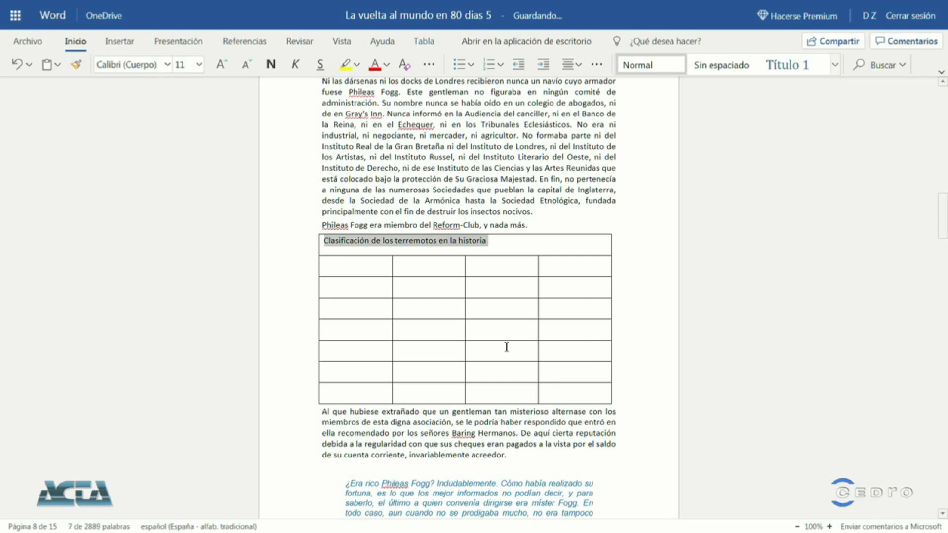
click(159, 64)
click(128, 186)
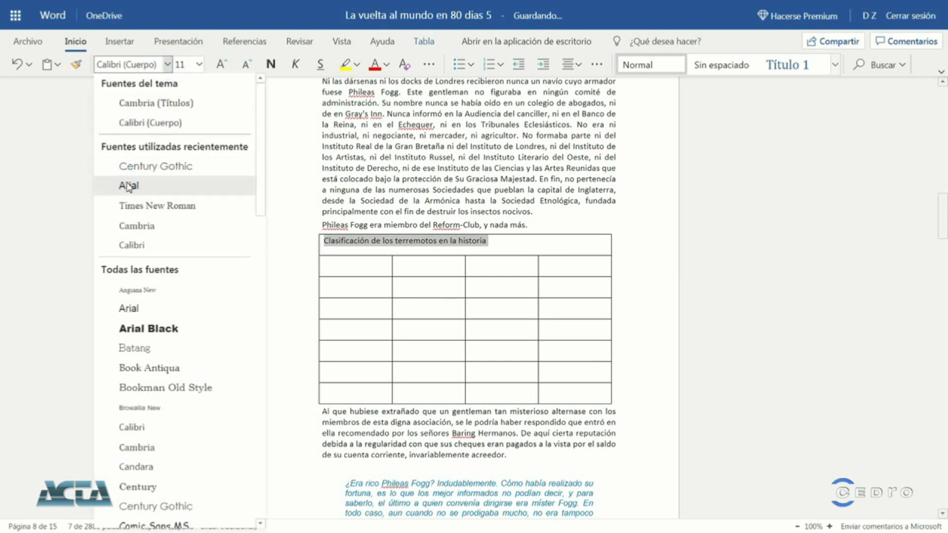
click(194, 64)
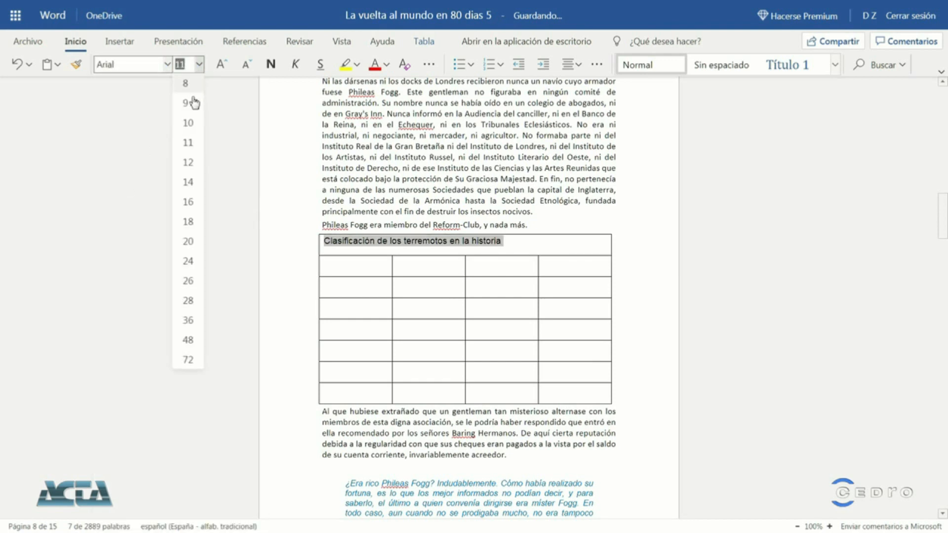
click(188, 123)
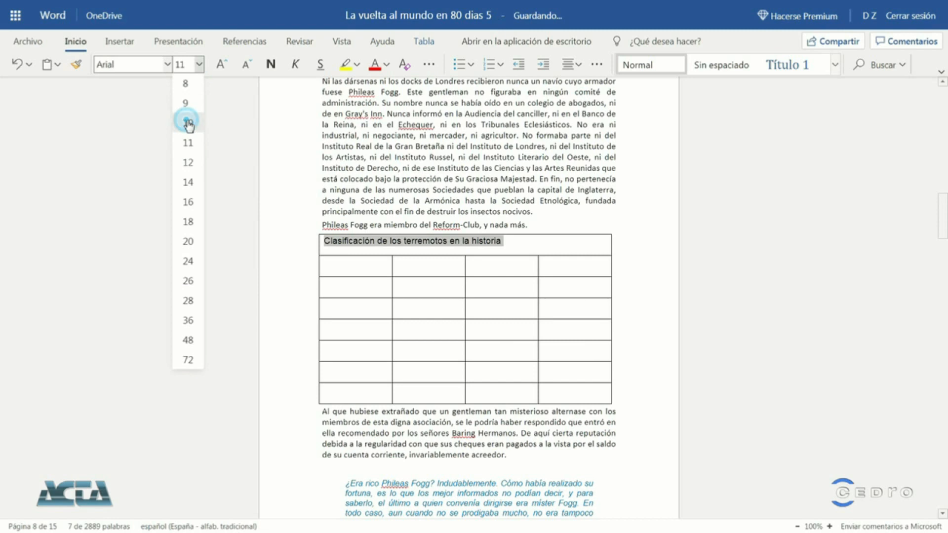
click(541, 227)
key(Return)
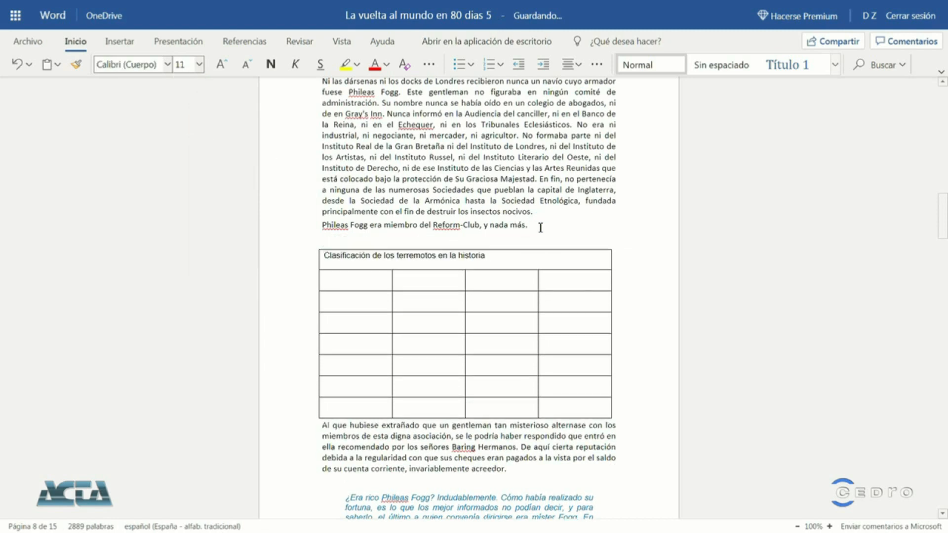
- Shade the table's title row with a light tan cell colour
click(507, 263)
right_click(508, 267)
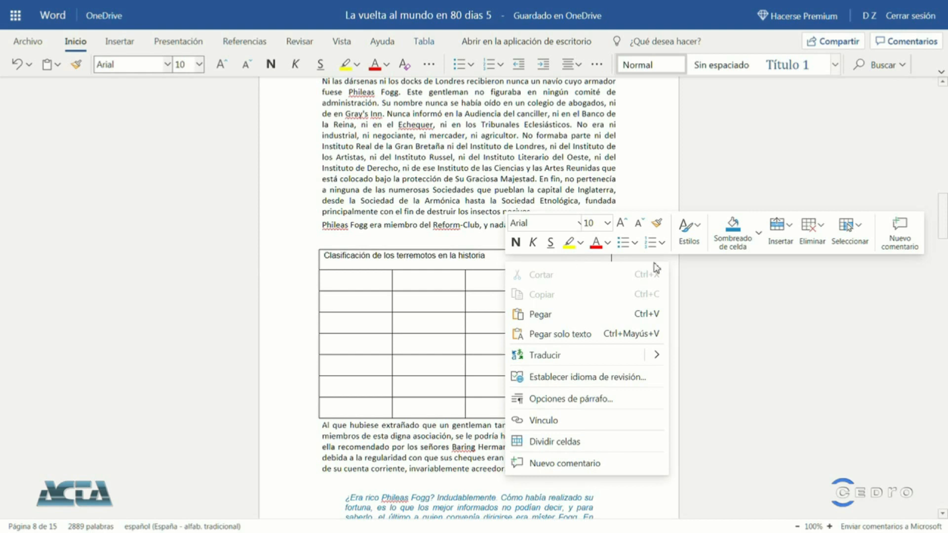
click(759, 235)
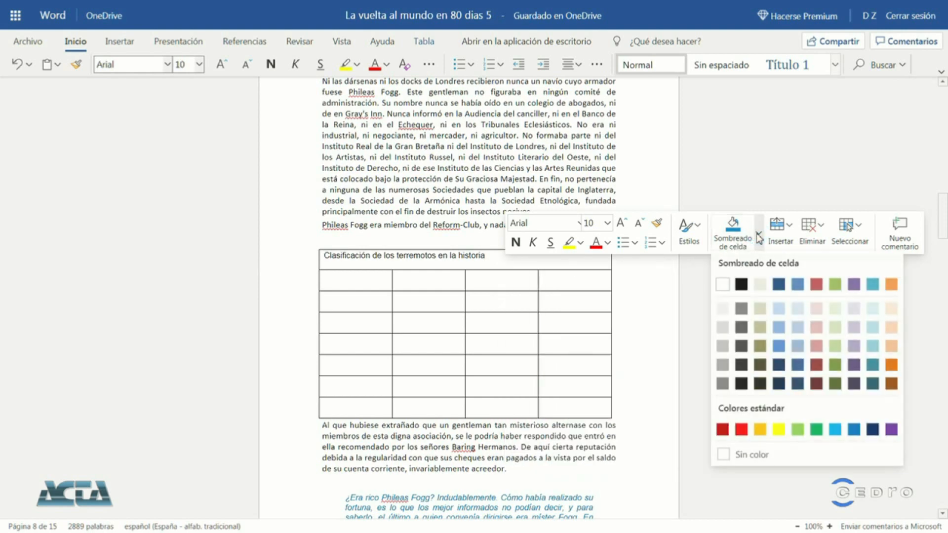
click(760, 309)
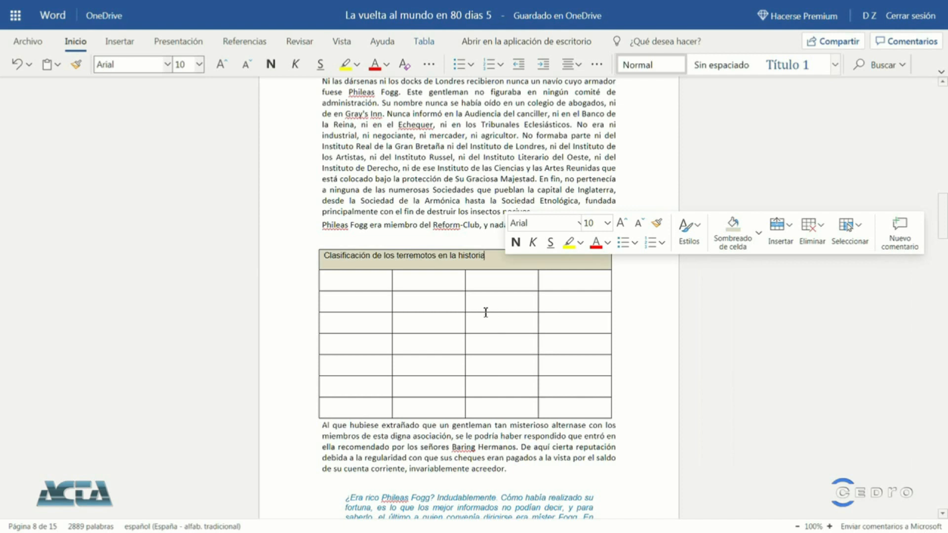
- Fill the first column below the title row with the countries China, India and Chile
click(375, 287)
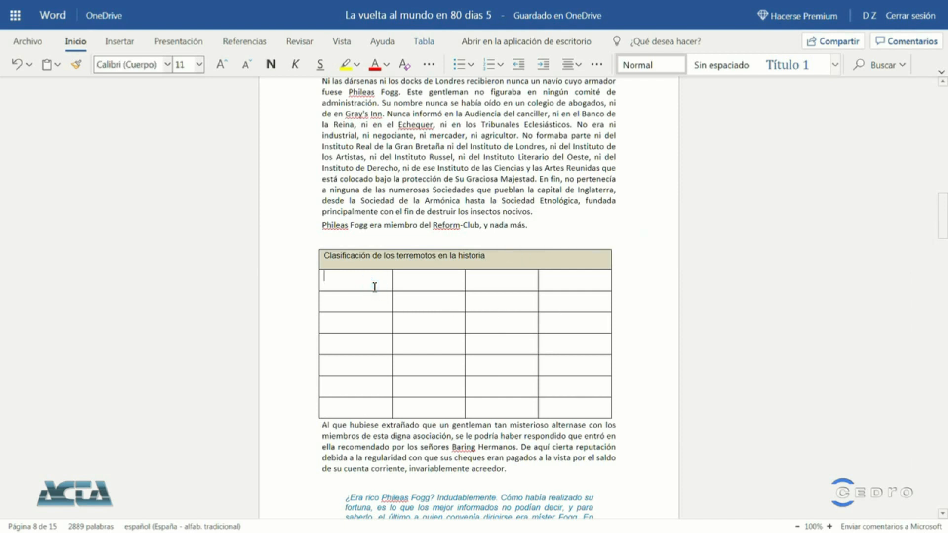
text(China)
click(371, 305)
text(India)
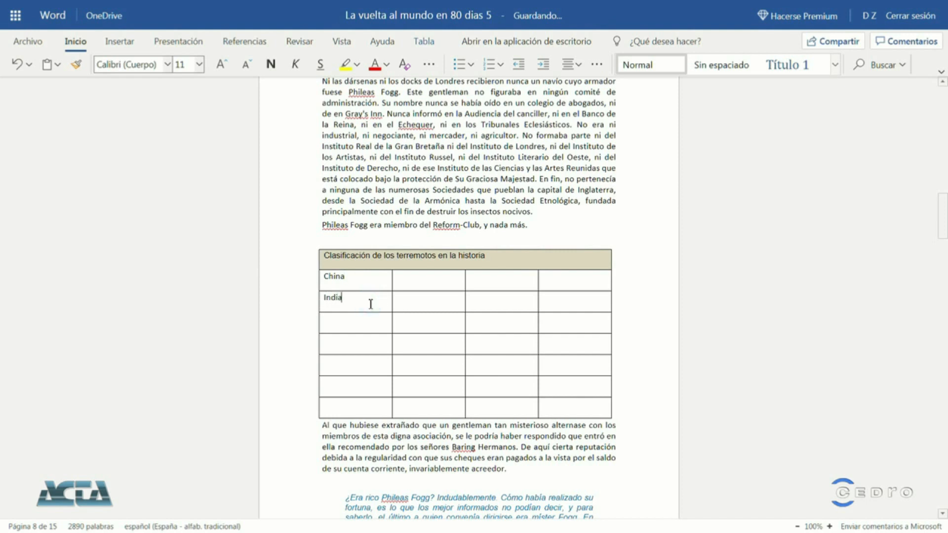
click(352, 320)
text(Chile)
click(335, 342)
- Enter 7,8 for China, 8,0 for India and 8,9 for Chile in the table's second column
click(423, 274)
text(7,8)
click(434, 304)
text(8,0)
click(425, 320)
text(8,9)
- Enter the years 1934 for China, 1976 for India and 1988 for Chile in the third column
click(486, 285)
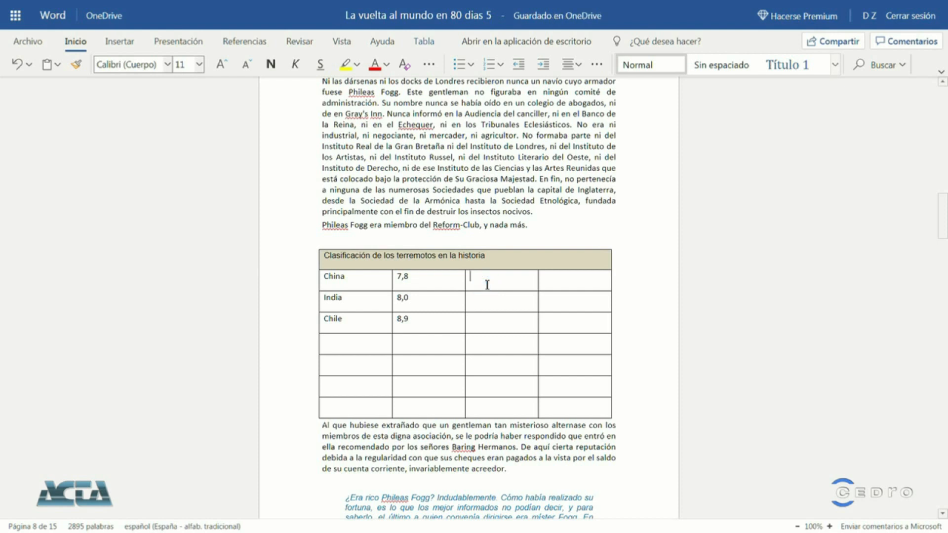
text(1934)
click(489, 299)
text(1976)
click(489, 318)
text(1988)
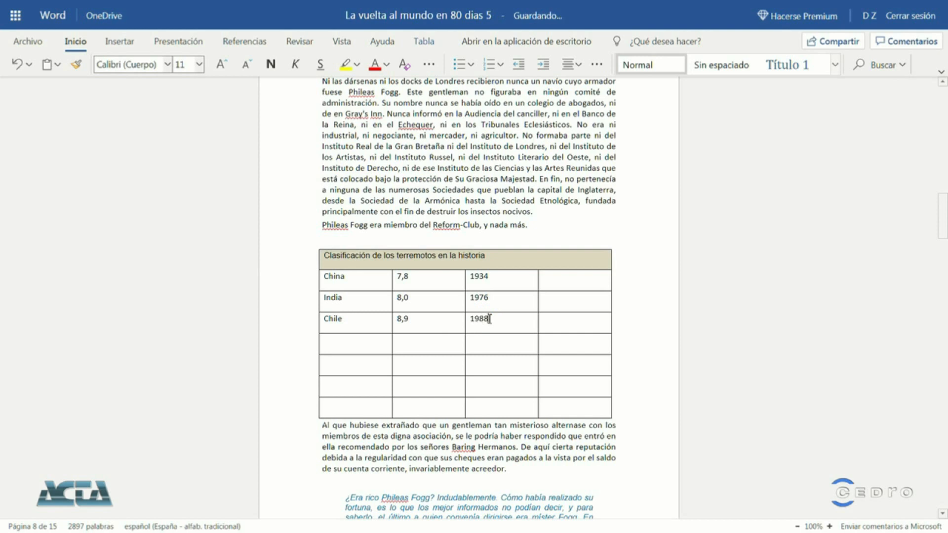
- Enter 10.000 for China, 12.000 for India and 300 for Chile in the table's fourth column
click(563, 280)
text(10.000)
click(563, 299)
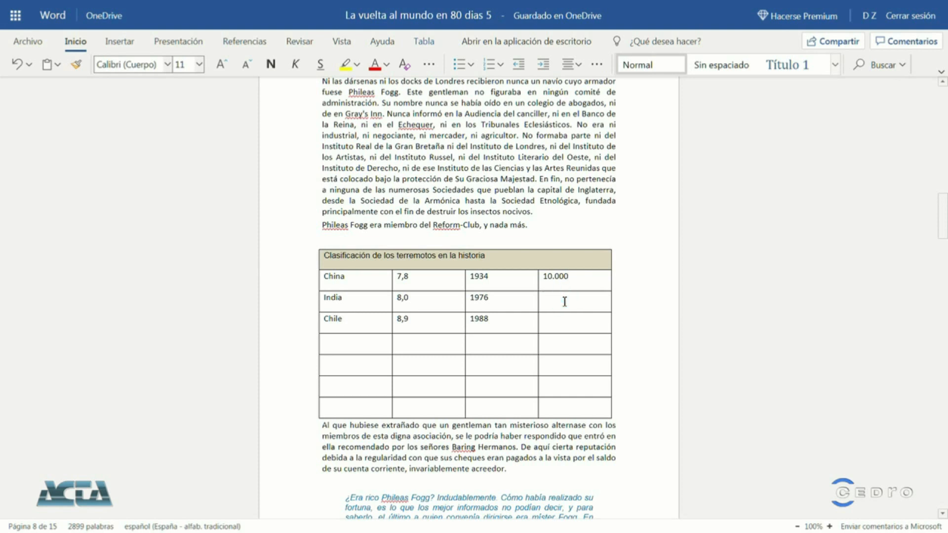
text(12.000)
click(561, 322)
text(300)
- Insert an empty row above the China row of the earthquake table
click(326, 278)
drag(326, 279, 646, 288)
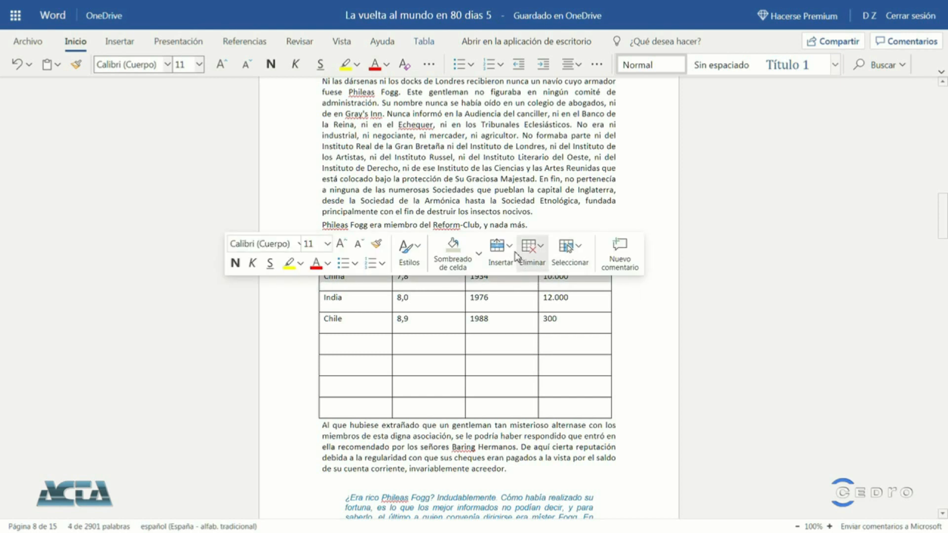
click(510, 250)
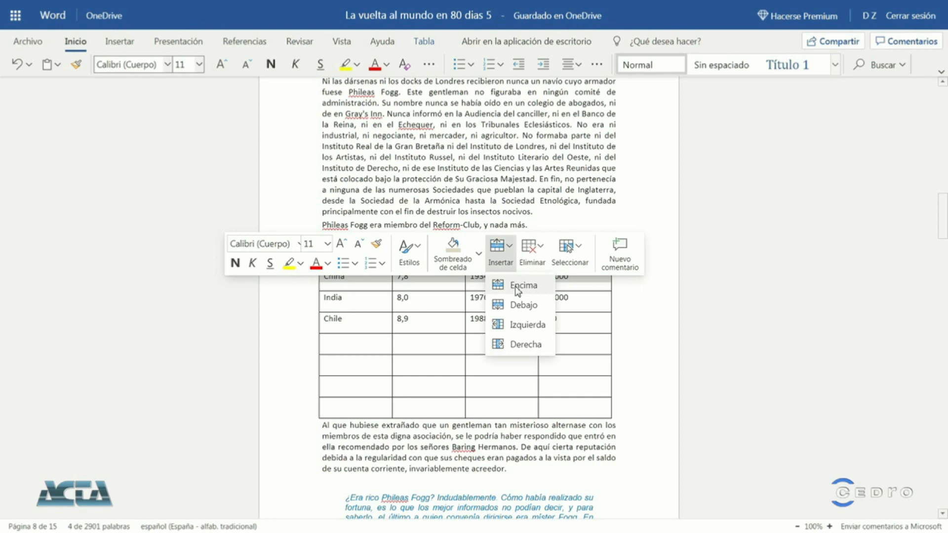
click(517, 285)
click(594, 288)
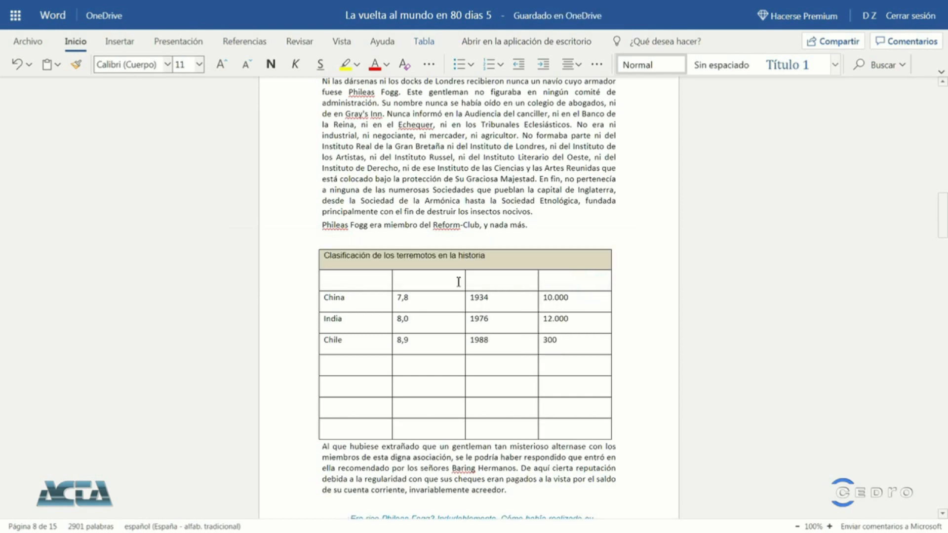
- Fill the new row with the column headings País, Magnitud, Año and Víctimas
click(374, 279)
text(País)
click(406, 279)
text(Magnitud)
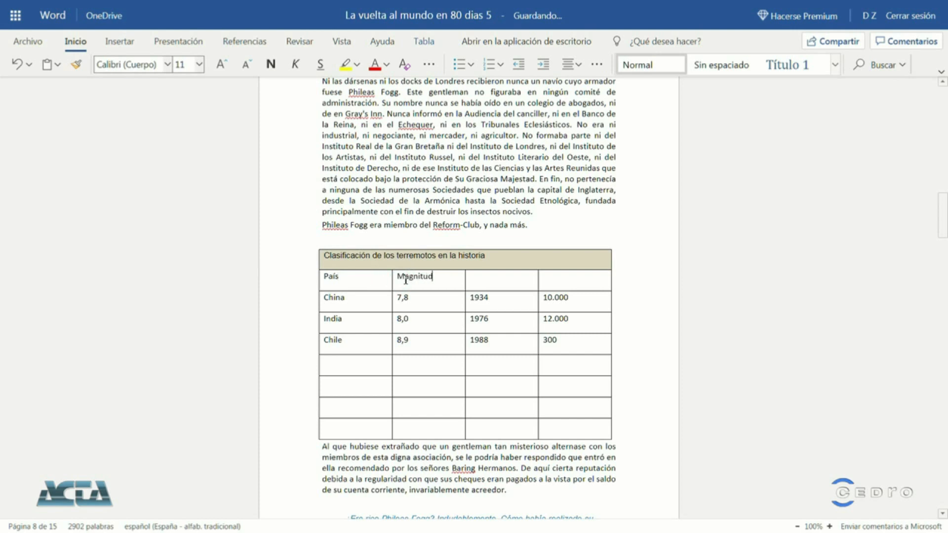
click(489, 277)
text(Año)
click(547, 277)
text(Víctimas)
- Reduce the font size of the magnitude, year and victim figures by one step and shade their cells light aqua
drag(583, 340, 405, 304)
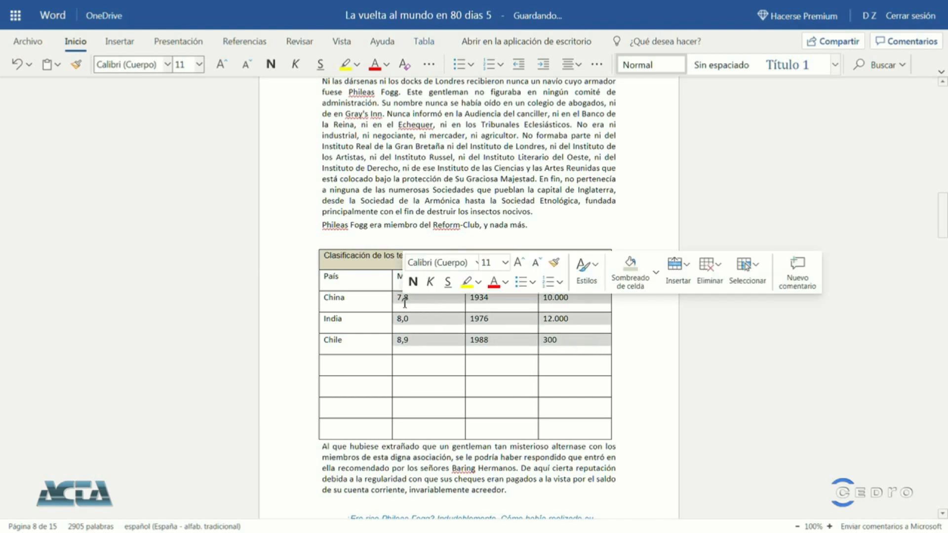
click(538, 266)
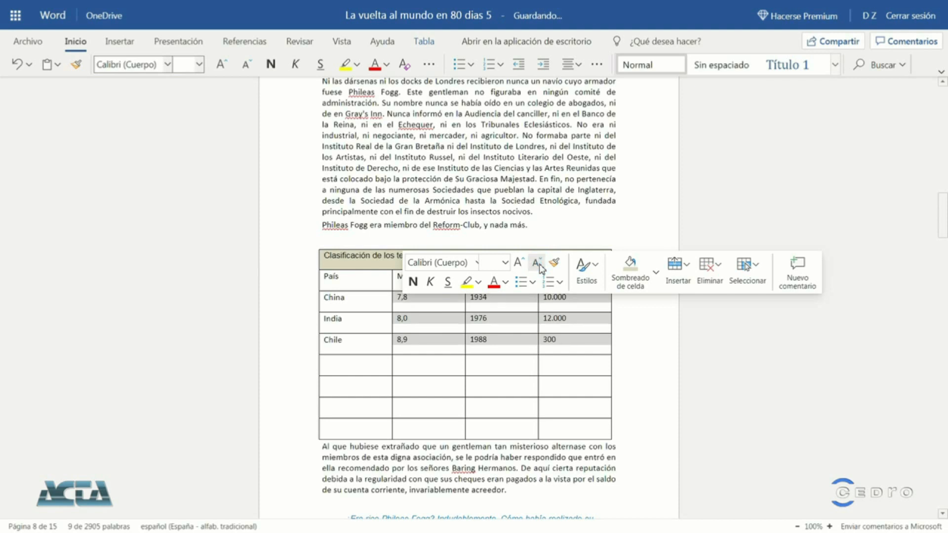
click(656, 273)
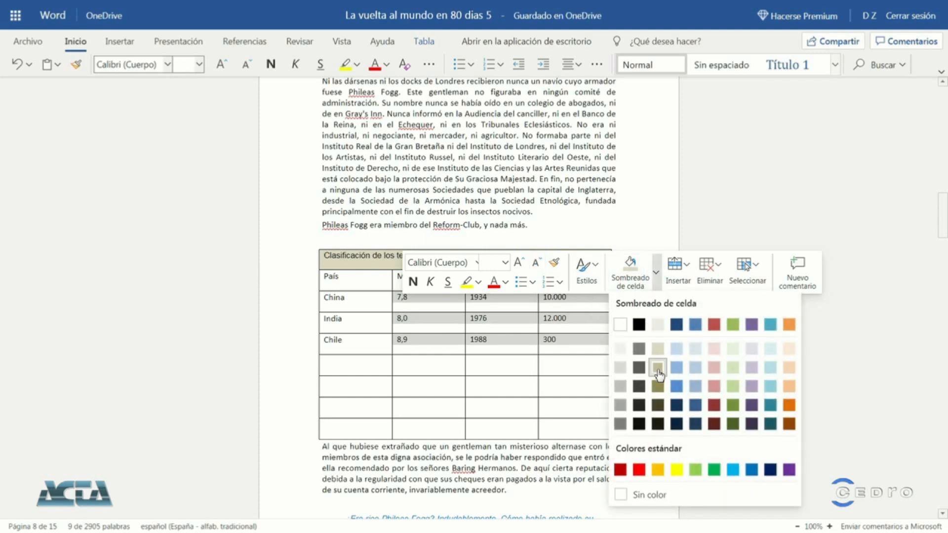
click(770, 368)
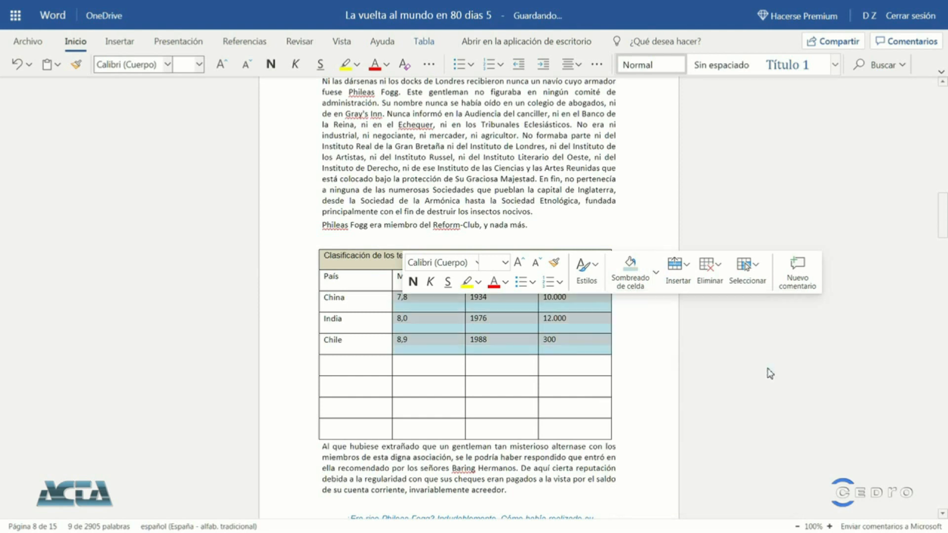
click(635, 324)
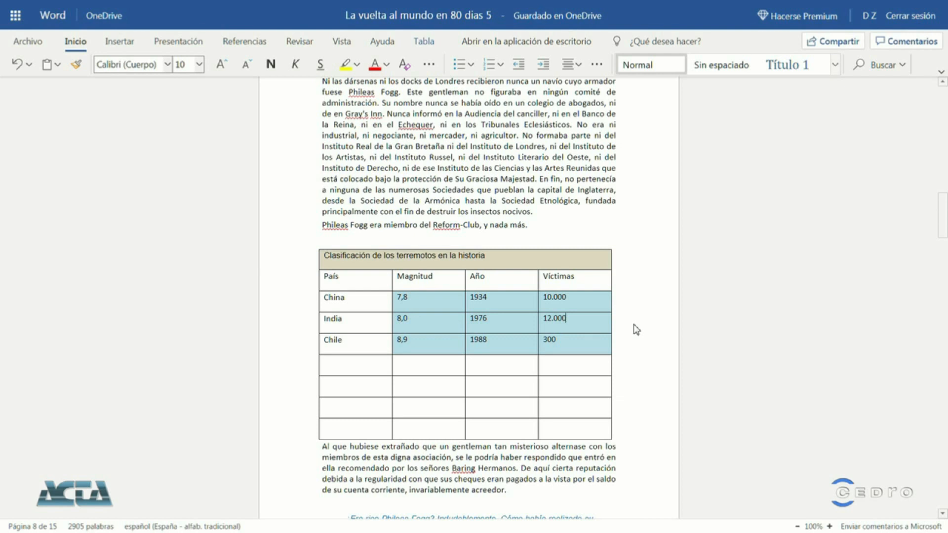
- Search the commands for "estilo de tabla", try a "Tablas sin formato" style on the earthquake table, and undo it
click(686, 41)
text(est)
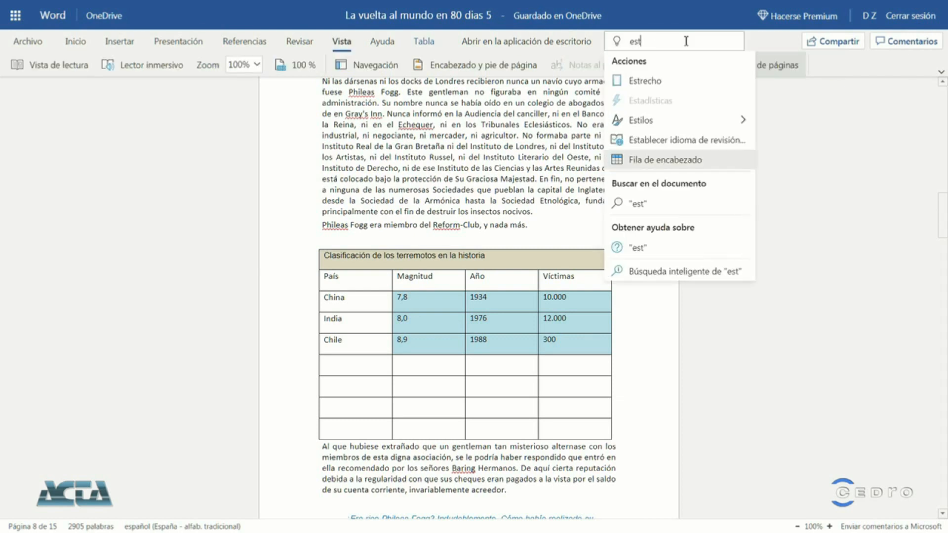
text(ilo de y)
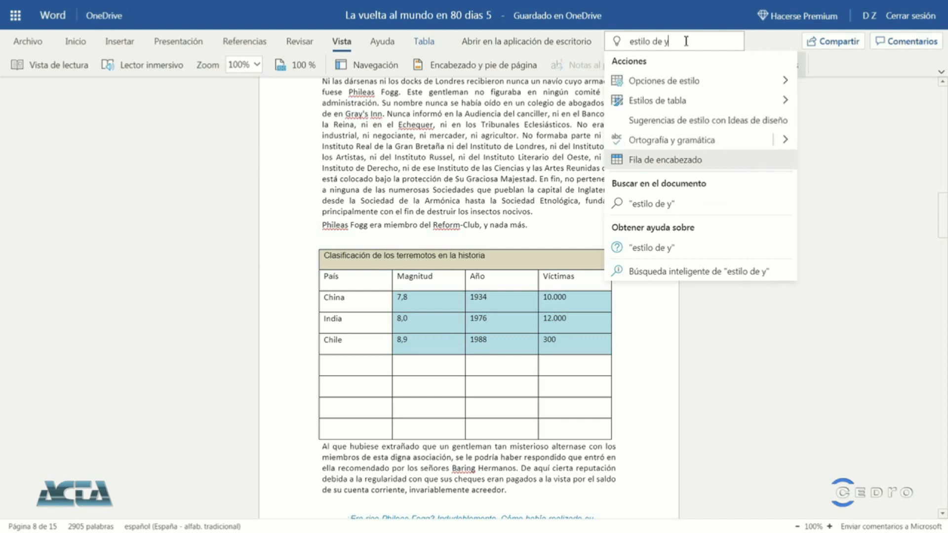
key(BackSpace)
text(tabla)
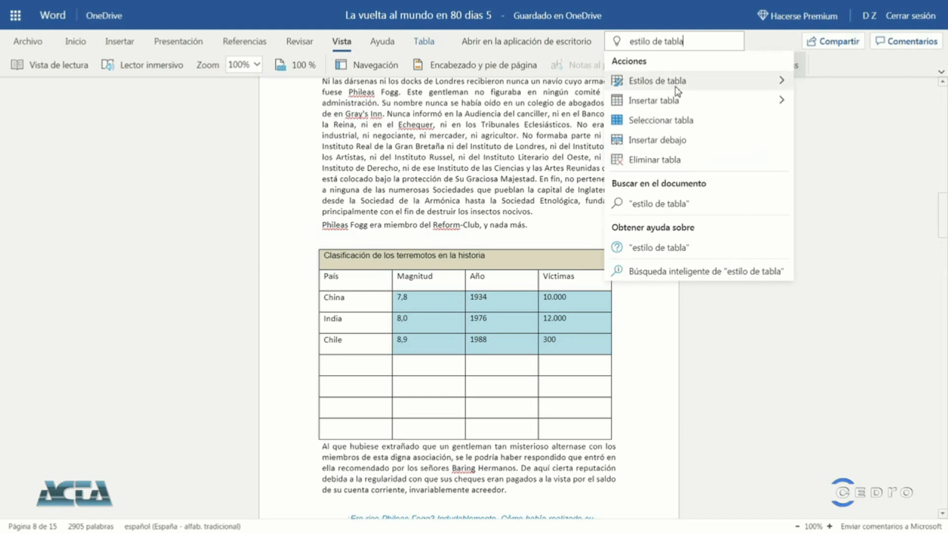
click(722, 84)
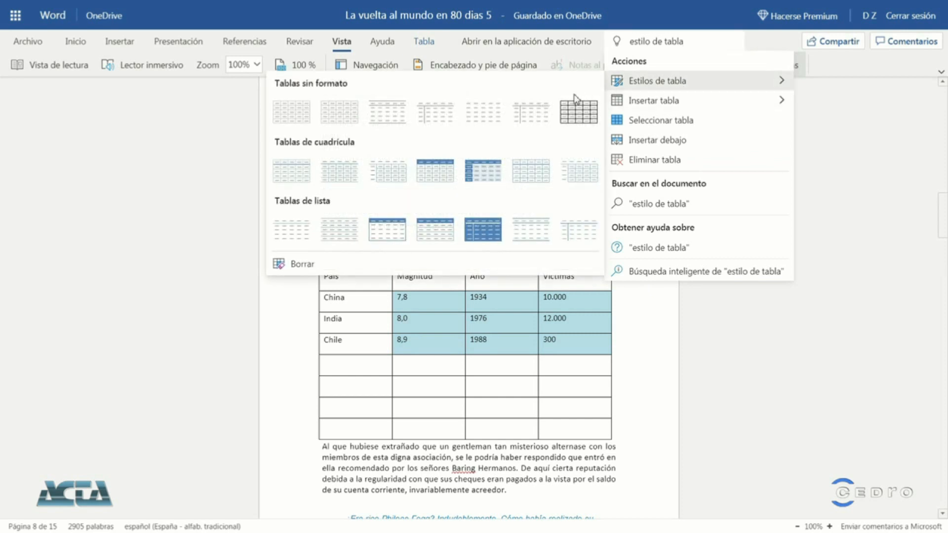
click(537, 113)
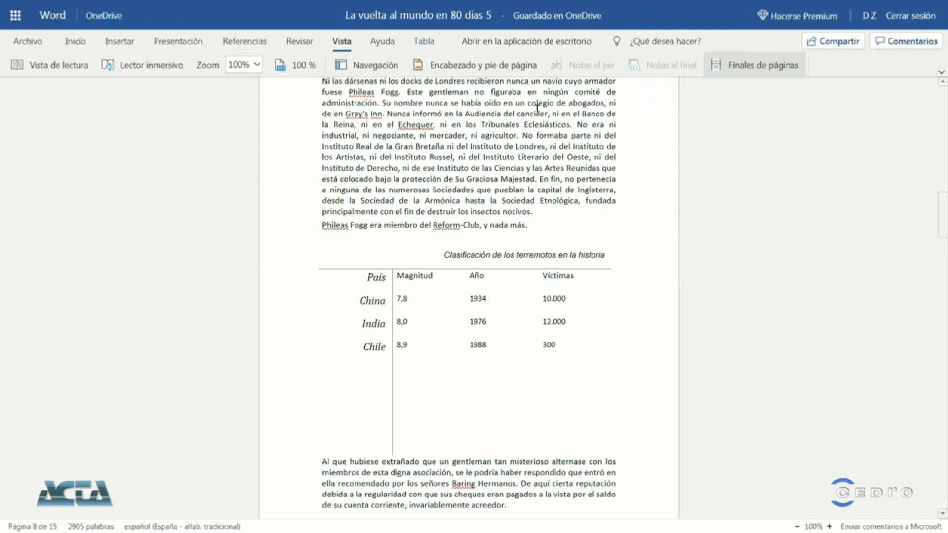
key(ctrl+z)
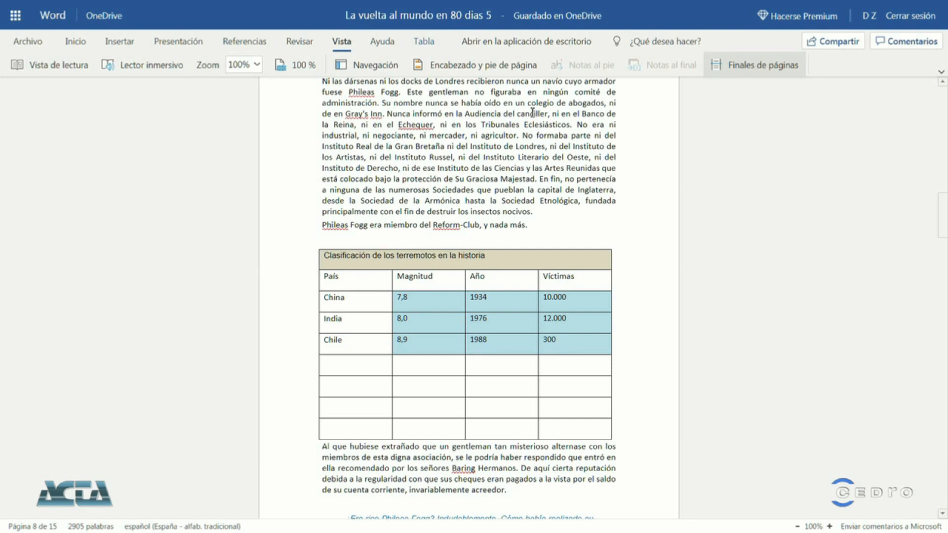
- Insert a footnote after "Reform-Club" above the table with the text "Este club era el favorito del protagonista."
click(548, 230)
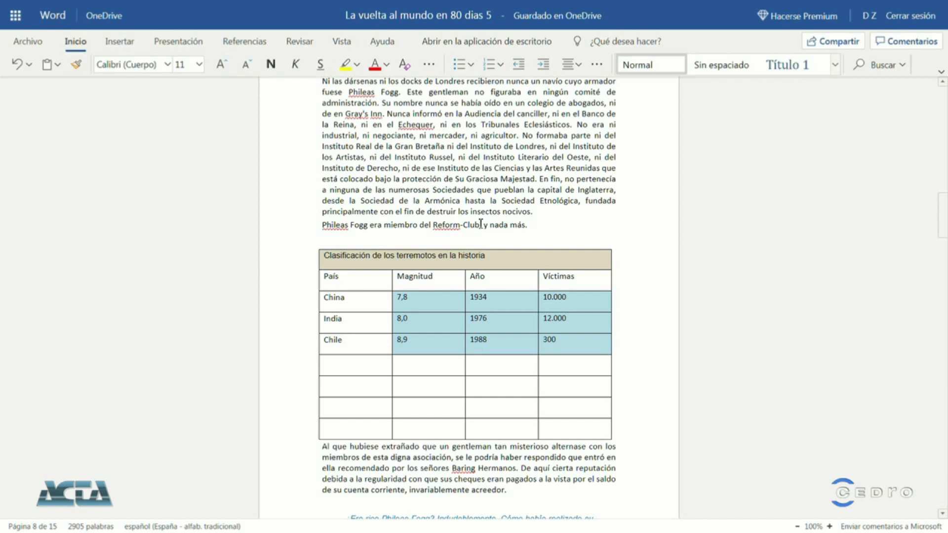
click(245, 43)
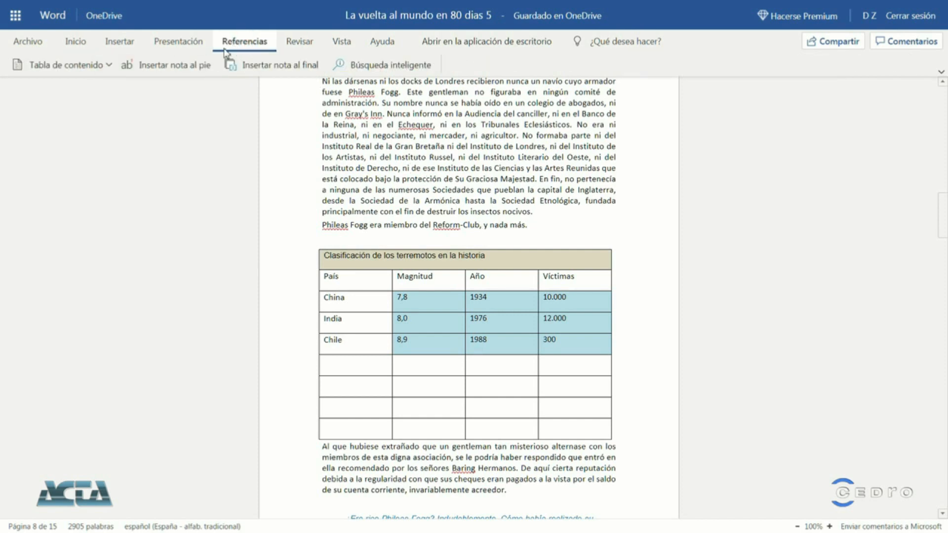
click(187, 72)
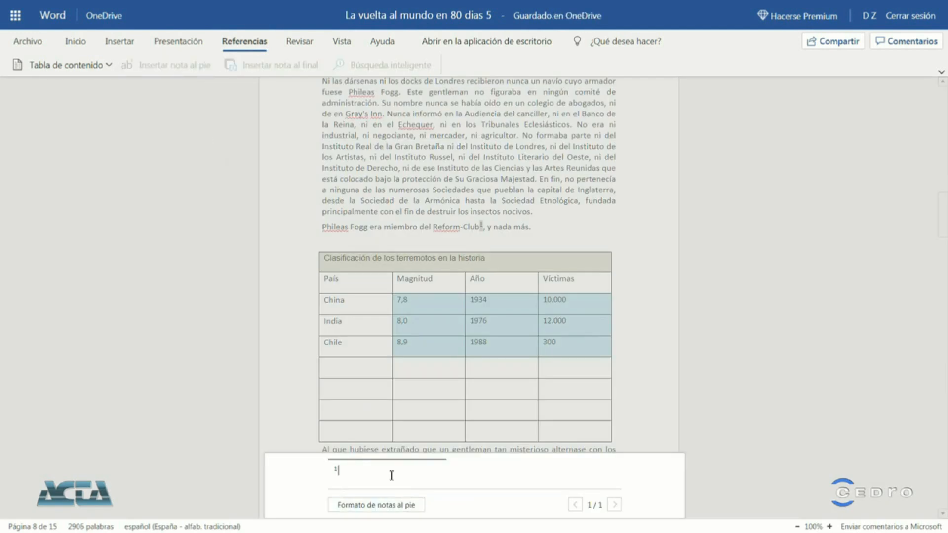
text(Este club era el)
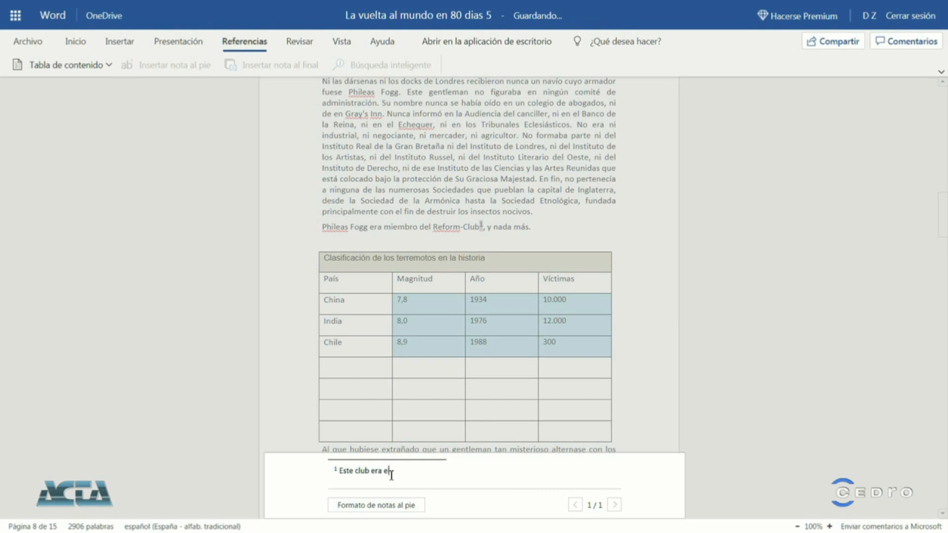
text( favorito del protagonista.)
- Format the footnote text in Times New Roman at size 9
click(390, 506)
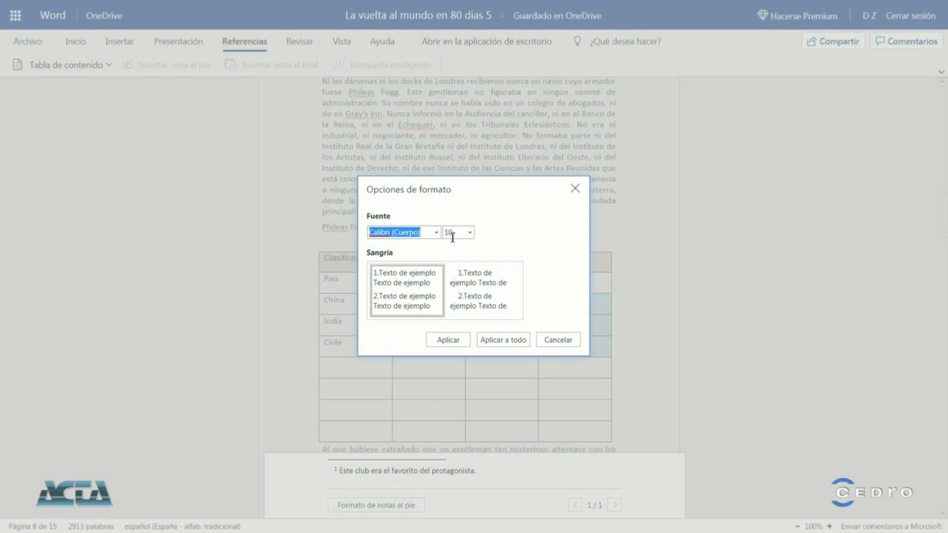
click(470, 233)
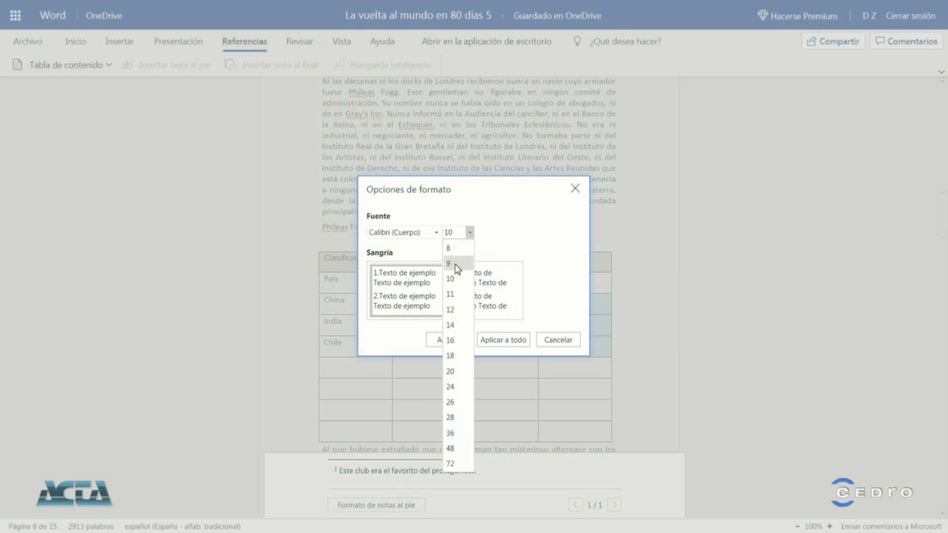
click(450, 260)
click(437, 233)
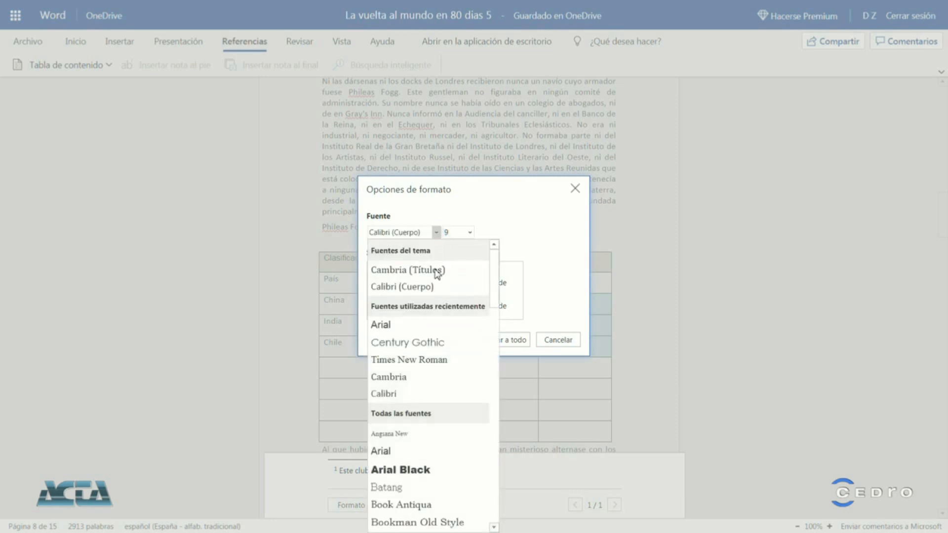
click(403, 360)
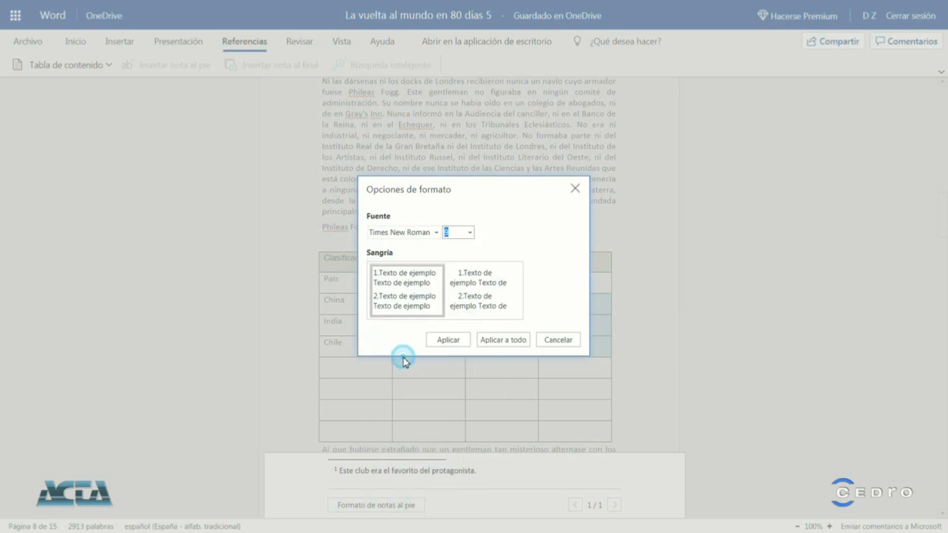
click(458, 343)
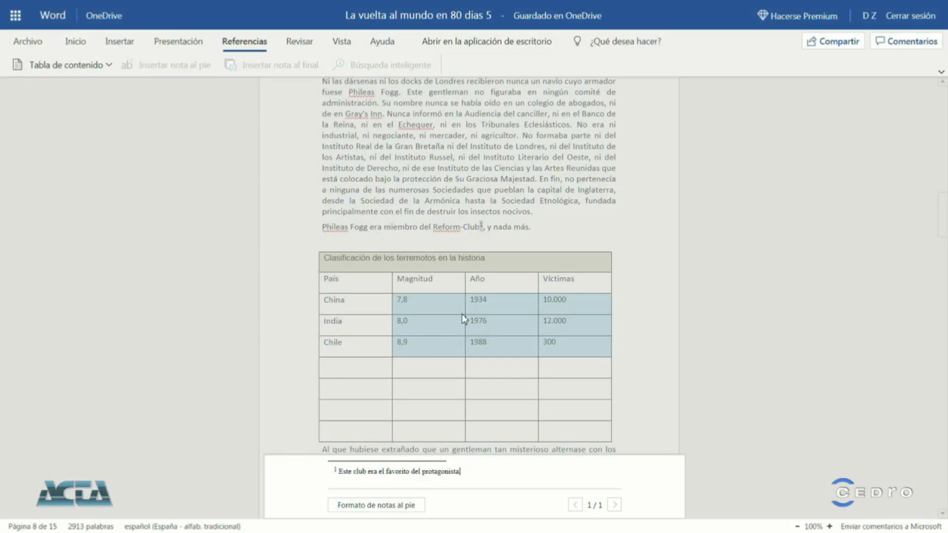
- Insert an endnote after "Phileas Fogg" in the line above the table with the text "Es el protagonista."
click(507, 229)
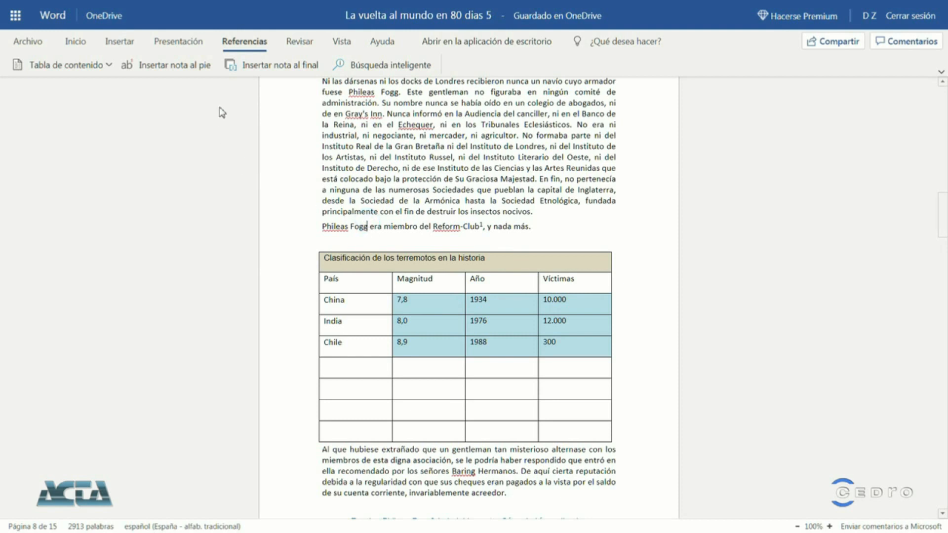
click(247, 66)
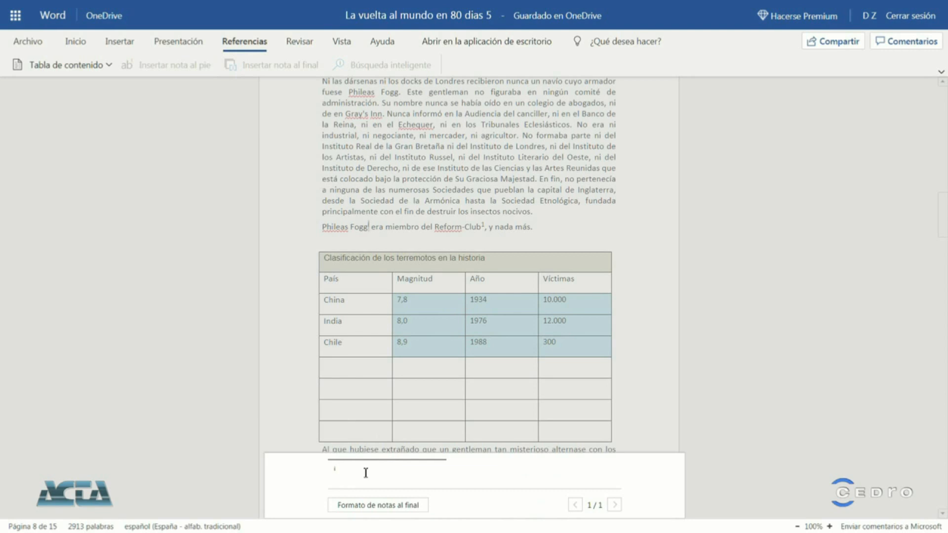
text(Es el protagonista)
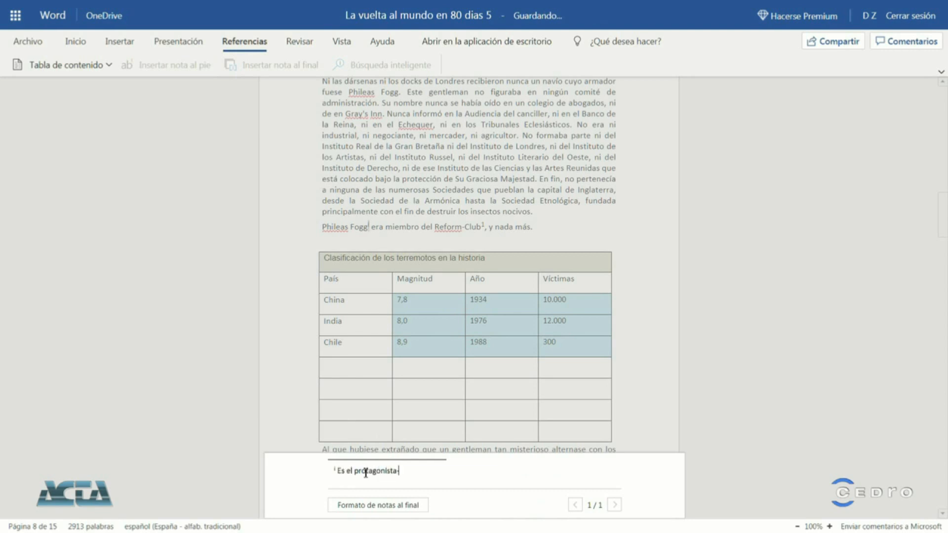
text(.)
- Format the endnote text in Arial at size 9
click(378, 509)
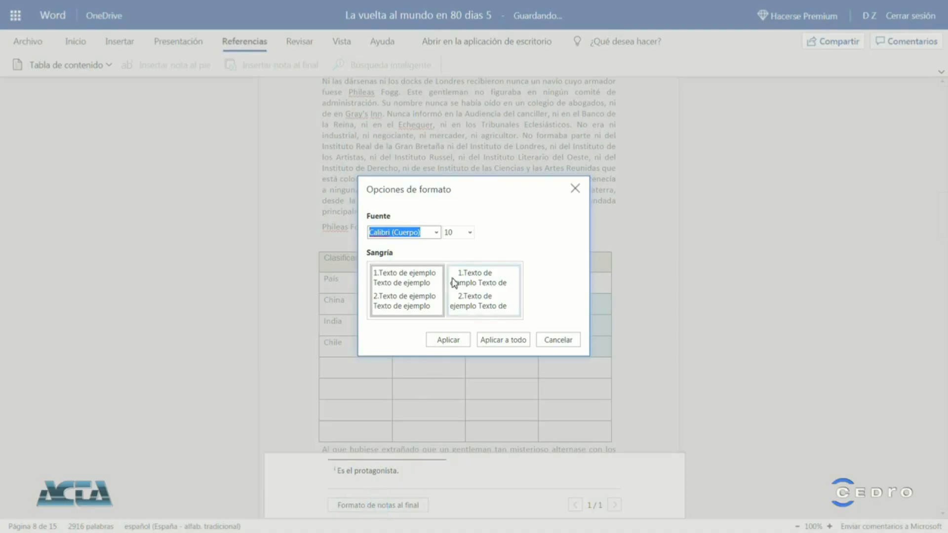
click(469, 233)
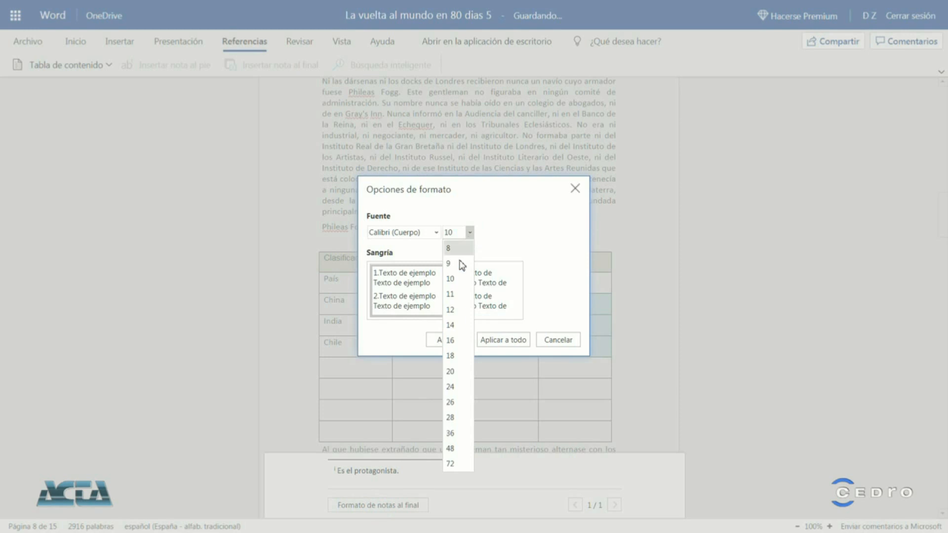
click(450, 261)
click(436, 233)
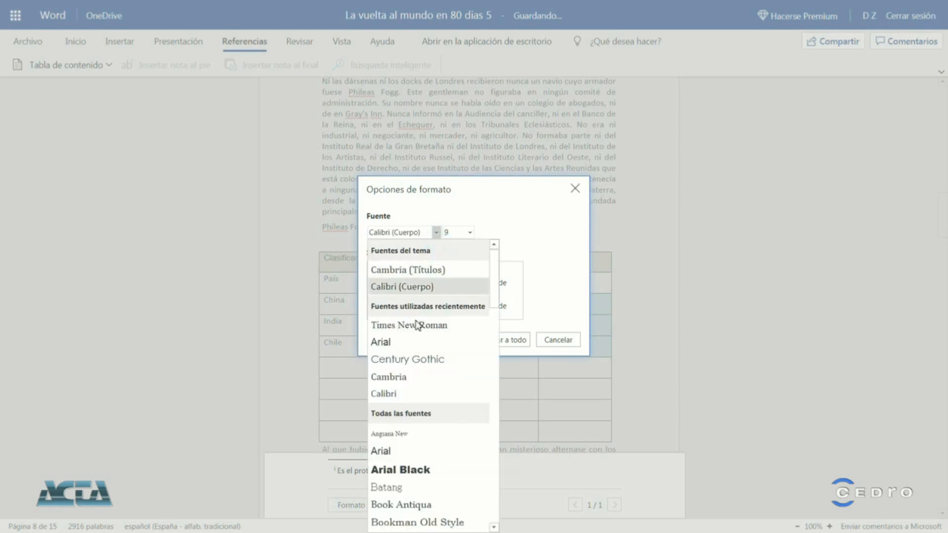
click(389, 342)
click(451, 341)
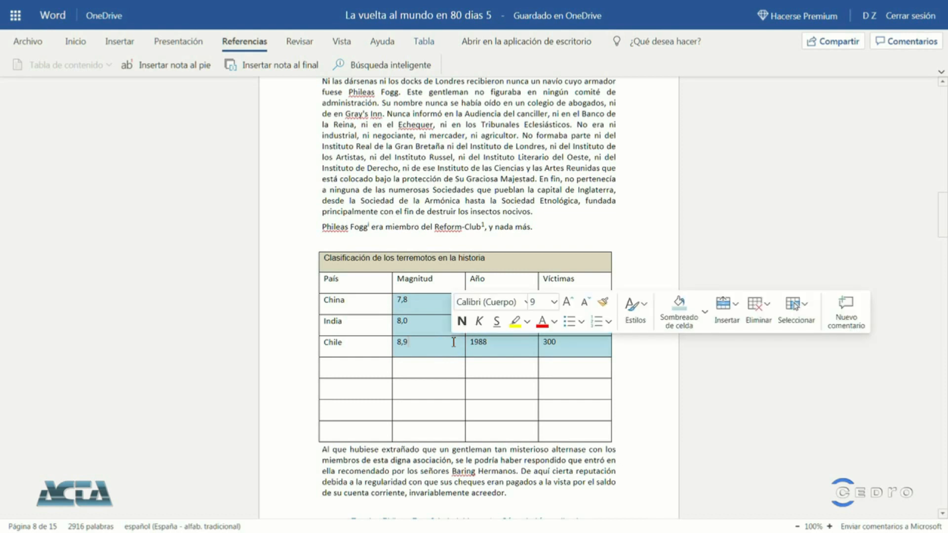
- Add the closing line "FIN" at the end of the document, two paragraphs below its last sentence
click(546, 226)
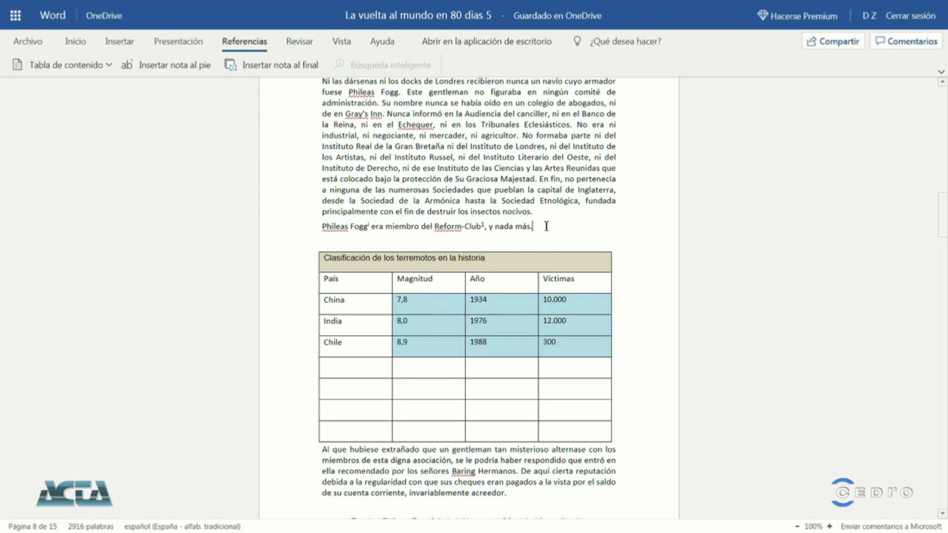
scroll(546, 226, down, 20)
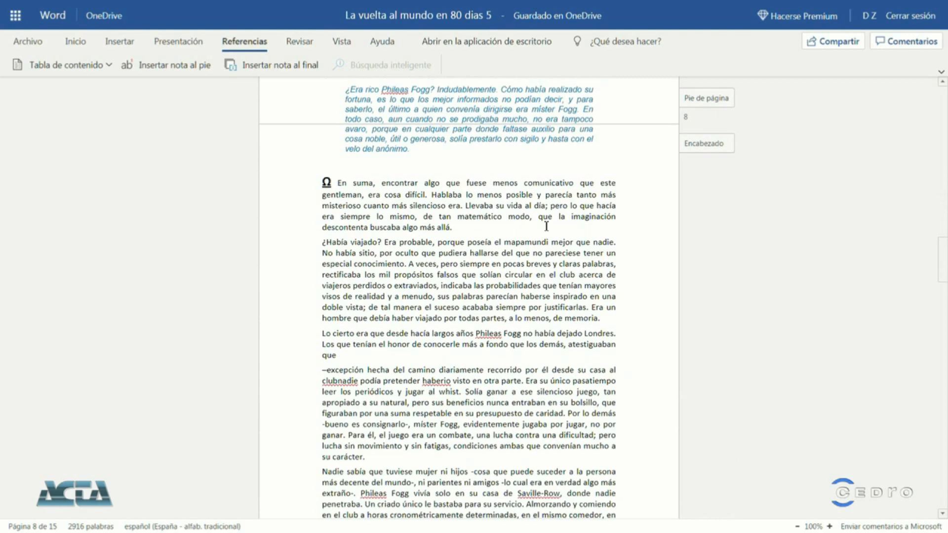
scroll(547, 226, down, 20)
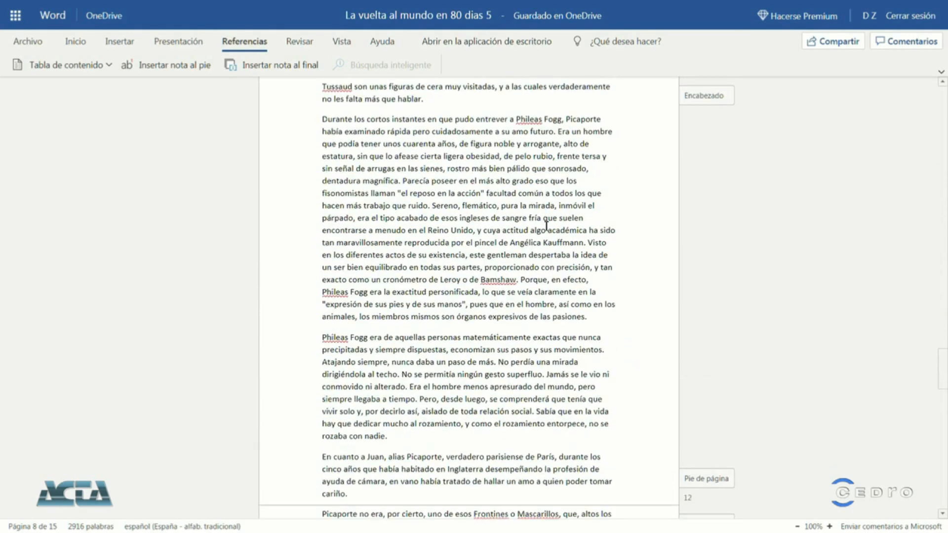
scroll(547, 227, down, 10)
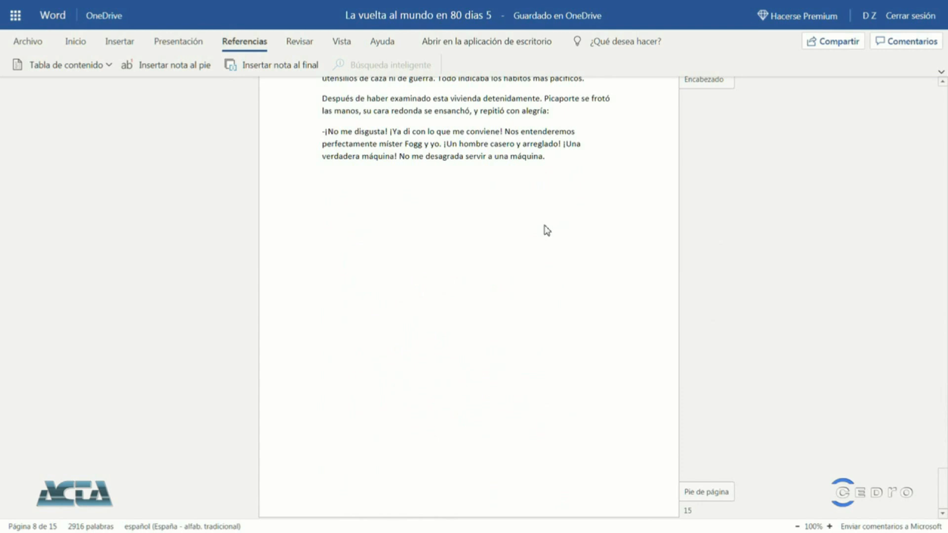
click(575, 160)
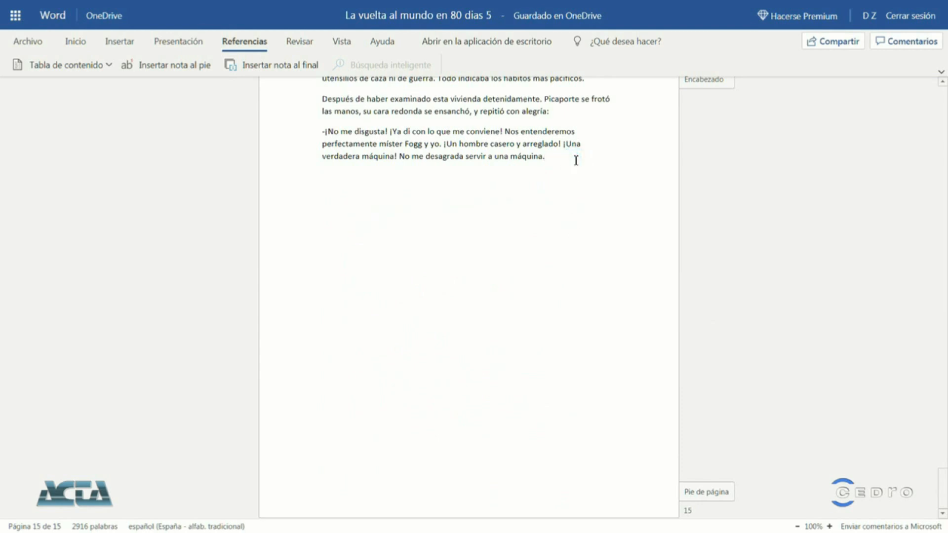
key(Return)
key(Return)
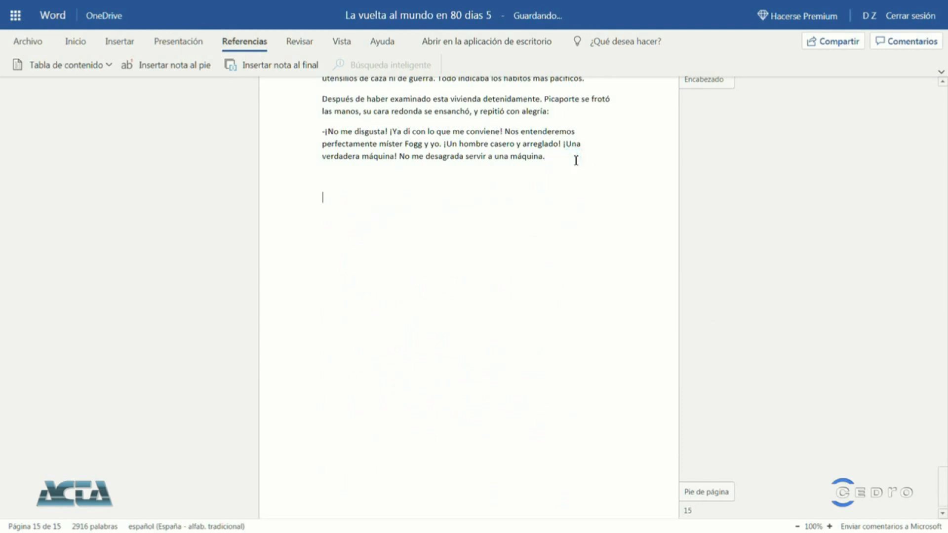
text(FIN)
- Center the closing line "FIN" and insert a page break after it
click(303, 197)
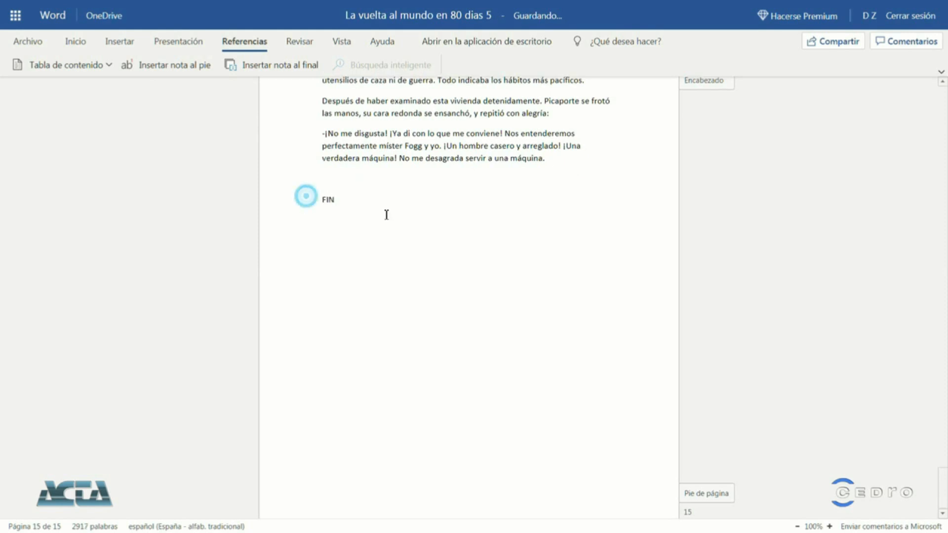
click(79, 42)
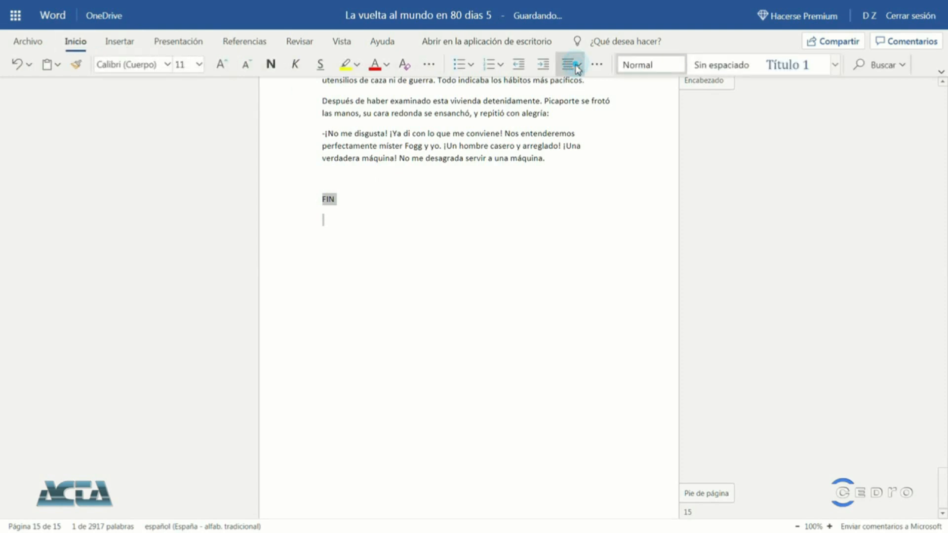
click(571, 64)
click(596, 116)
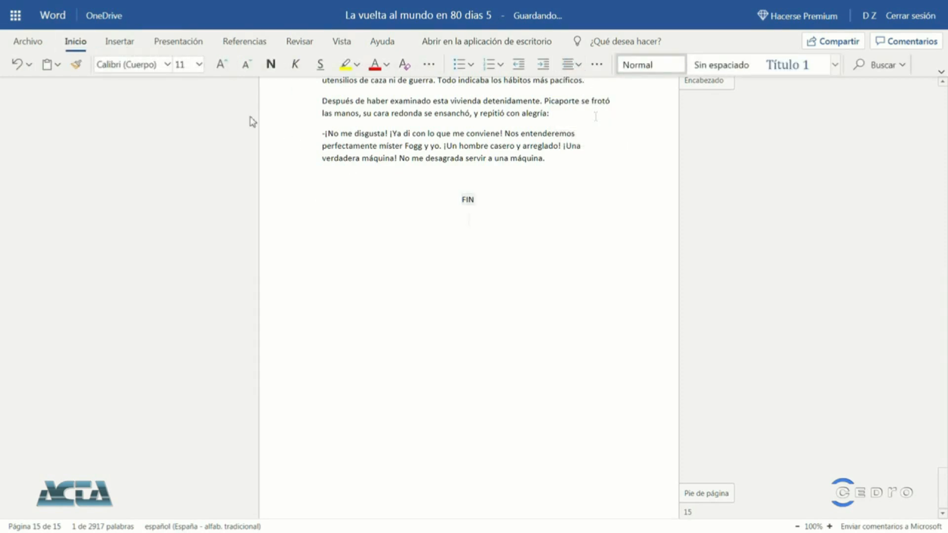
click(133, 46)
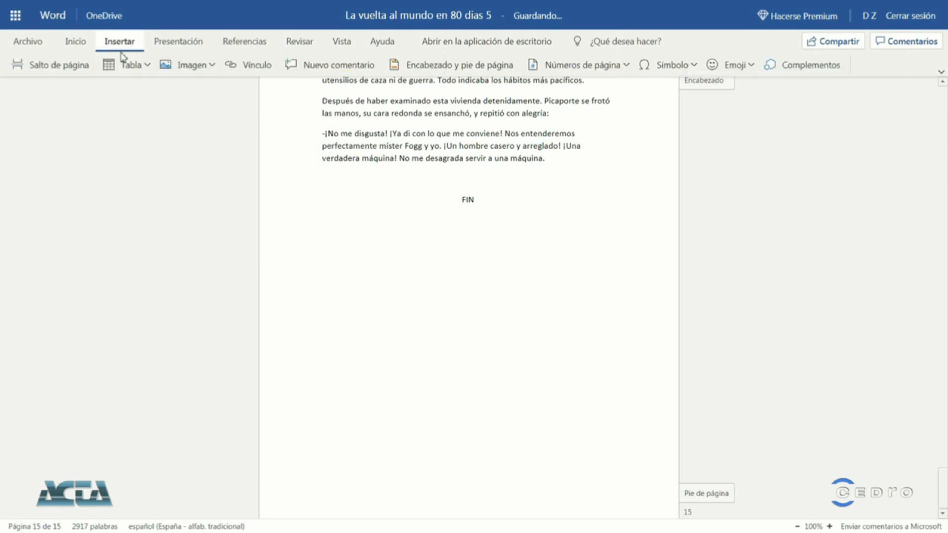
click(81, 68)
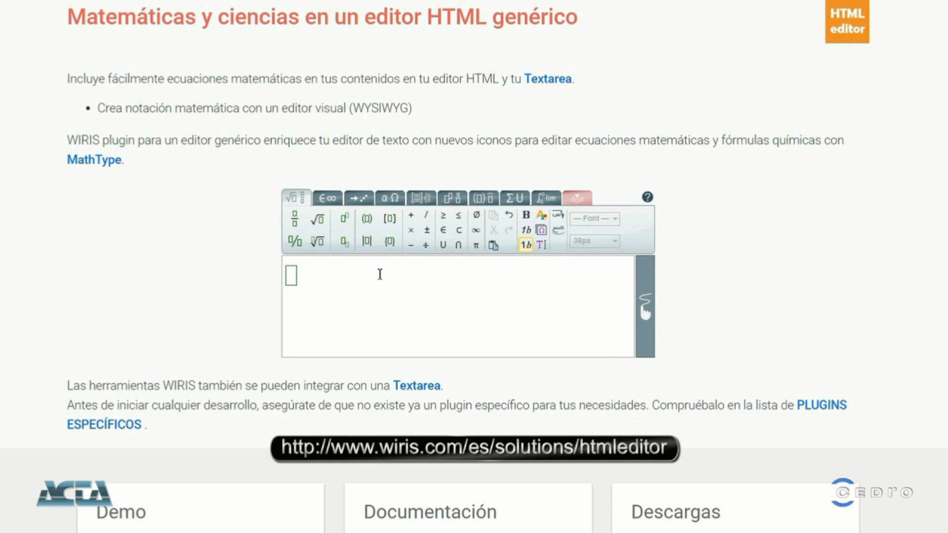
- In the WIRIS web equation editor, start a formula with the square root of 25 followed by a multiplication sign
click(317, 219)
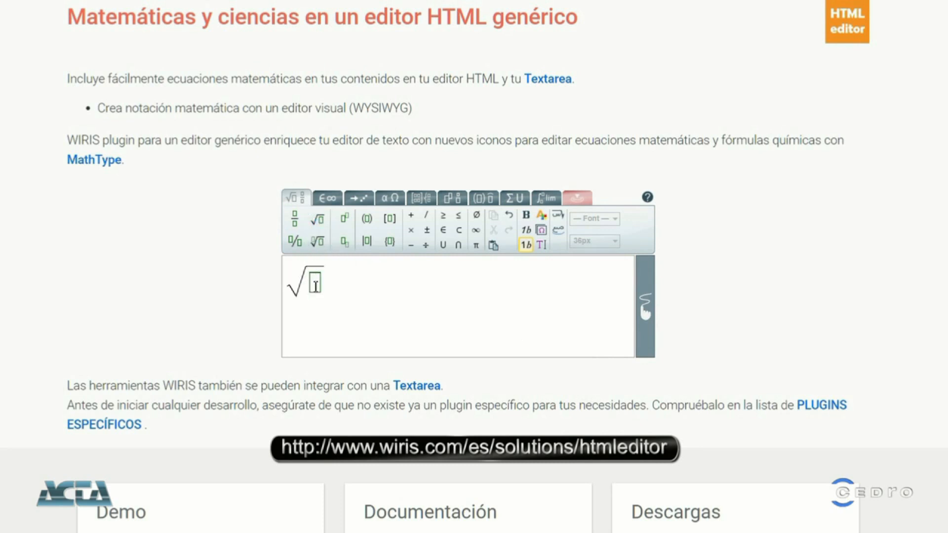
text(25)
click(359, 285)
click(411, 230)
- Append the cube root of 9 divided by 7 to the formula, using a slash for the division
click(317, 241)
click(373, 273)
text(3√)
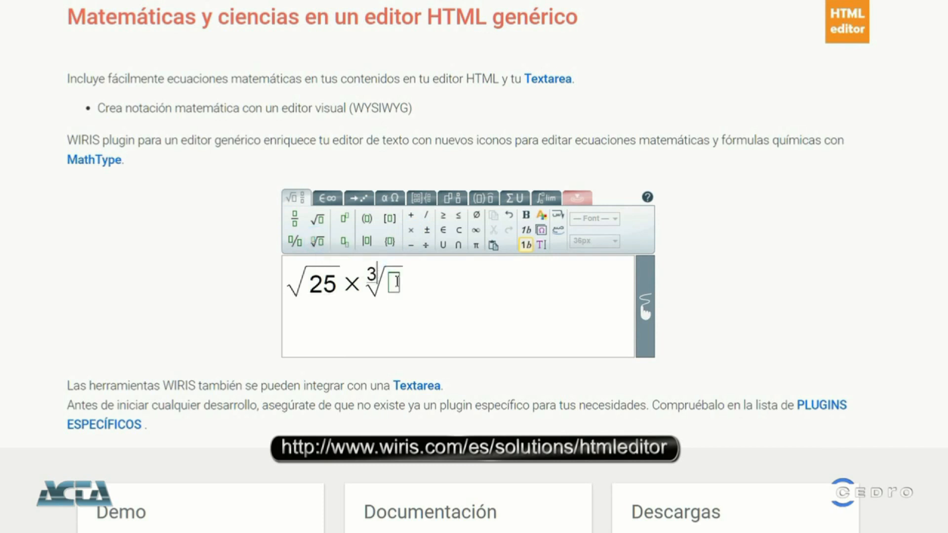
click(396, 283)
text(9)
click(423, 287)
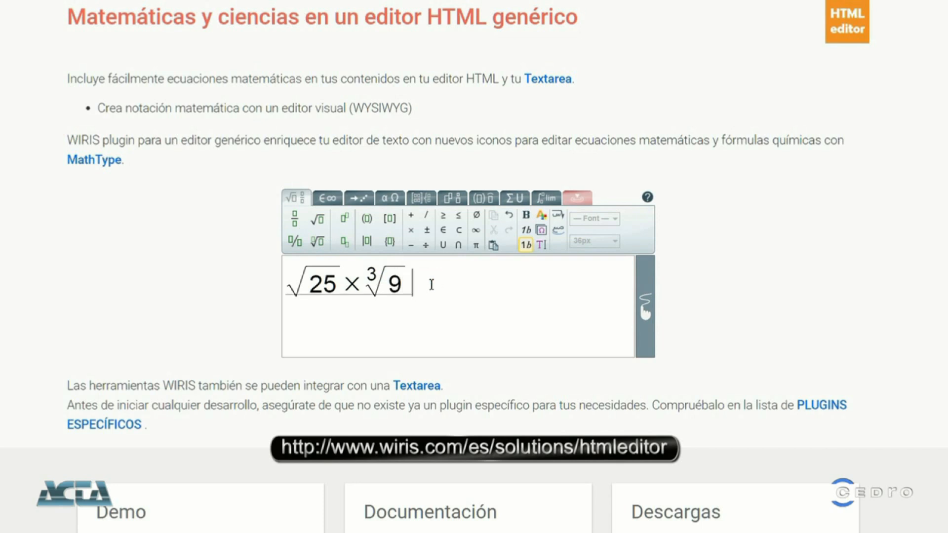
click(428, 217)
text(7)
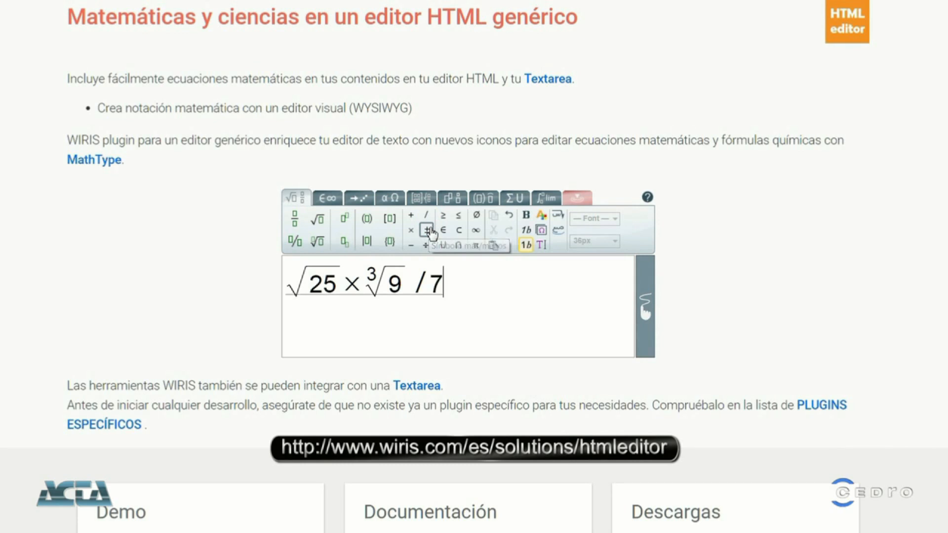
- Append the Greek letters ζ, δ and μ to the end of the formula
click(390, 198)
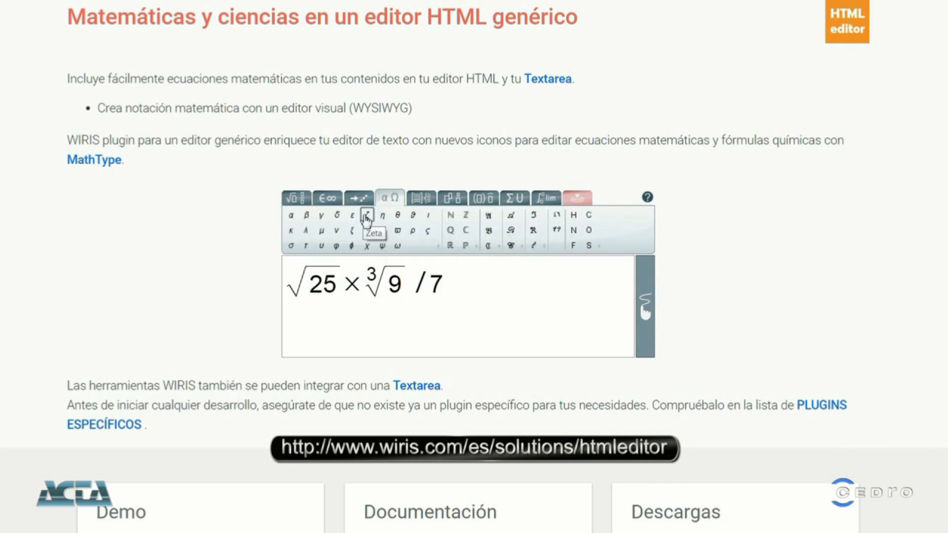
click(367, 216)
click(337, 215)
click(321, 230)
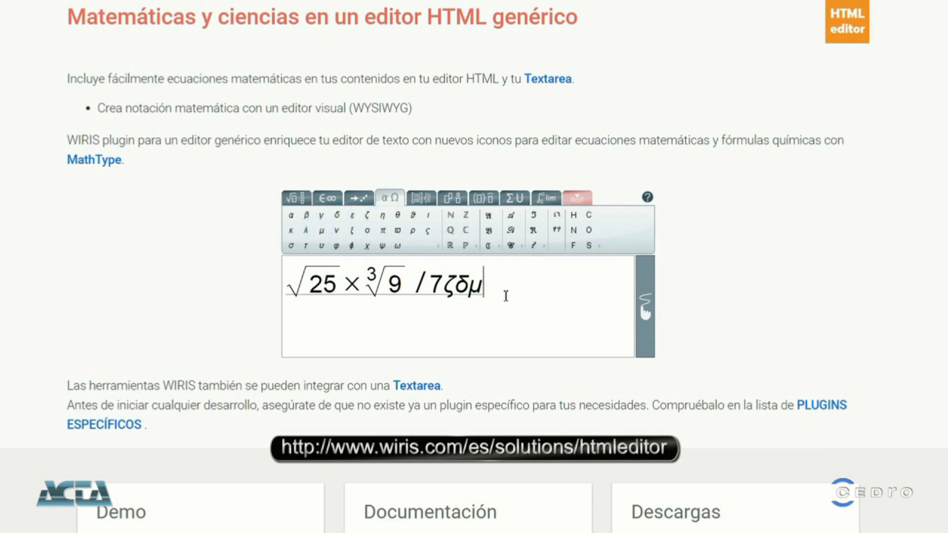
- Append the symbols ∇ and ° to the formula, followed by a summation sign with a subscript and superscript
click(327, 198)
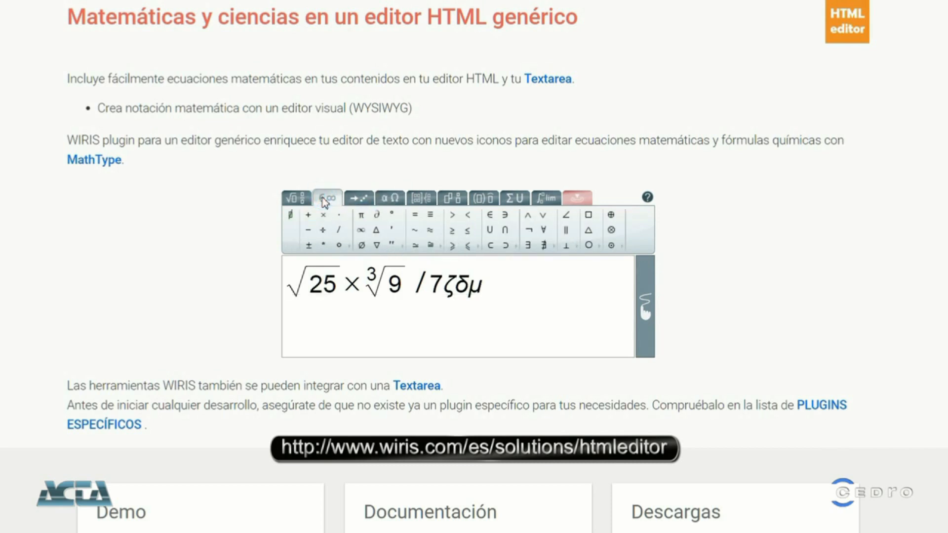
click(377, 246)
click(392, 216)
click(508, 198)
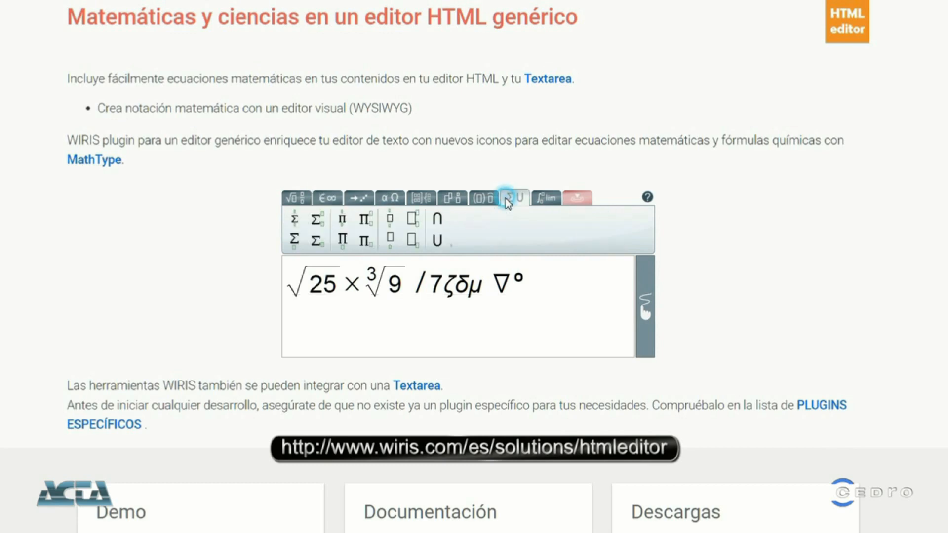
click(316, 218)
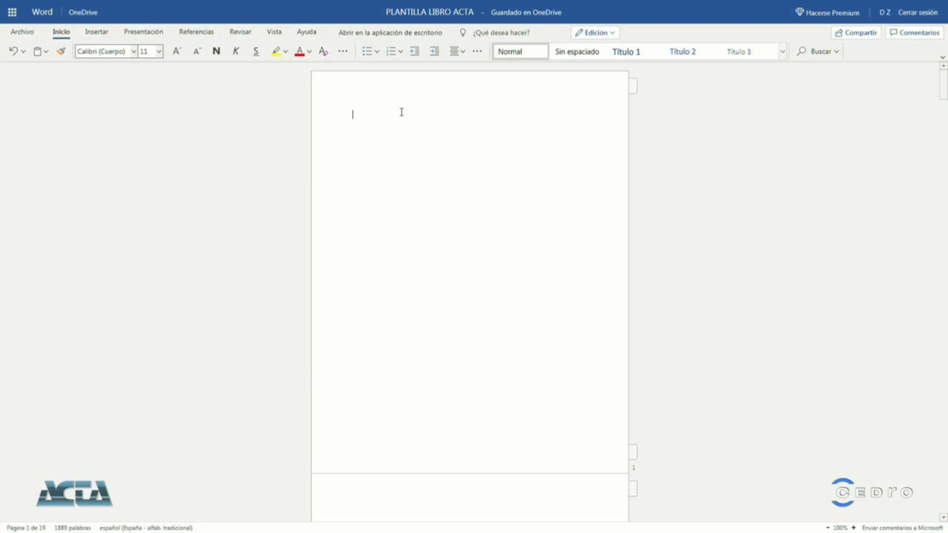
- In the Word document "PLANTILLA LIBRO ACTA", examine the blank opening pages, the half-title page and the title page with the author
scroll(401, 113, down, 2)
scroll(401, 112, down, 10)
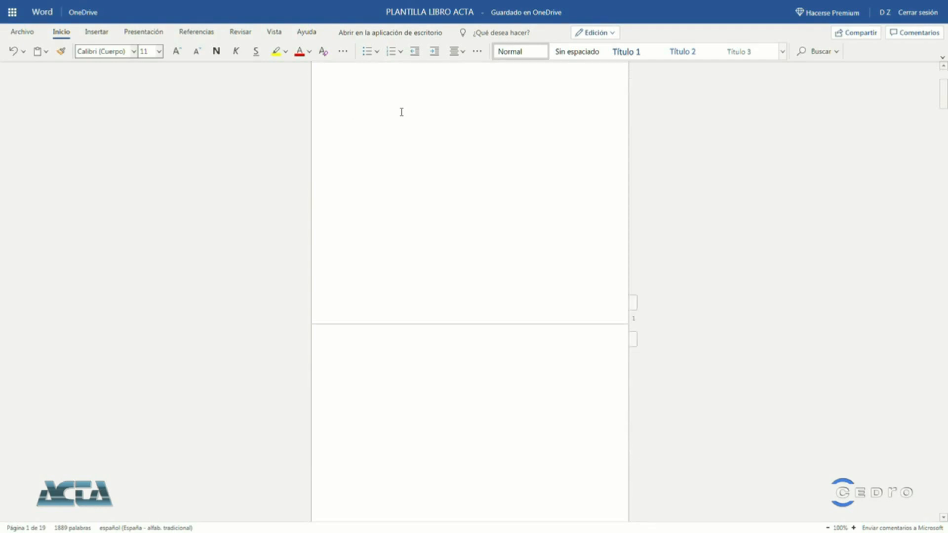
scroll(402, 112, down, 6)
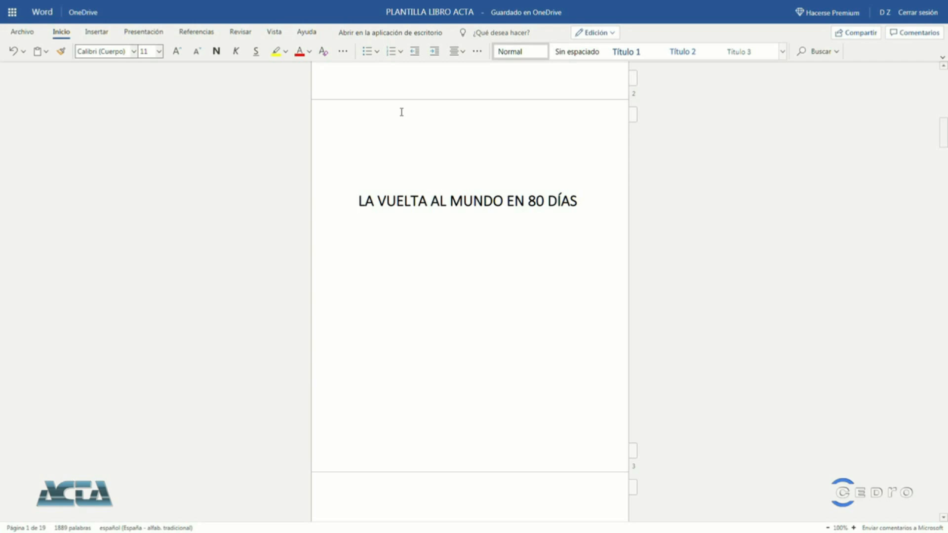
scroll(401, 112, down, 9)
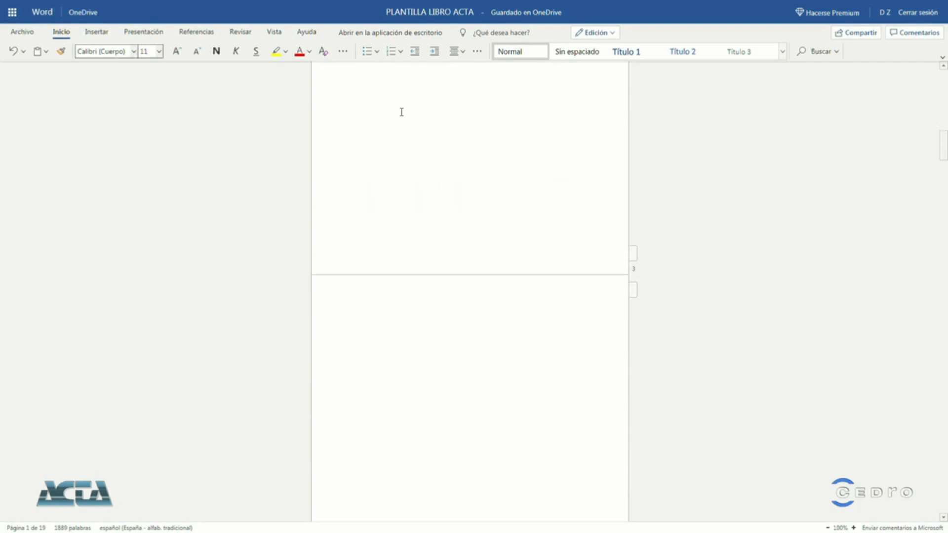
scroll(401, 112, down, 1)
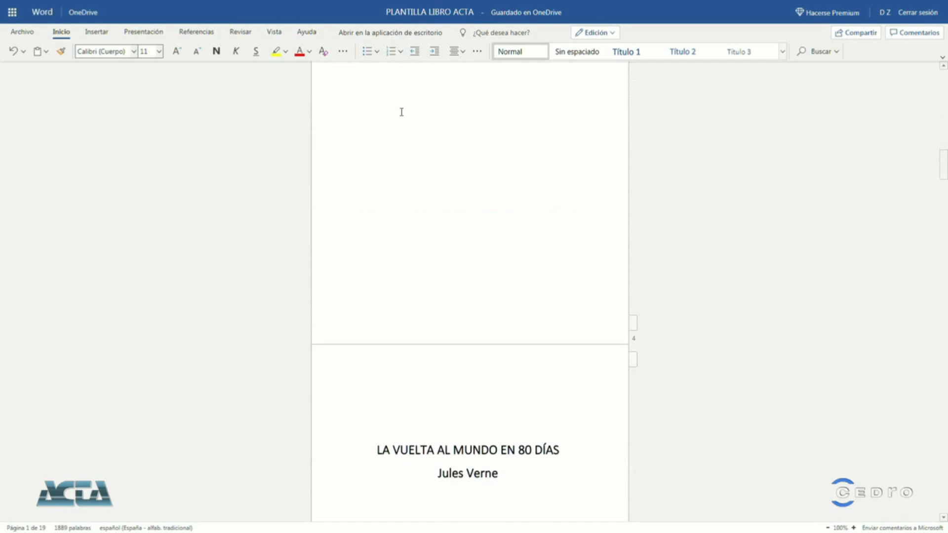
scroll(401, 112, down, 7)
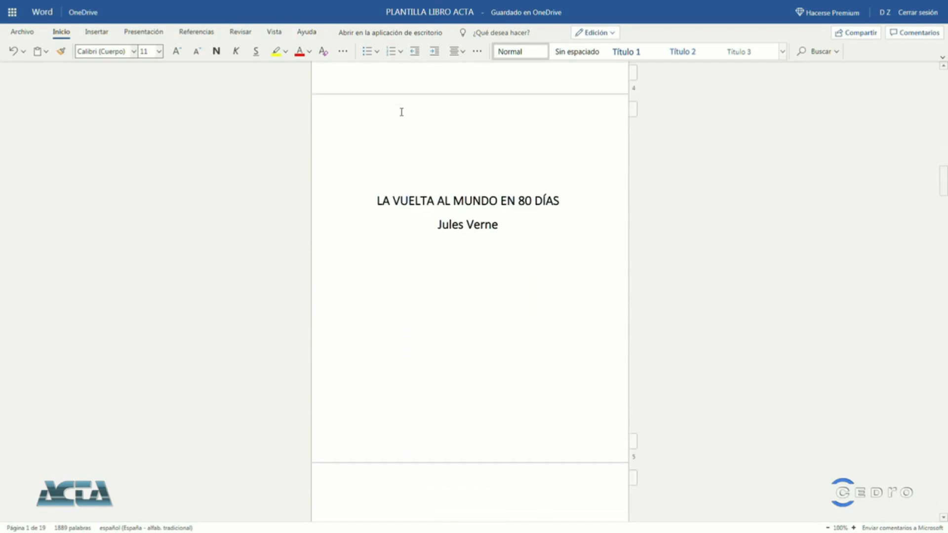
scroll(402, 112, up, 2)
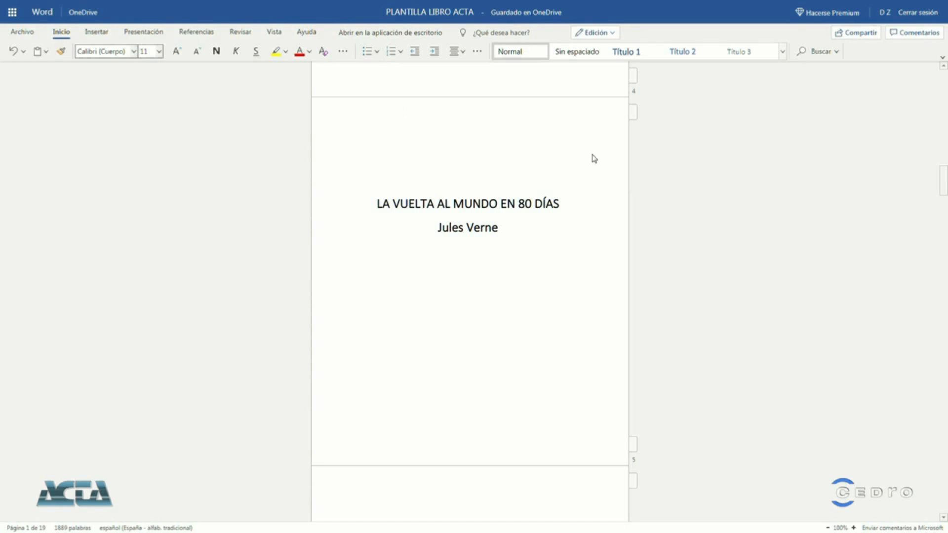
- Examine the template's credits page at a larger magnification, including copyright, ISBN and printing details, and the dedication page after it
scroll(595, 159, down, 1)
scroll(595, 159, down, 10)
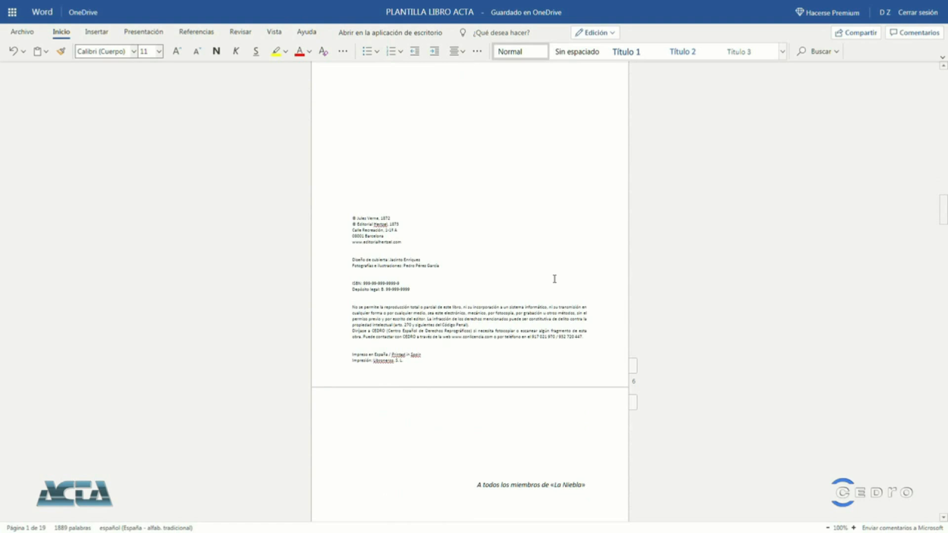
key(ctrl+plus)
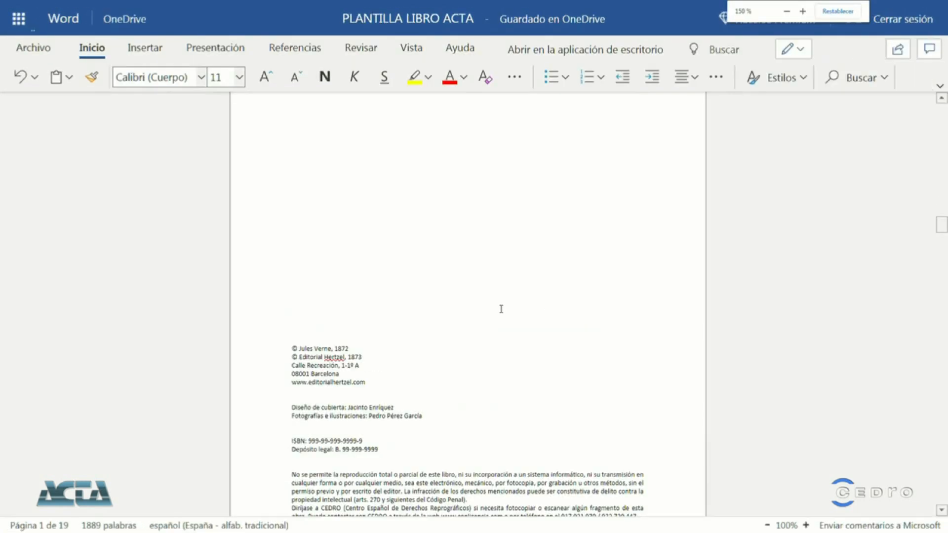
scroll(501, 309, down, 1)
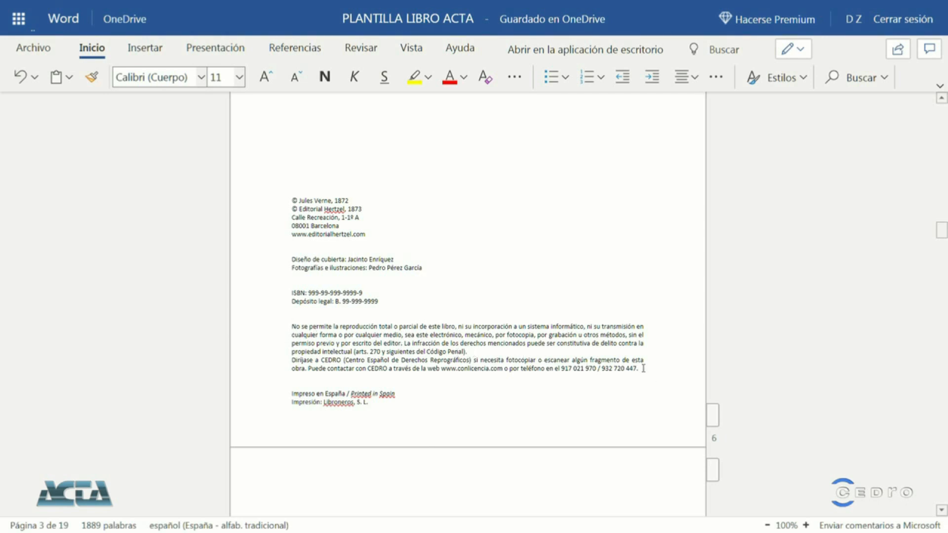
scroll(643, 368, down, 2)
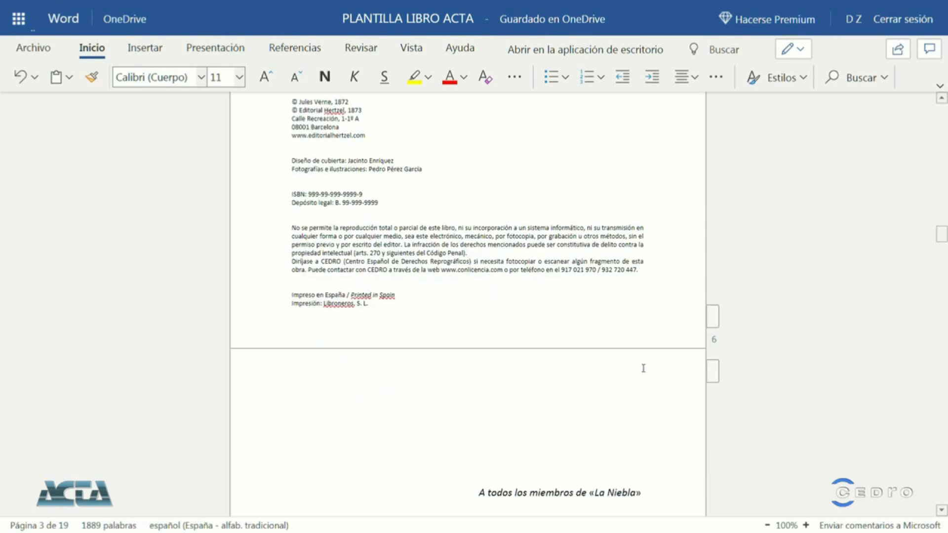
key(ctrl+minus)
key(ctrl+minus)
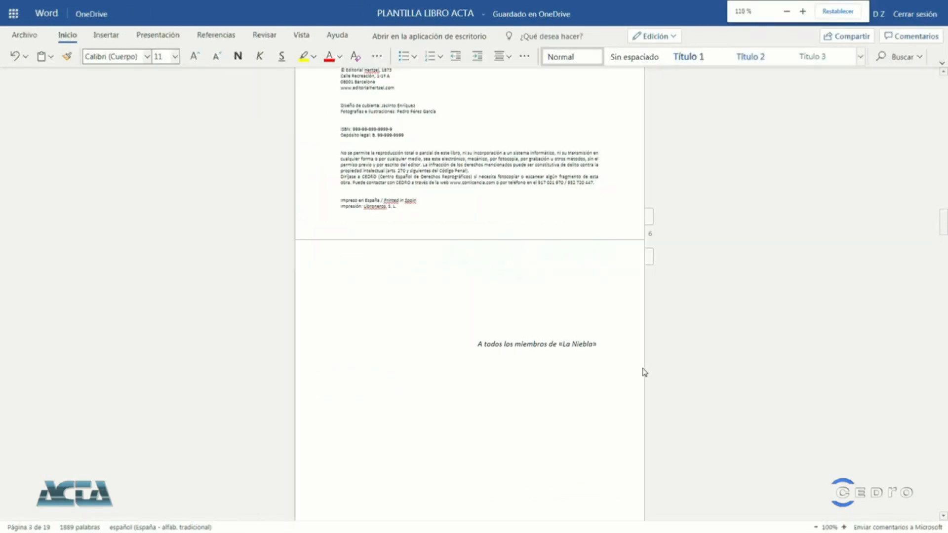
key(ctrl+minus)
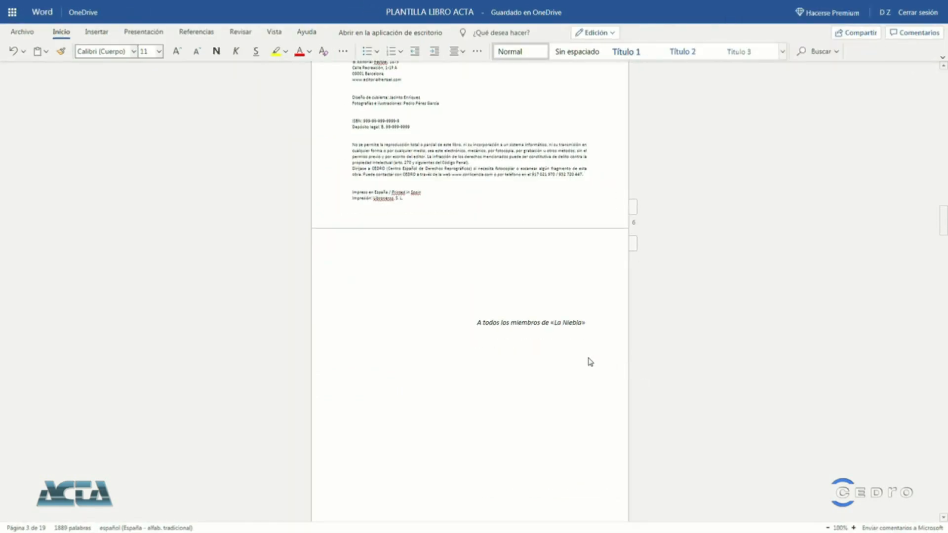
scroll(591, 362, down, 1)
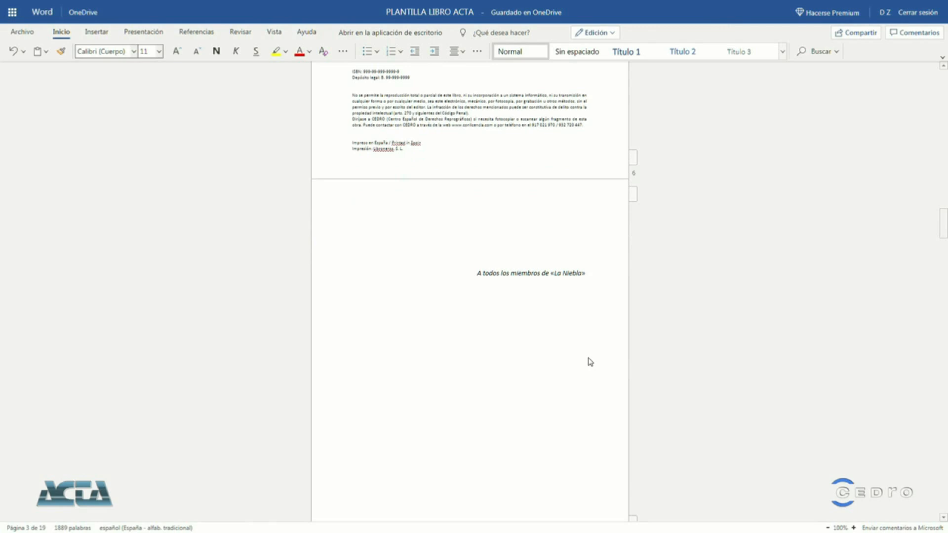
scroll(590, 362, down, 1)
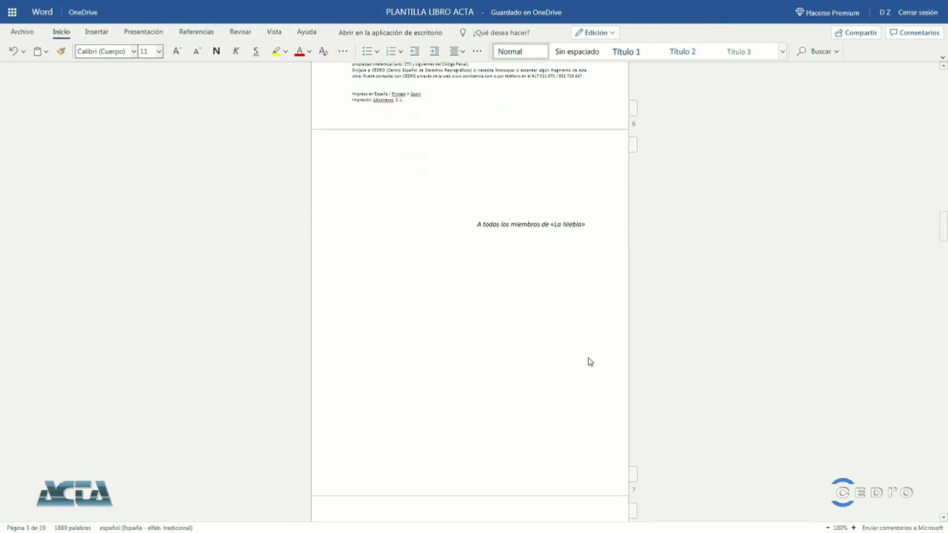
scroll(590, 362, down, 5)
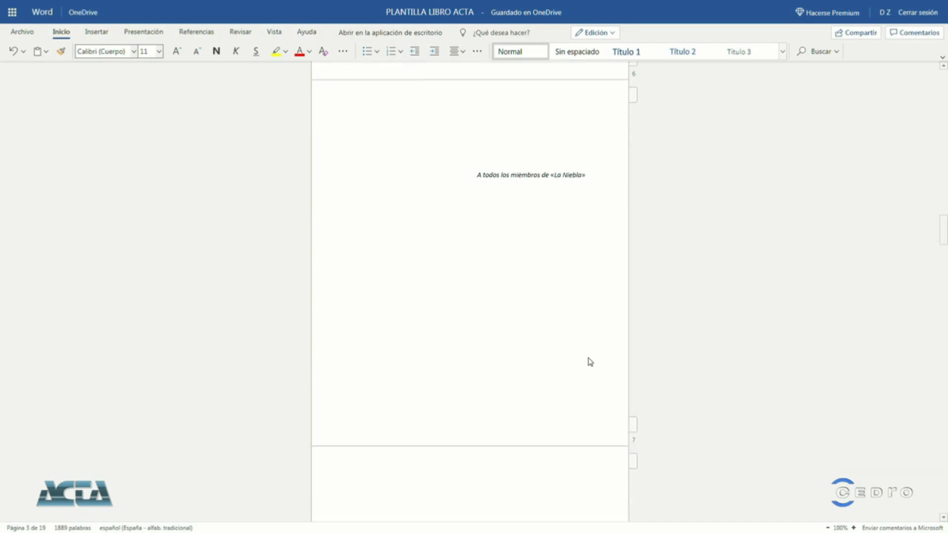
- Examine the template's pages after the dedication, including the "ÍNDICE" page and the full-page rotated travel map
scroll(591, 362, down, 10)
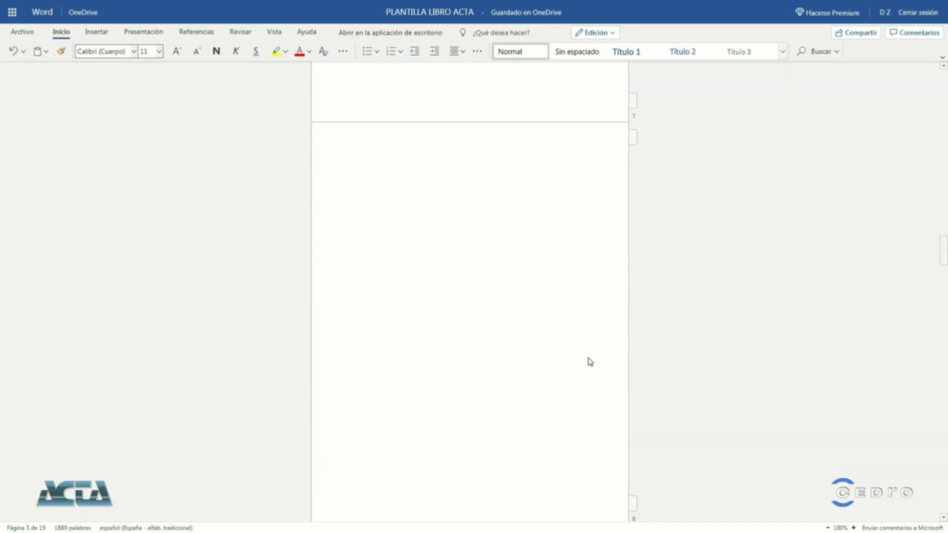
scroll(590, 362, down, 4)
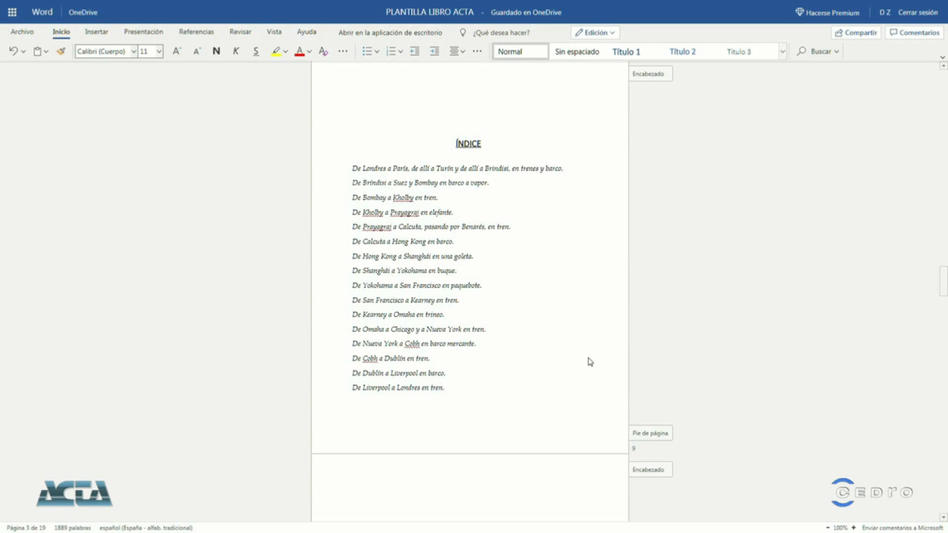
scroll(590, 362, down, 10)
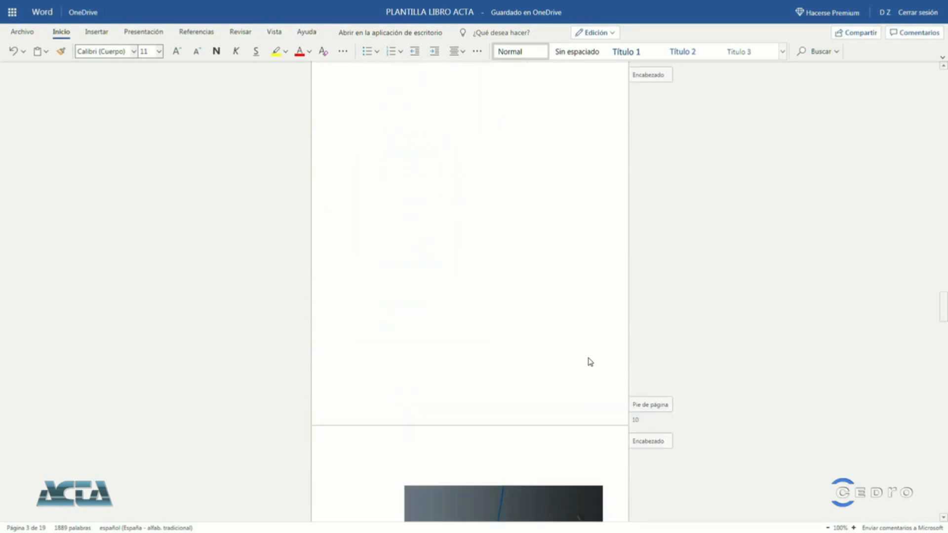
scroll(591, 362, down, 8)
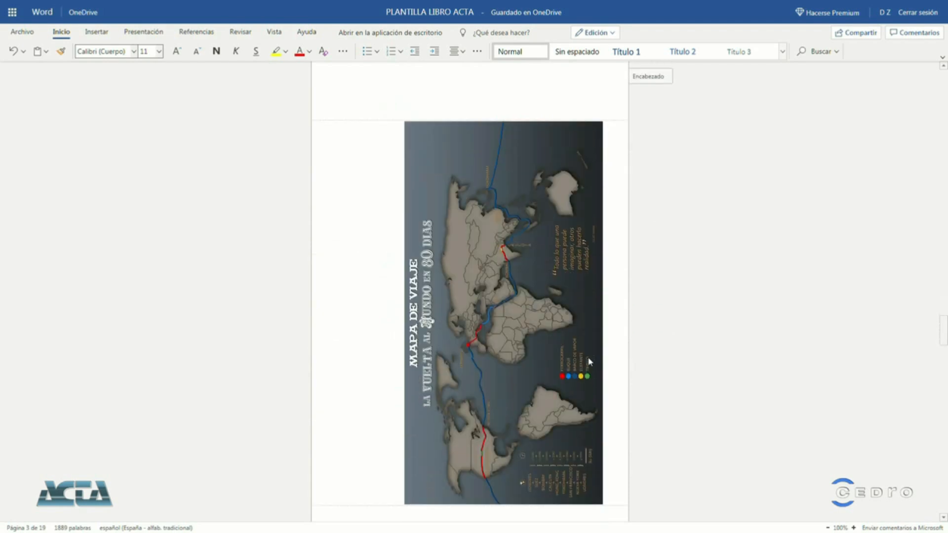
scroll(589, 362, down, 2)
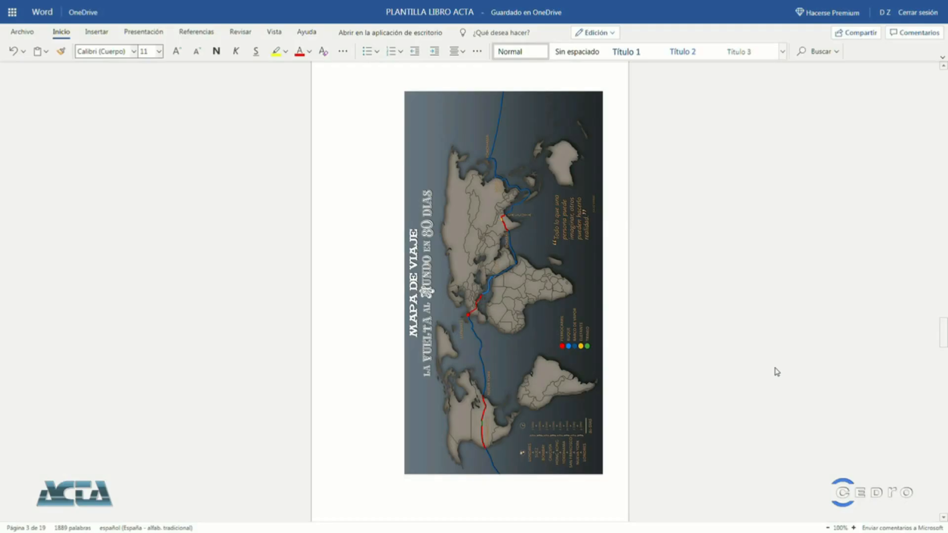
- Examine the blank page following the map and the opening page of "CAPÍTULO 1" with its heading and justified body text
scroll(777, 372, down, 7)
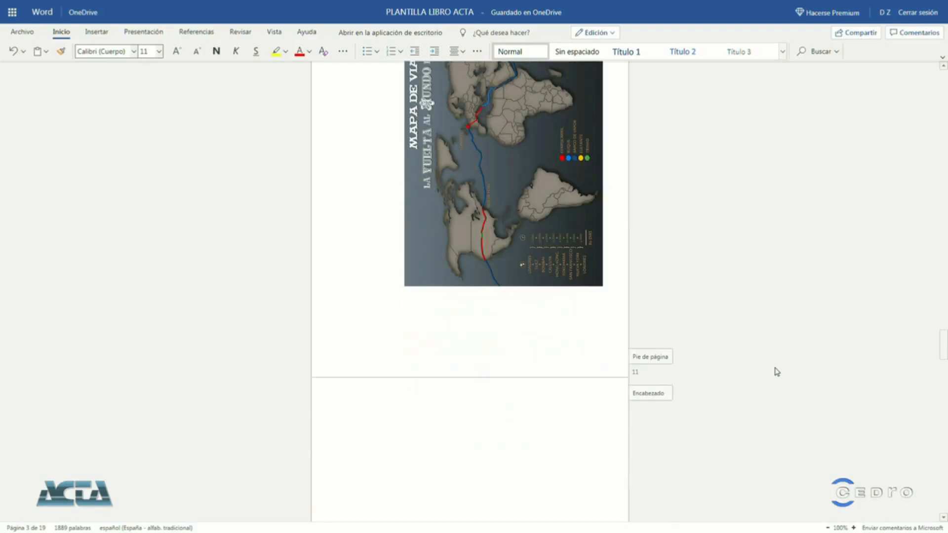
scroll(777, 372, down, 6)
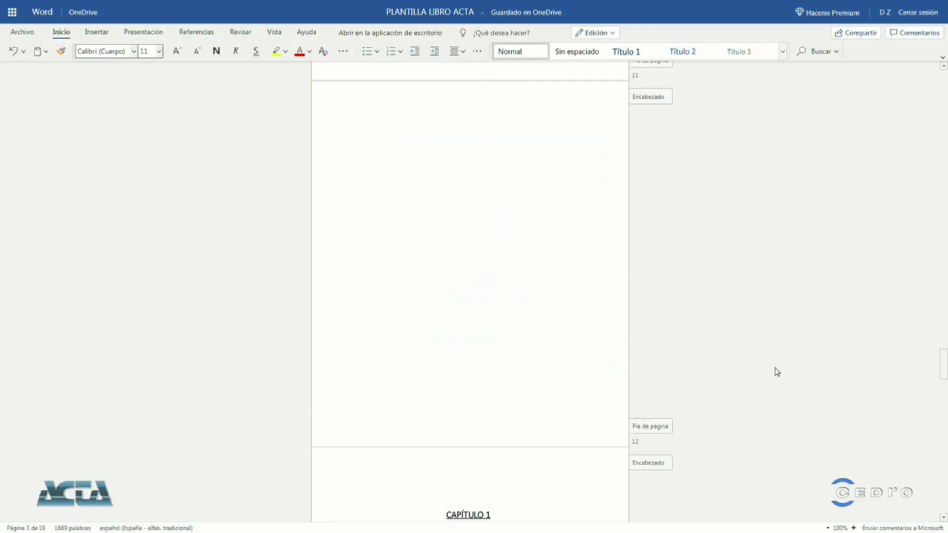
scroll(776, 372, down, 6)
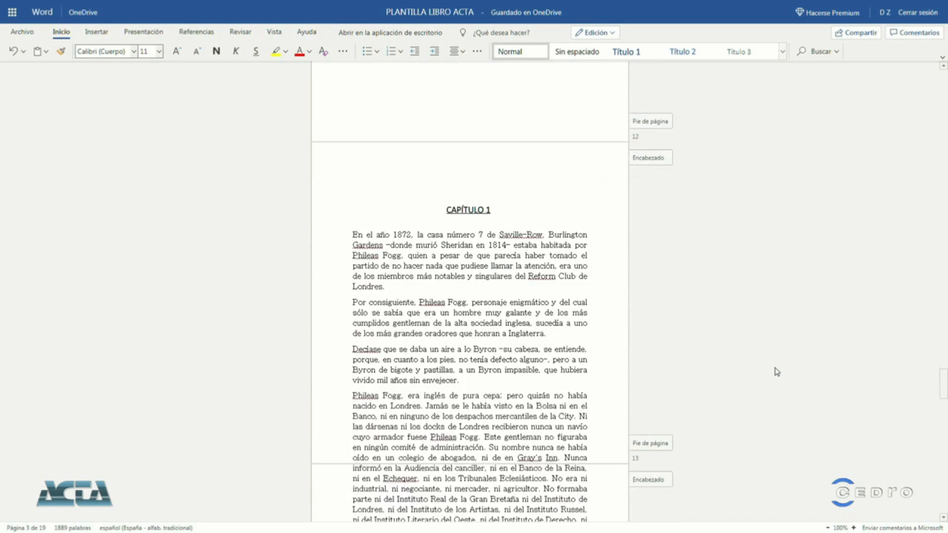
scroll(777, 372, up, 1)
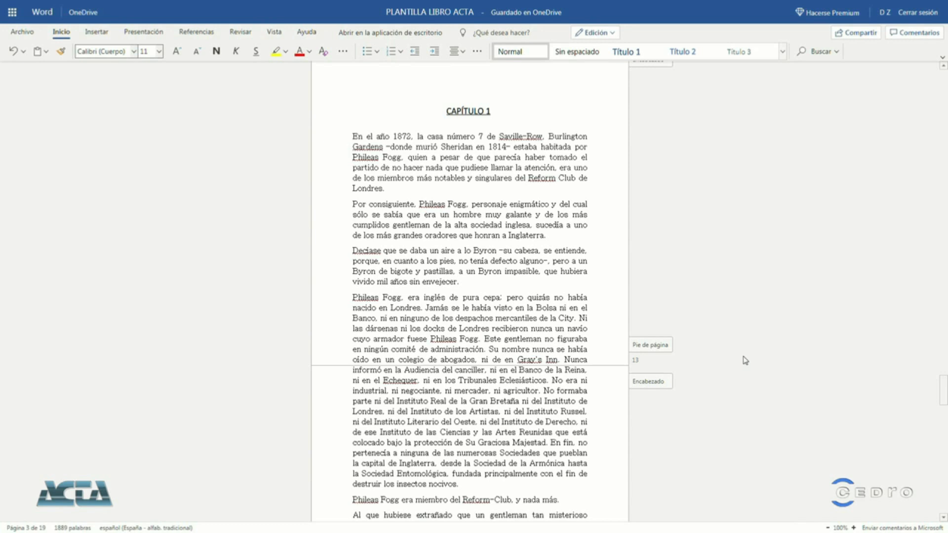
scroll(745, 361, down, 1)
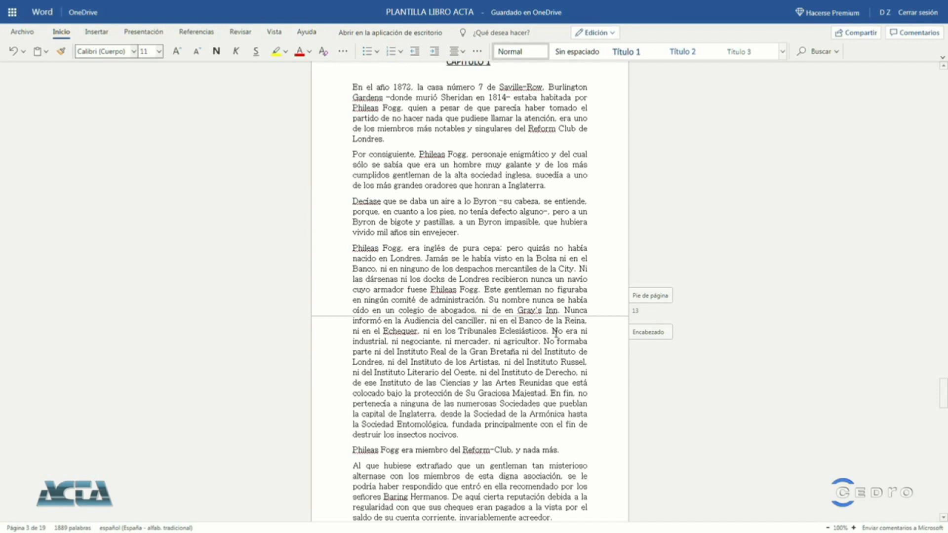
- Look through the rest of the chapter to the document's last page, and view the page header's content before returning to the body text
scroll(601, 335, down, 3)
scroll(602, 336, down, 3)
scroll(602, 336, down, 2)
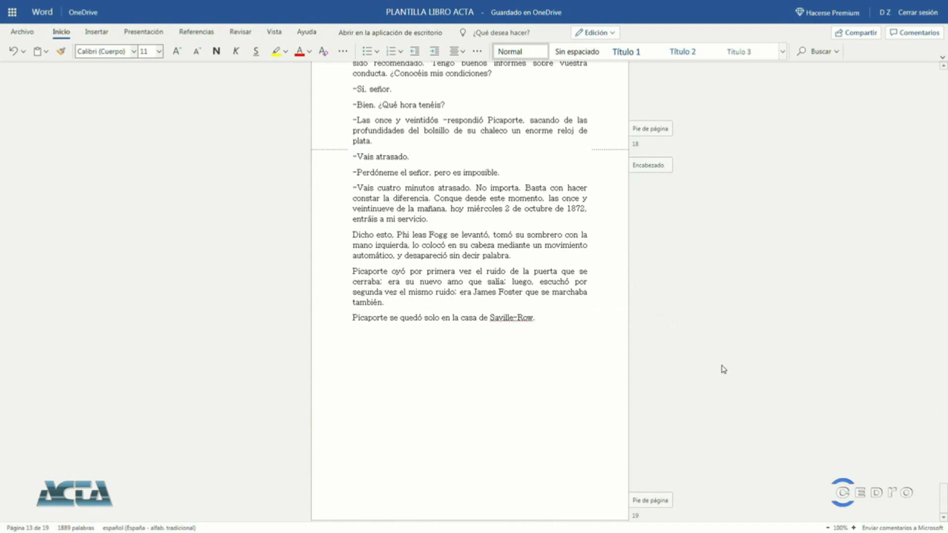
click(656, 170)
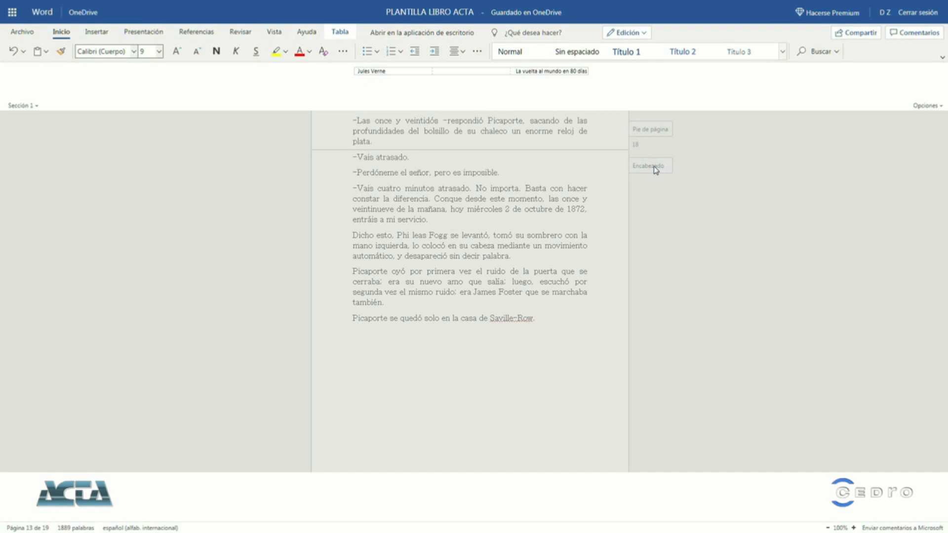
click(672, 233)
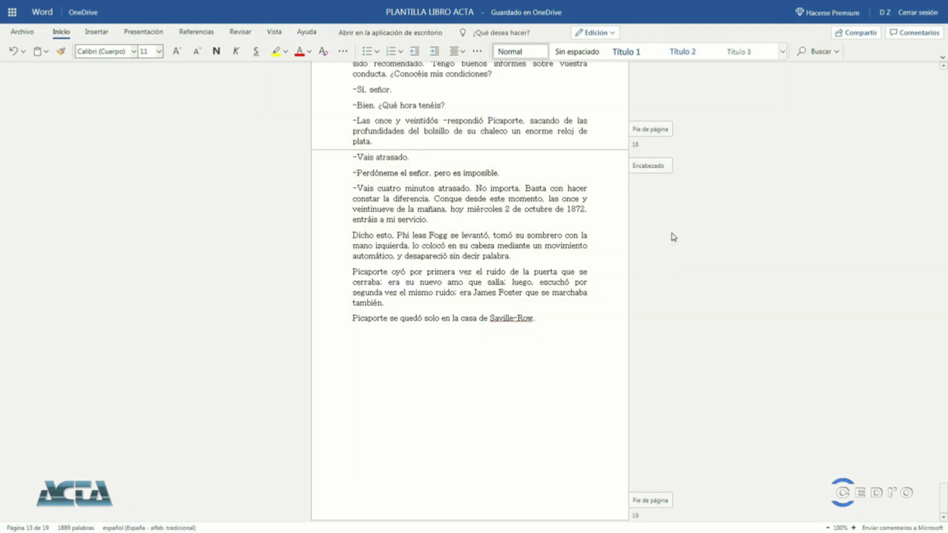